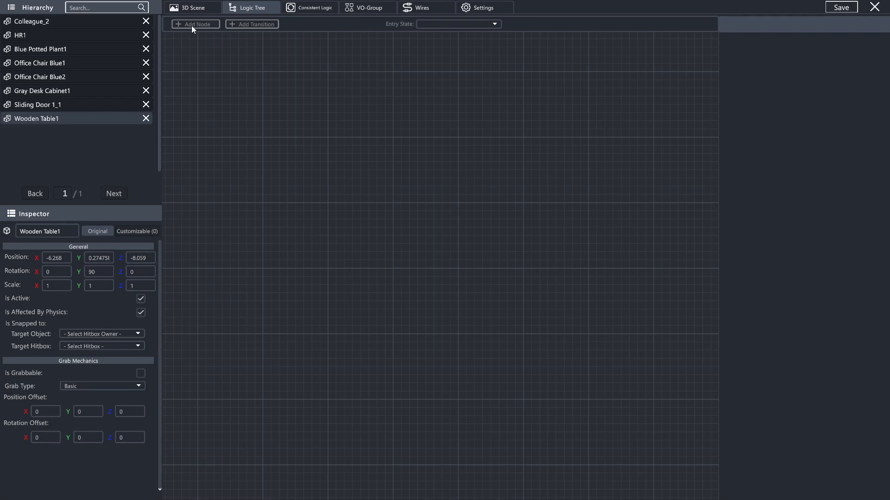
- Add two state nodes side by side on the empty logic tree canvas of Wooden Table1
{"action": "left_click", "coordinate": [193, 25]}
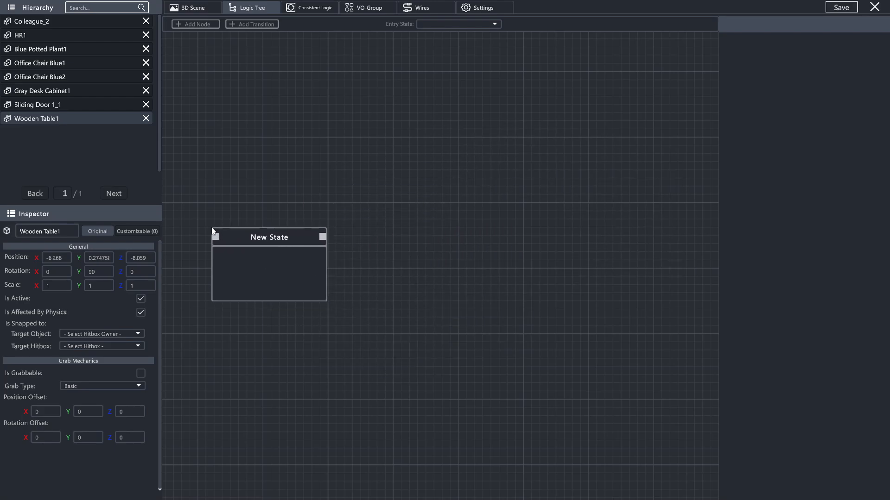
{"action": "left_click", "coordinate": [208, 224]}
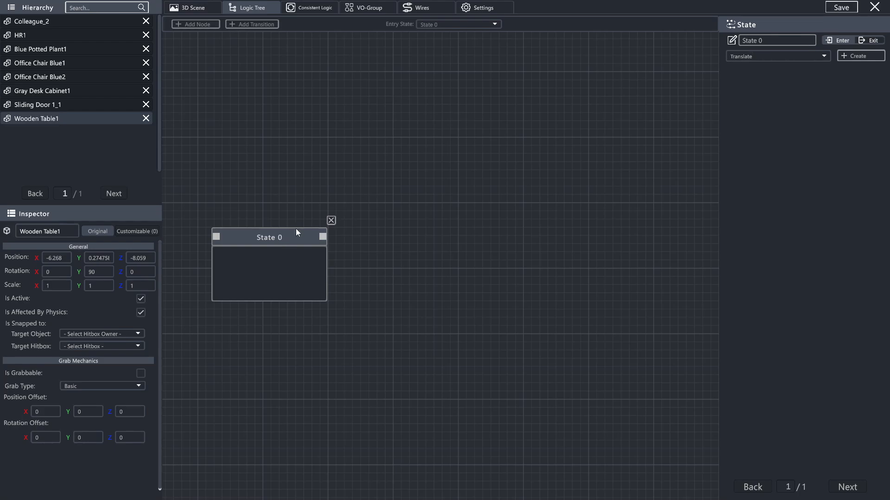
{"action": "left_click", "coordinate": [187, 24]}
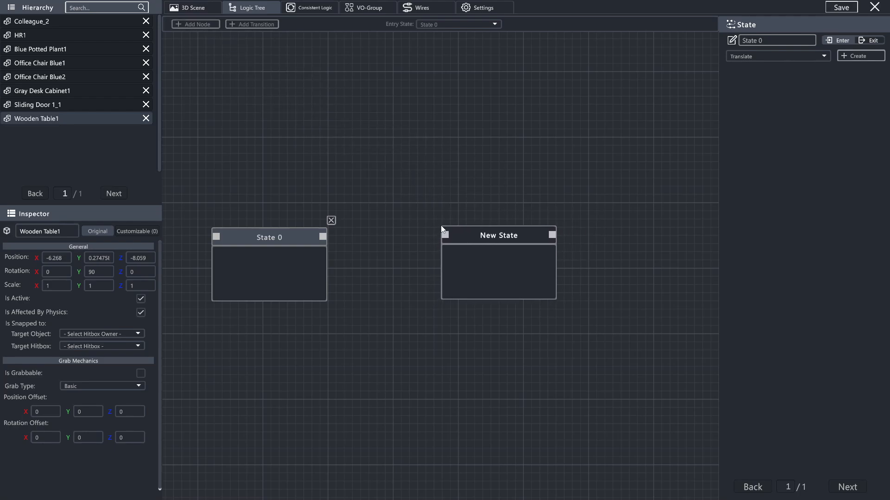
{"action": "left_click", "coordinate": [443, 229]}
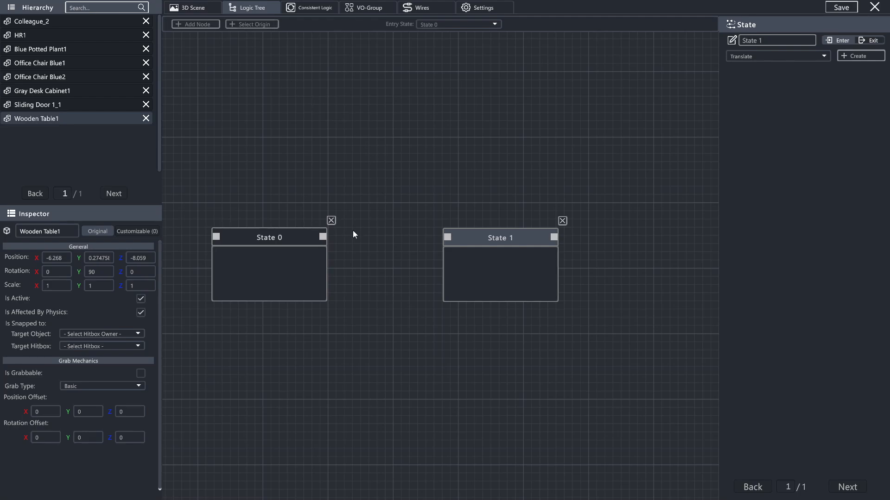
- Create a transition from State 0 to State 1 and space the nodes so that it sits between them
{"action": "left_click", "coordinate": [323, 237]}
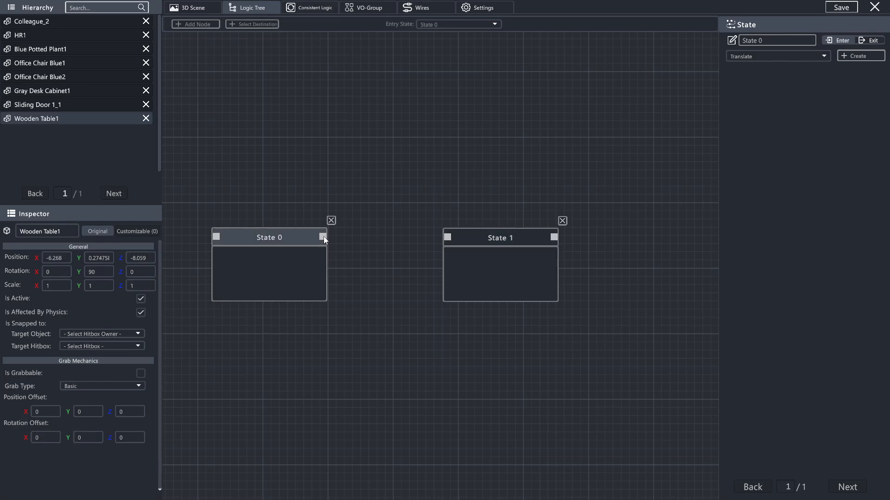
{"action": "left_click", "coordinate": [448, 238]}
{"action": "left_click_drag", "start_coordinate": [394, 234], "coordinate": [415, 222]}
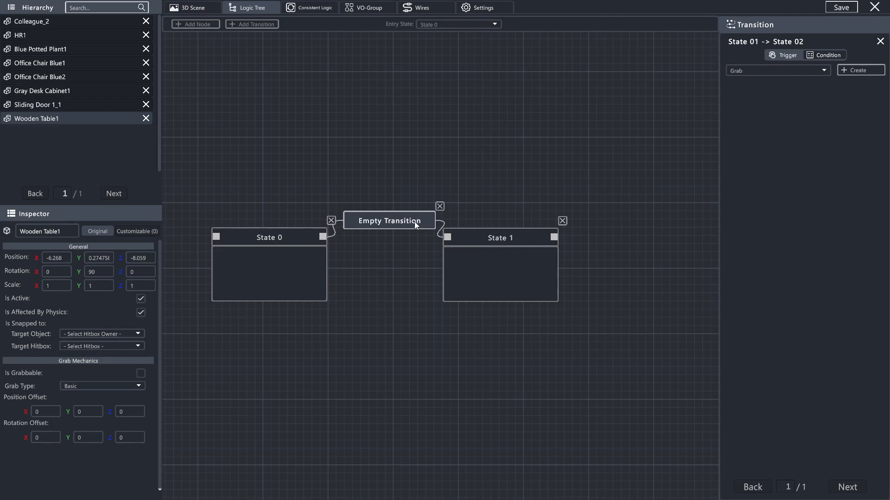
{"action": "left_click_drag", "start_coordinate": [495, 234], "coordinate": [570, 224]}
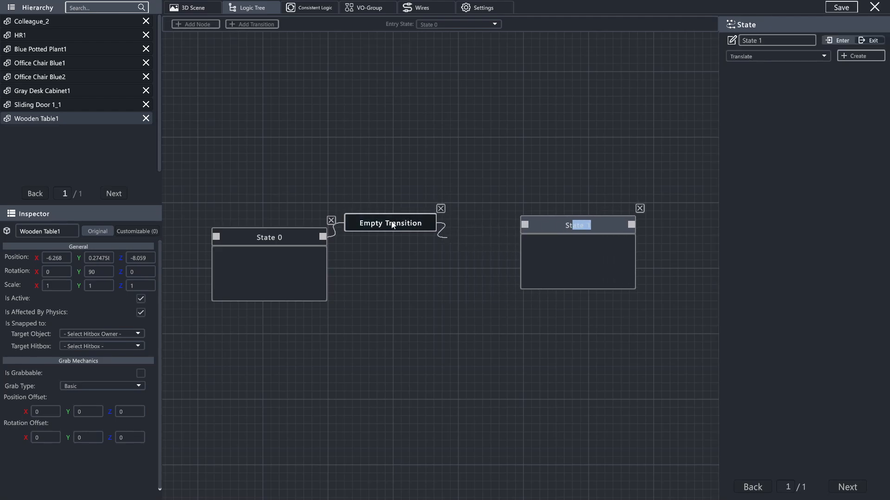
{"action": "left_click_drag", "start_coordinate": [391, 224], "coordinate": [421, 226]}
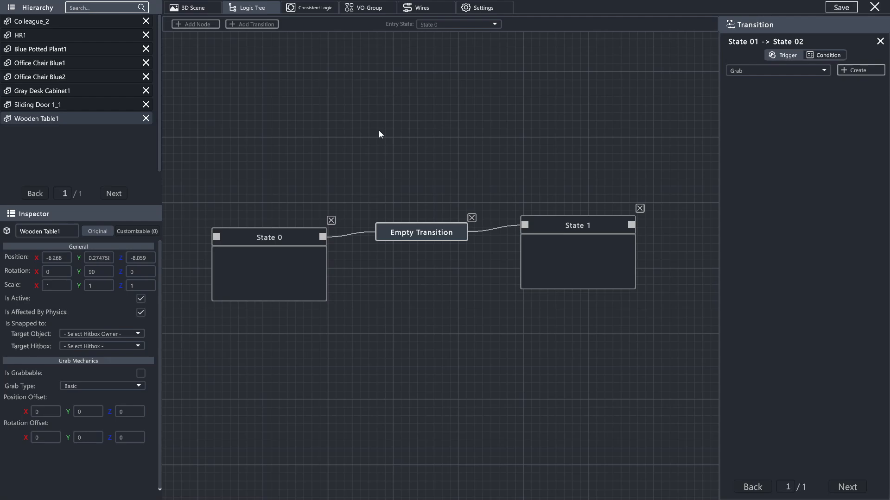
- Rename State 0 as Introduction and State 1 as Actions
{"action": "left_click", "coordinate": [270, 237]}
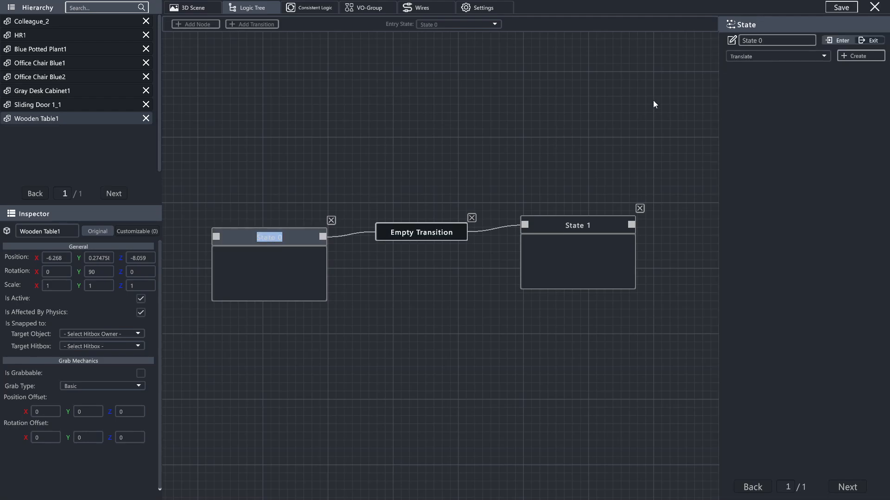
{"action": "left_click", "coordinate": [729, 42]}
{"action": "left_click", "coordinate": [769, 41]}
{"action": "double_click", "coordinate": [263, 237]}
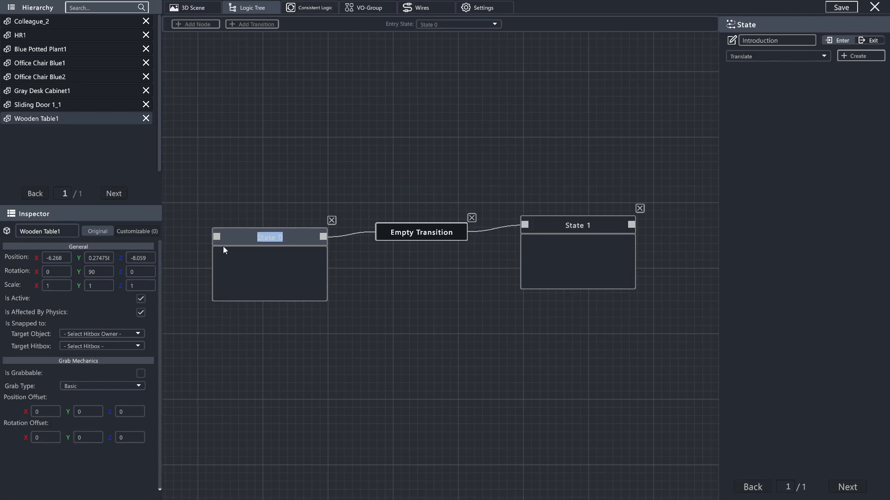
{"action": "type", "text": "Introduction"}
{"action": "double_click", "coordinate": [584, 230]}
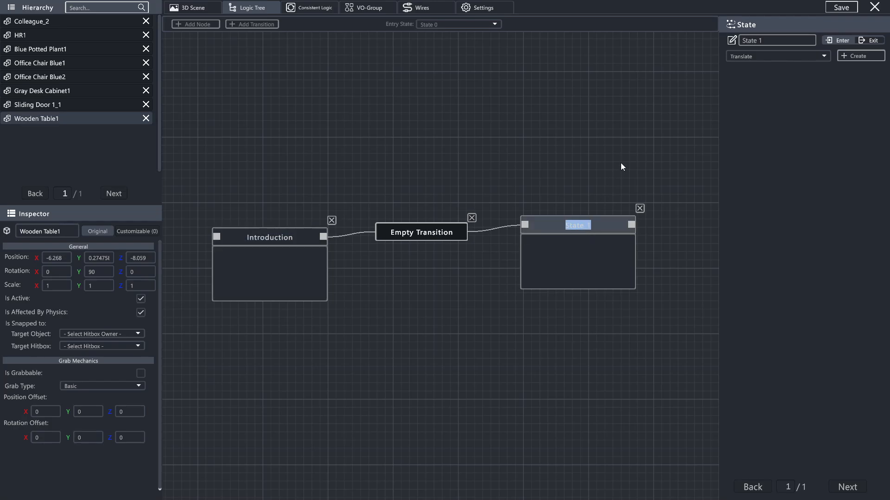
{"action": "type", "text": "Actions"}
{"action": "double_click", "coordinate": [534, 219]}
- Inspect the properties of the Introduction state, the Actions state and the transition between them
{"action": "left_click", "coordinate": [218, 238]}
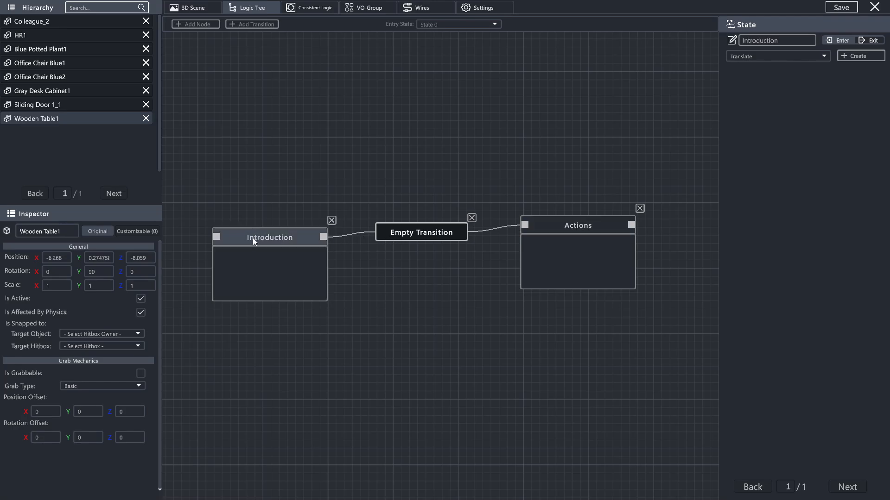
{"action": "left_click", "coordinate": [379, 235]}
{"action": "double_click", "coordinate": [541, 225]}
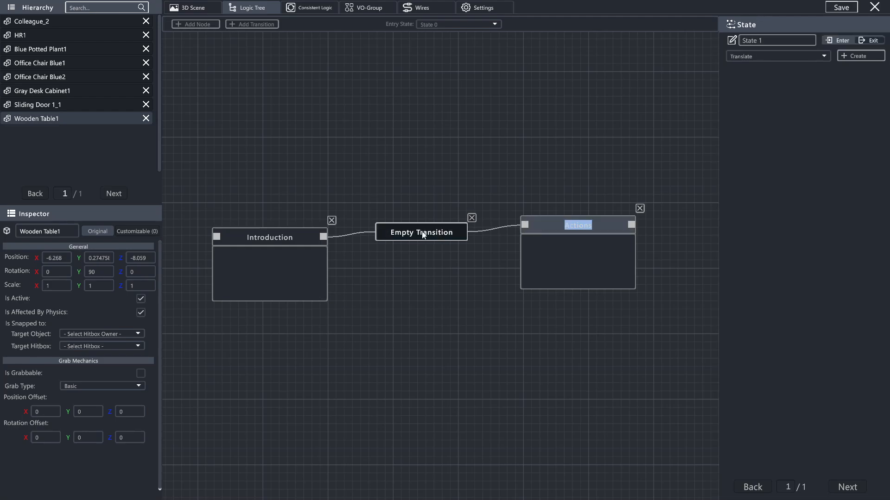
{"action": "left_click", "coordinate": [376, 233]}
{"action": "double_click", "coordinate": [269, 238]}
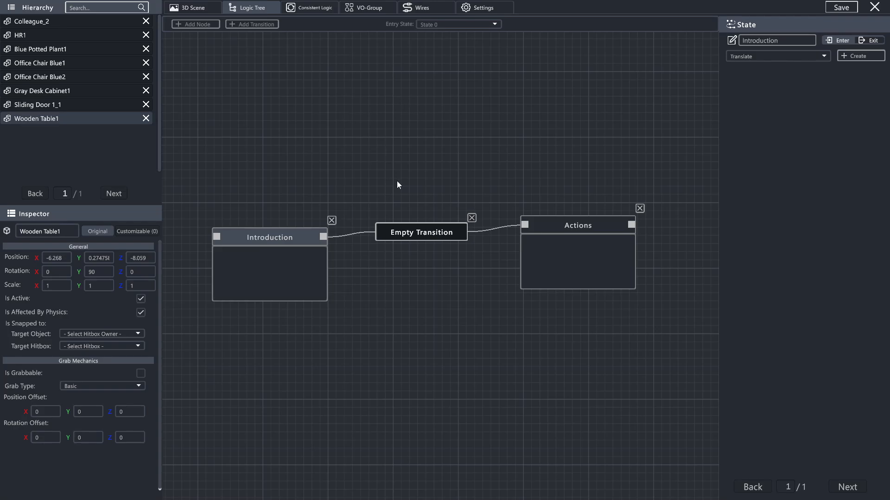
{"action": "left_click", "coordinate": [393, 240]}
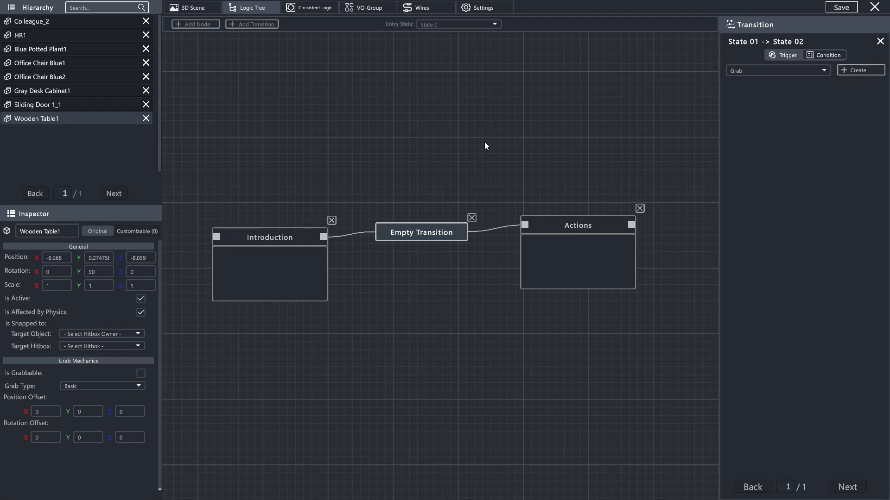
- Delete the empty transition and both states from the logic tree
{"action": "left_click", "coordinate": [471, 218]}
{"action": "left_click_drag", "start_coordinate": [236, 236], "coordinate": [215, 245]}
{"action": "left_click", "coordinate": [311, 229]}
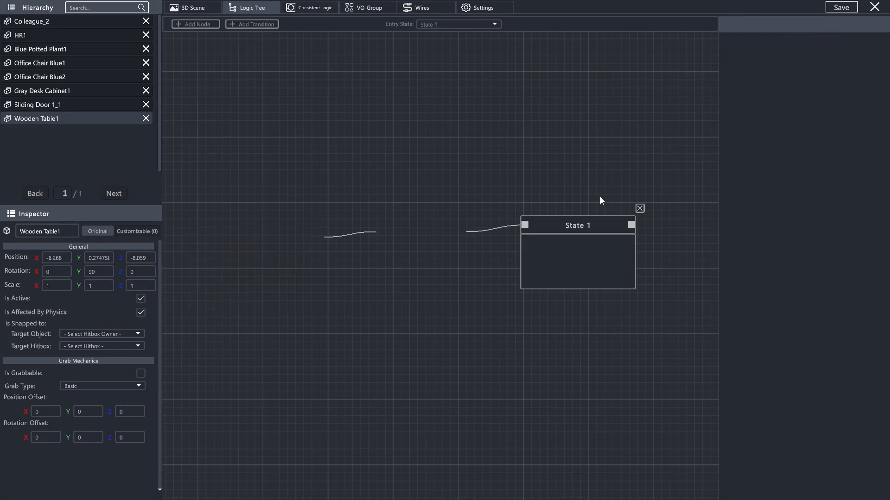
{"action": "left_click", "coordinate": [640, 208]}
- Add two new state nodes side by side and move State 0 slightly farther away from State 1
{"action": "left_click", "coordinate": [190, 23]}
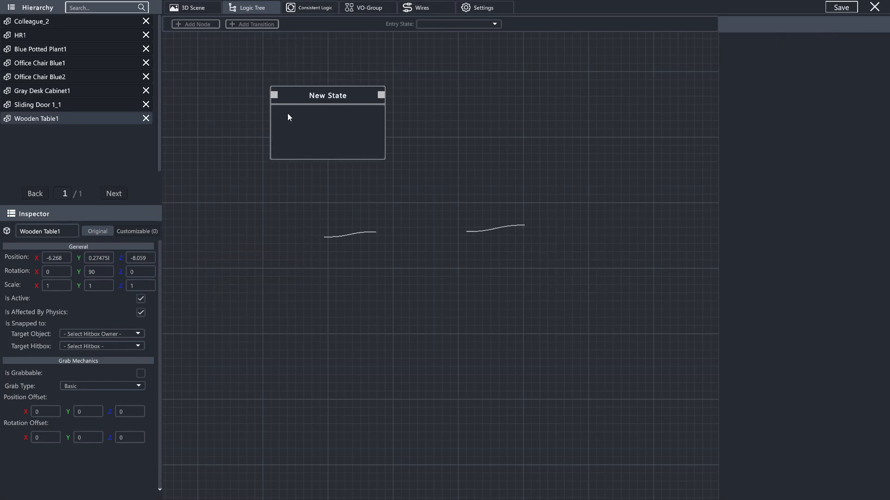
{"action": "left_click", "coordinate": [305, 199]}
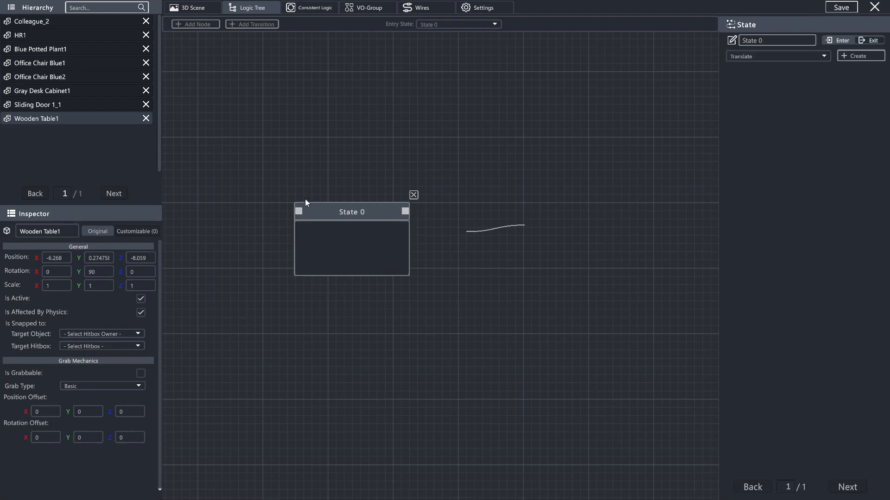
{"action": "left_click", "coordinate": [193, 25]}
{"action": "left_click", "coordinate": [454, 202]}
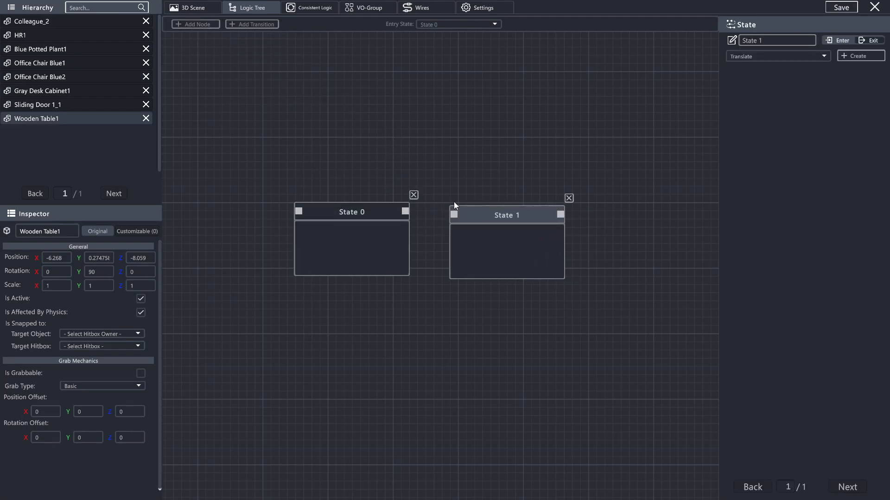
{"action": "left_click_drag", "start_coordinate": [315, 211], "coordinate": [294, 213]}
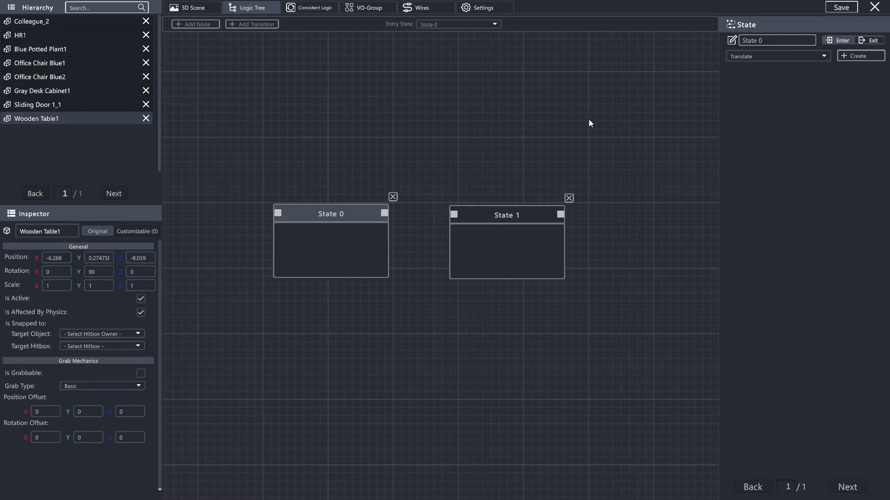
- Examine the action types that can be added to State 0
{"action": "double_click", "coordinate": [307, 212]}
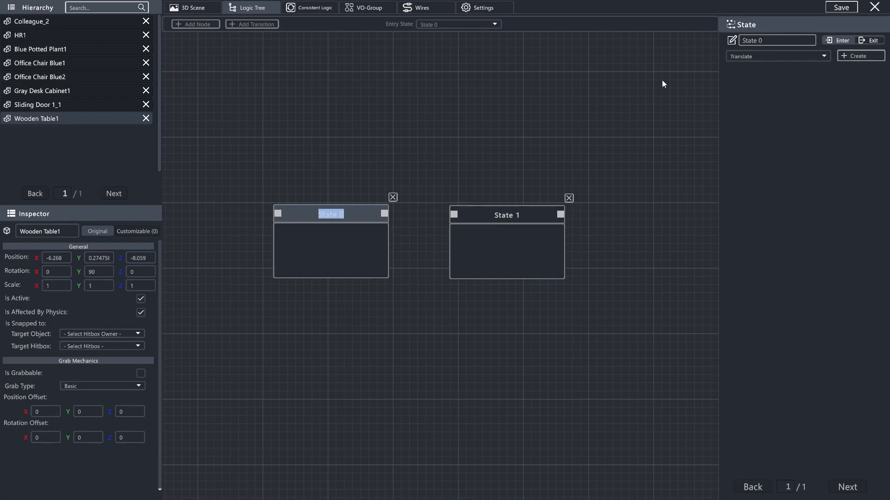
{"action": "left_click", "coordinate": [750, 57]}
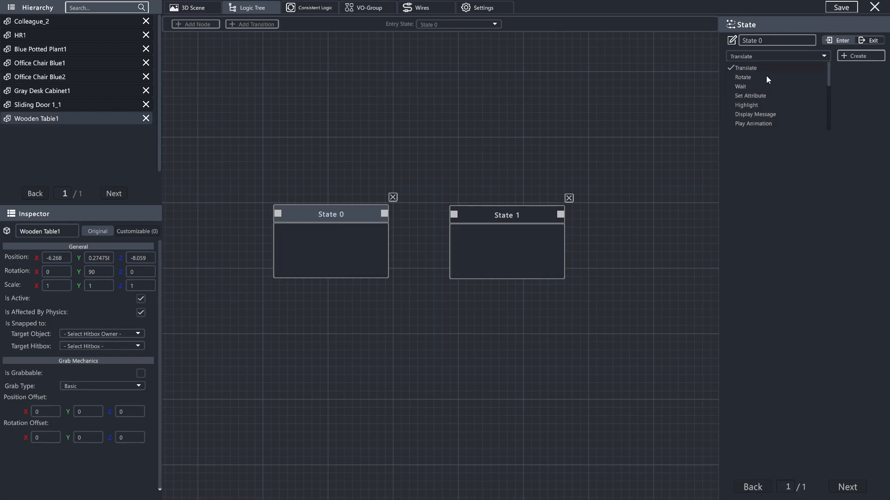
{"action": "left_click_drag", "start_coordinate": [787, 121], "coordinate": [795, 144]}
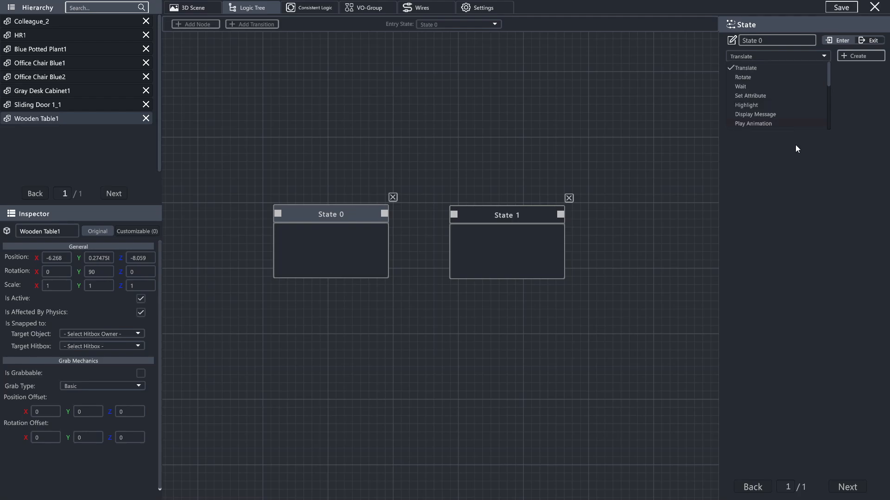
{"action": "left_click", "coordinate": [533, 114]}
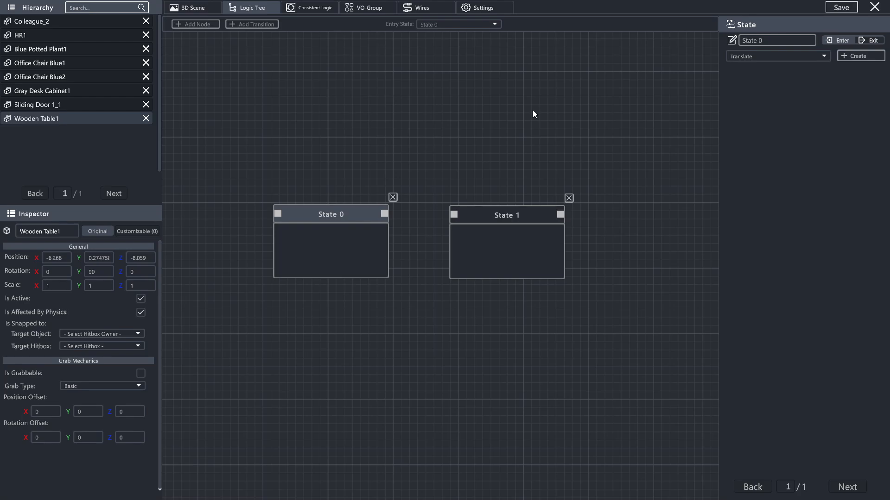
- Switch the entry state to State 1 and then back to State 0
{"action": "left_click", "coordinate": [445, 25]}
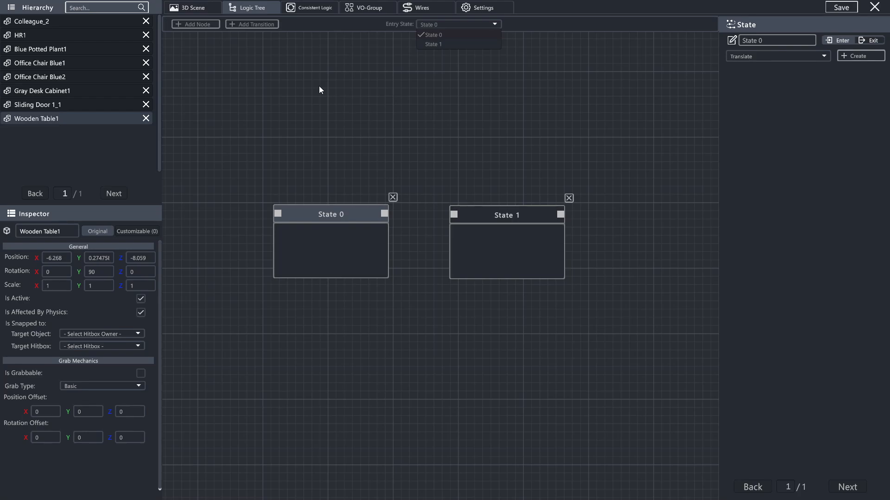
{"action": "left_click", "coordinate": [435, 44]}
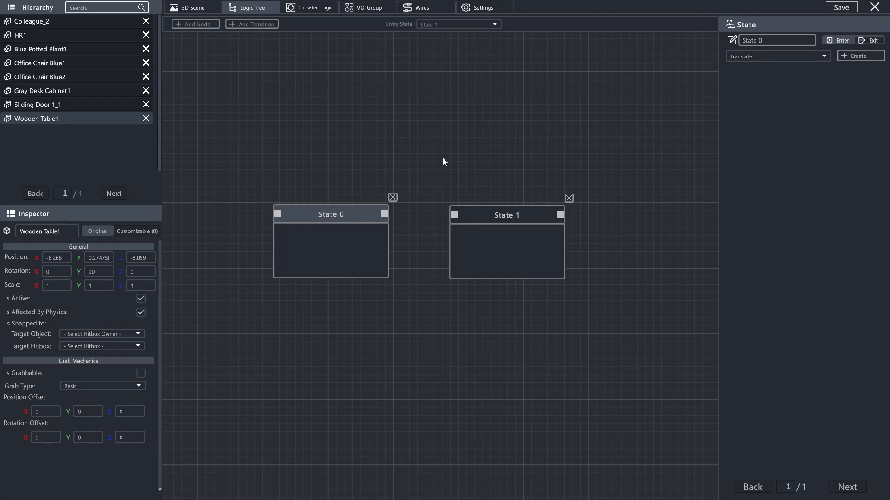
{"action": "left_click", "coordinate": [441, 26]}
{"action": "left_click", "coordinate": [452, 35]}
- Add a Translate action and a Rotate action to State 0
{"action": "left_click", "coordinate": [747, 56]}
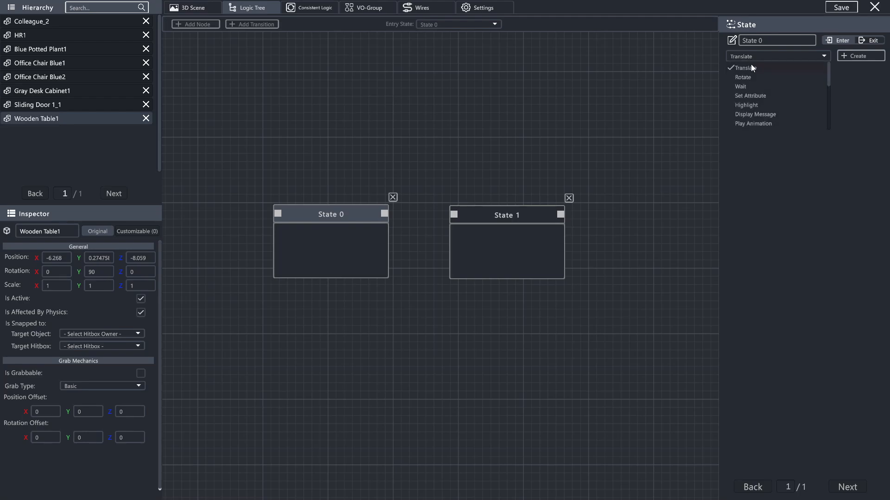
{"action": "left_click", "coordinate": [746, 69]}
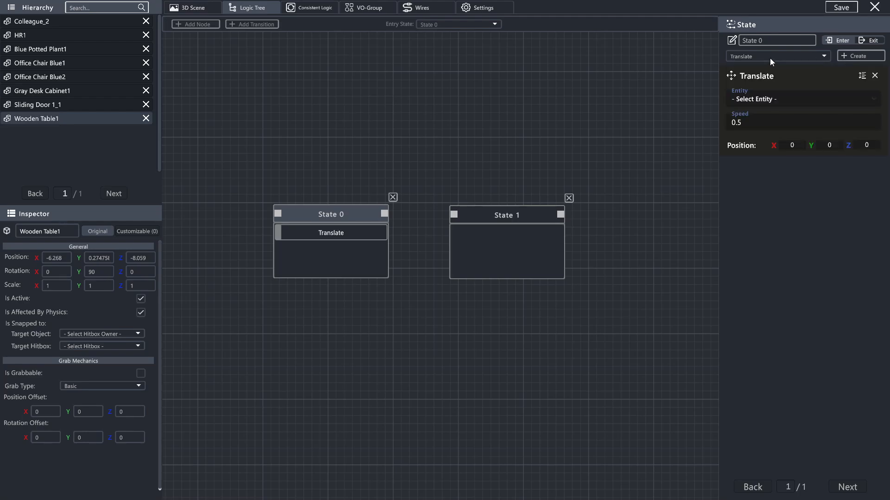
{"action": "left_click", "coordinate": [770, 59]}
{"action": "left_click", "coordinate": [742, 77]}
{"action": "left_click", "coordinate": [860, 56]}
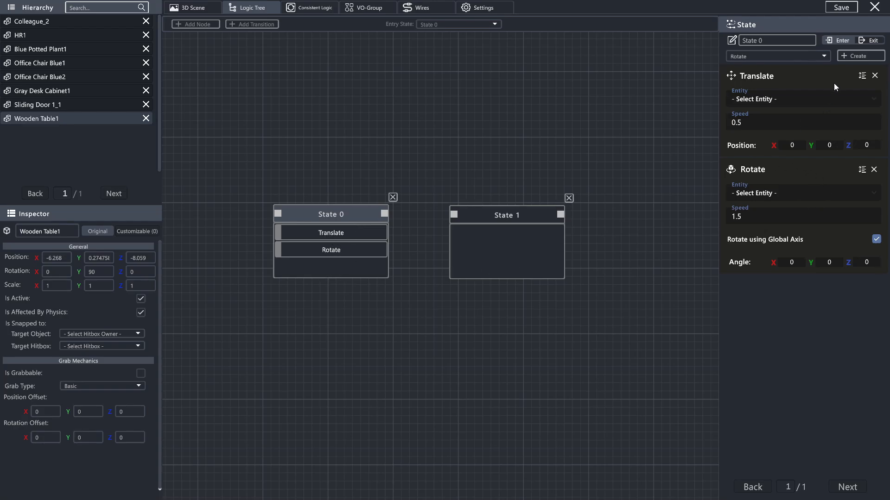
- Set the Translate action's entity to Blue Potted Plant1, then remove the Translate action from State 0
{"action": "left_click", "coordinate": [810, 98]}
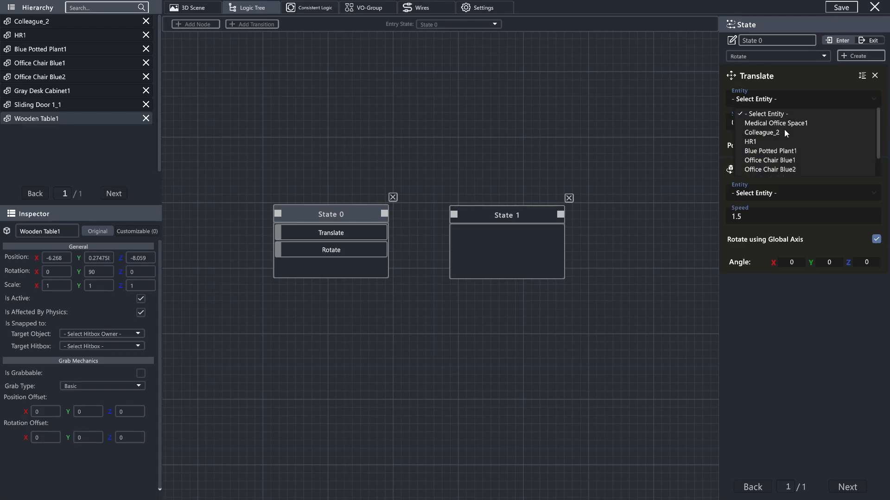
{"action": "left_click", "coordinate": [768, 152]}
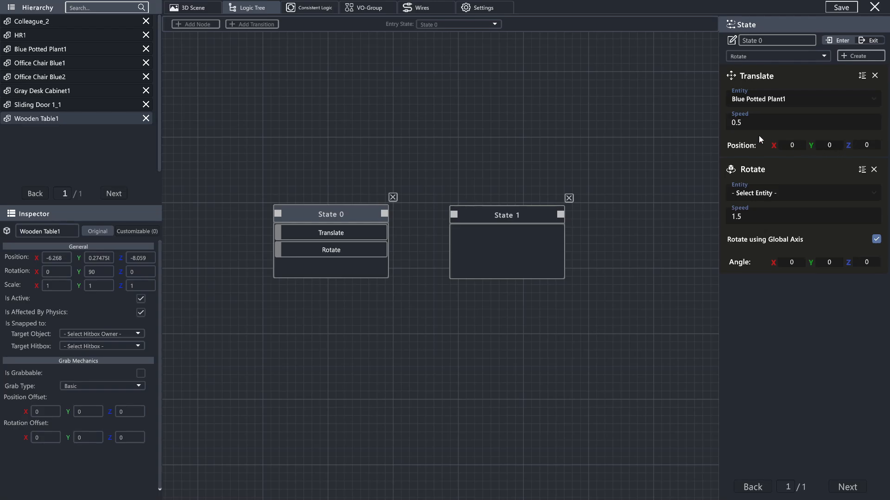
{"action": "left_click", "coordinate": [875, 75]}
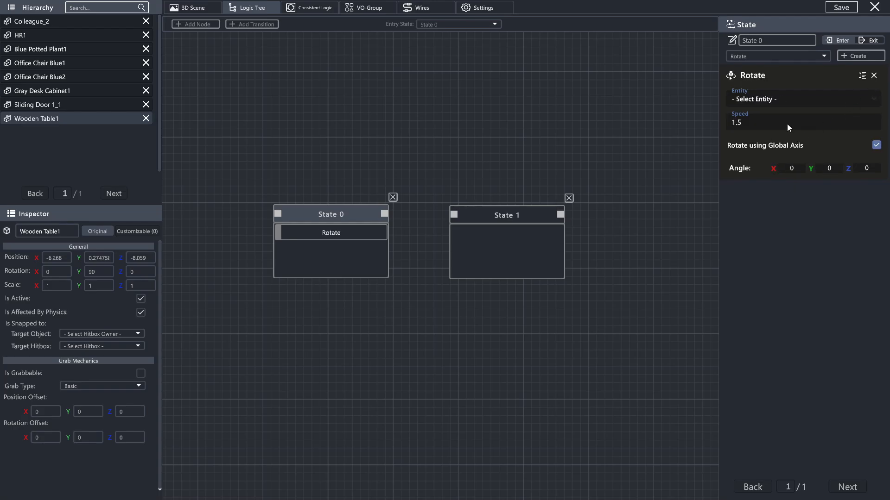
- Set the Rotate action's entity to Blue Potted Plant1, then remove the Rotate action from State 0
{"action": "left_click", "coordinate": [785, 106]}
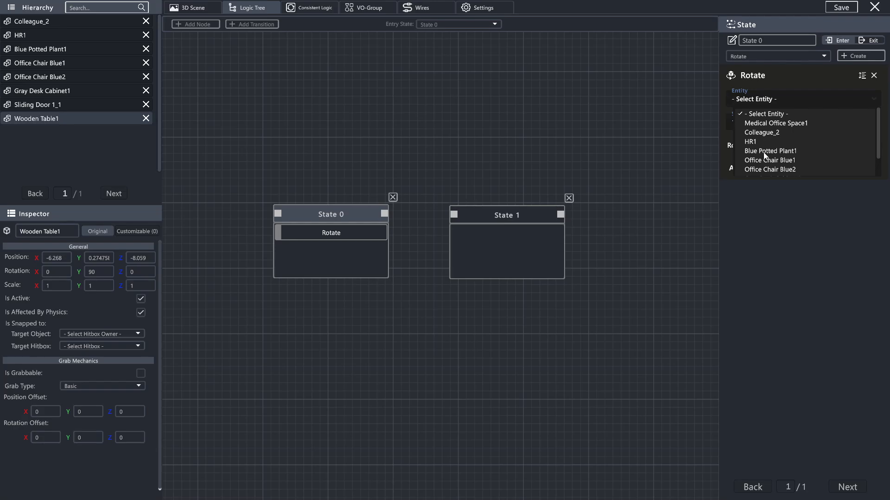
{"action": "left_click", "coordinate": [768, 152]}
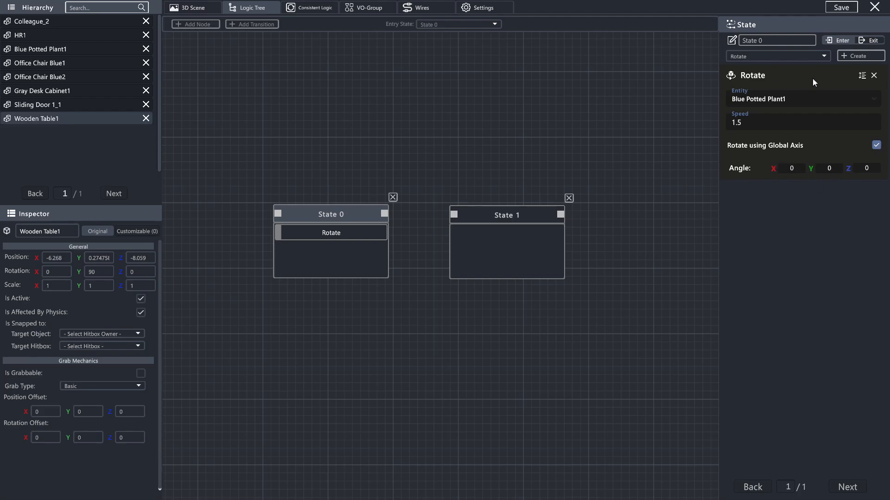
{"action": "left_click", "coordinate": [874, 75]}
- Add a Wait action with a duration of 7 seconds to State 0
{"action": "left_click", "coordinate": [786, 57]}
{"action": "left_click", "coordinate": [753, 87]}
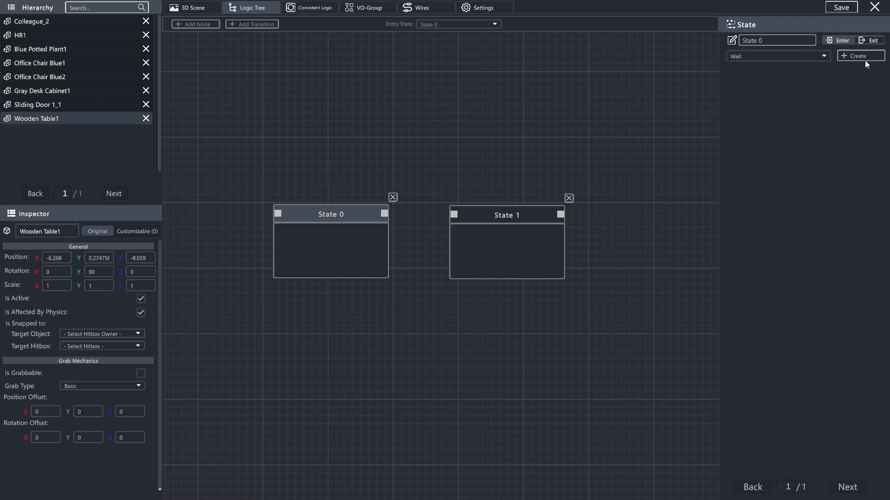
{"action": "left_click", "coordinate": [863, 58]}
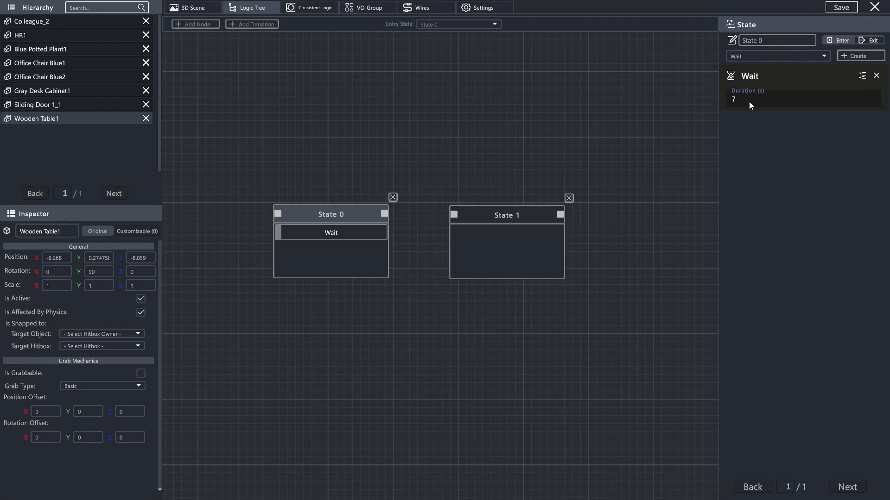
- Add a Set Attribute action to State 0 and remove the Wait action
{"action": "left_click", "coordinate": [765, 56]}
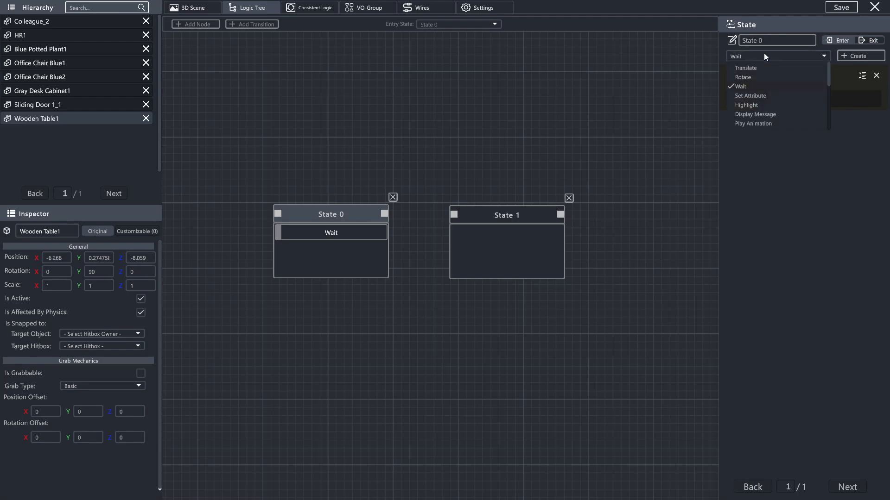
{"action": "left_click", "coordinate": [753, 95]}
{"action": "left_click", "coordinate": [853, 57]}
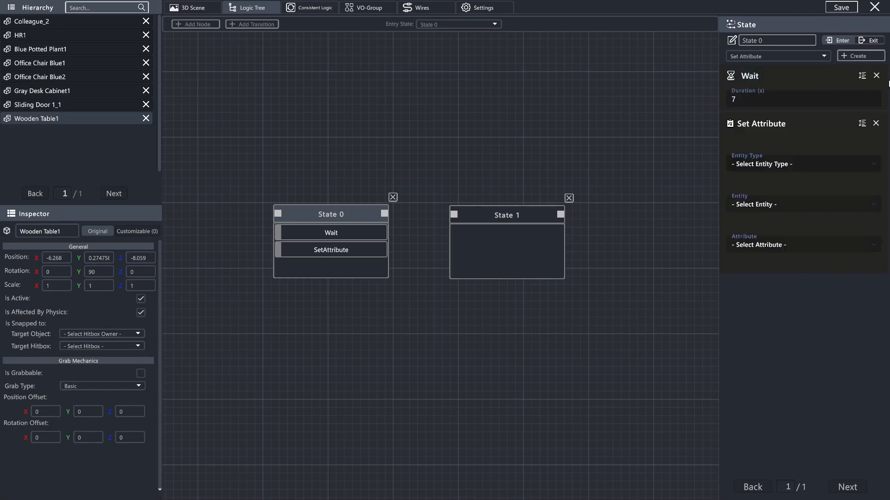
{"action": "left_click", "coordinate": [876, 75]}
- Set the Set Attribute action's entity type to Virtual Object and its entity to Blue Potted Plant1
{"action": "left_click", "coordinate": [795, 113]}
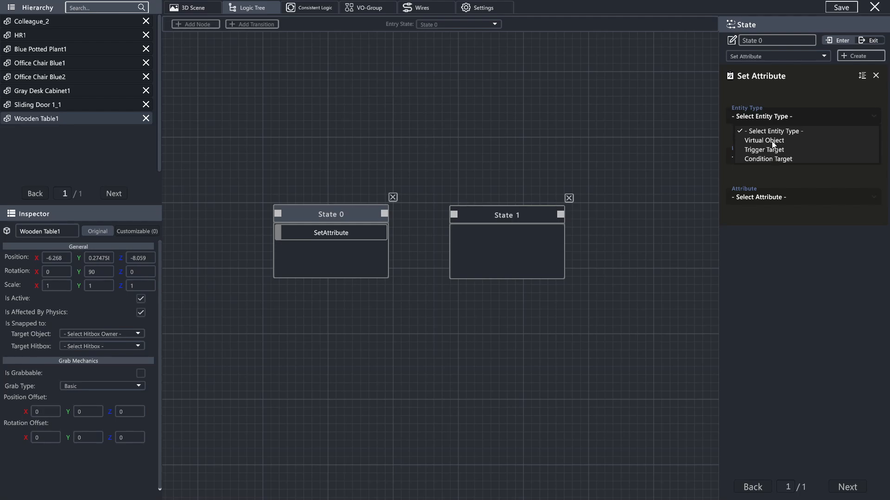
{"action": "left_click", "coordinate": [773, 145]}
{"action": "left_click", "coordinate": [769, 157]}
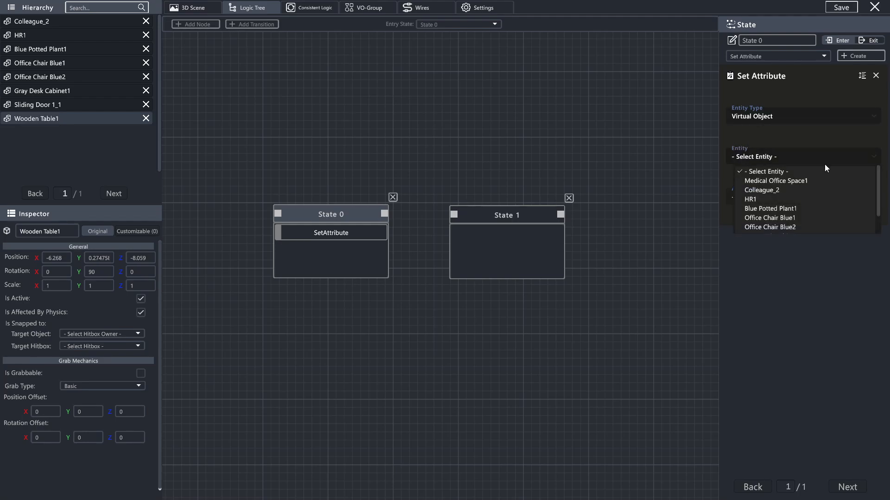
{"action": "left_click", "coordinate": [762, 208]}
- Review the attributes offered for Blue Potted Plant1, then remove the Set Attribute action from State 0
{"action": "left_click", "coordinate": [762, 197]}
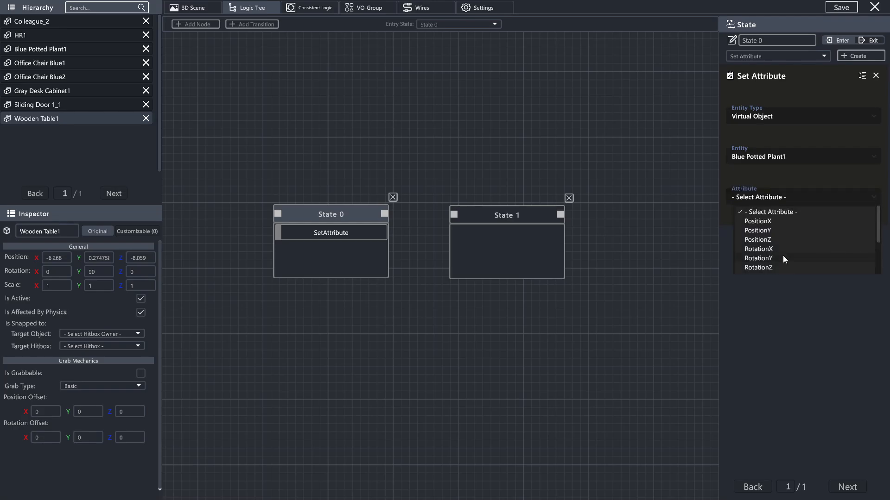
{"action": "scroll", "coordinate": [783, 254], "scroll_direction": "down", "scroll_amount": 5}
{"action": "scroll", "coordinate": [790, 240], "scroll_direction": "up", "scroll_amount": 5}
{"action": "scroll", "coordinate": [788, 232], "scroll_direction": "down", "scroll_amount": 2}
{"action": "scroll", "coordinate": [793, 210], "scroll_direction": "down", "scroll_amount": 3}
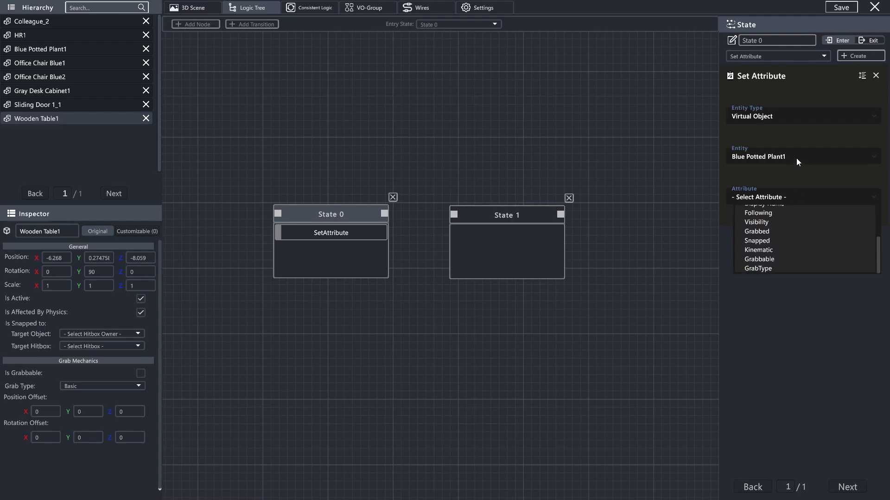
{"action": "scroll", "coordinate": [791, 235], "scroll_direction": "up", "scroll_amount": 5}
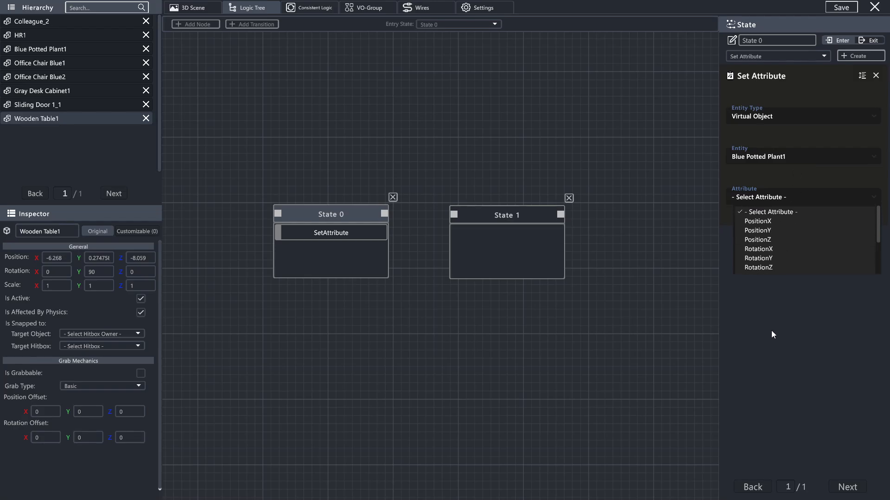
{"action": "left_click", "coordinate": [771, 321]}
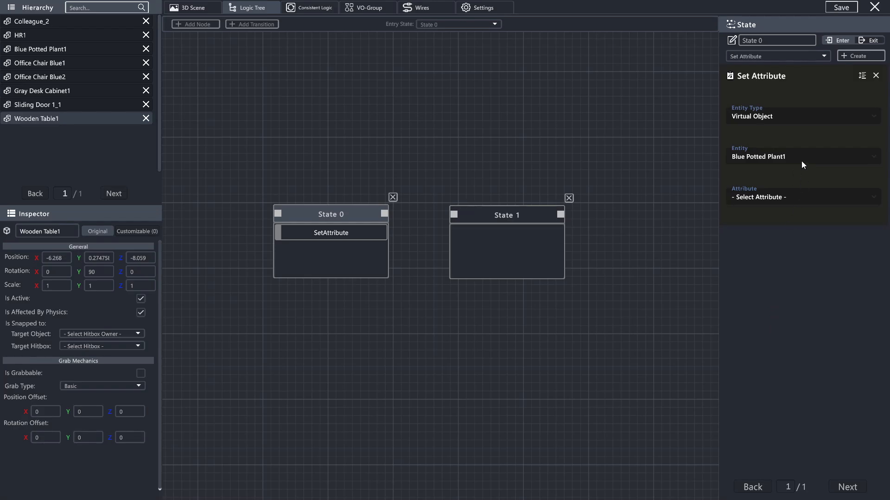
{"action": "left_click", "coordinate": [876, 76]}
- Add a Highlight action targeting Blue Potted Plant1 to State 0, then remove that action
{"action": "left_click", "coordinate": [773, 56]}
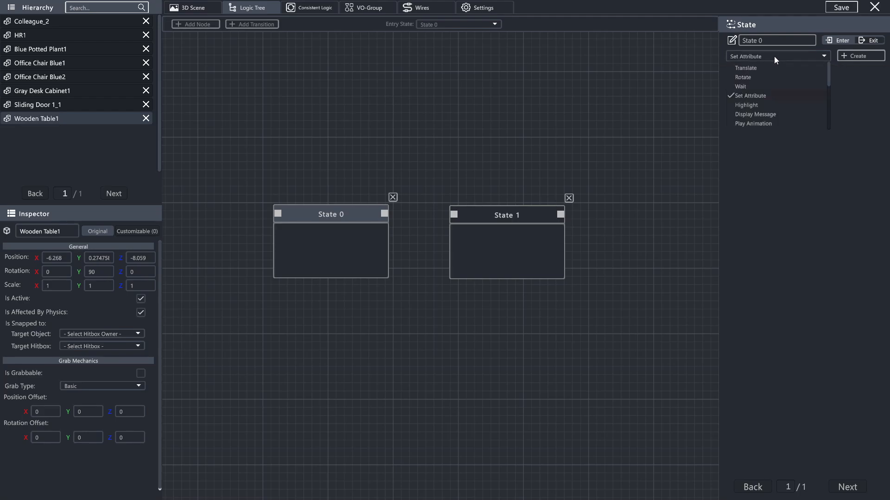
{"action": "left_click", "coordinate": [758, 106]}
{"action": "left_click", "coordinate": [860, 55]}
{"action": "left_click", "coordinate": [827, 98]}
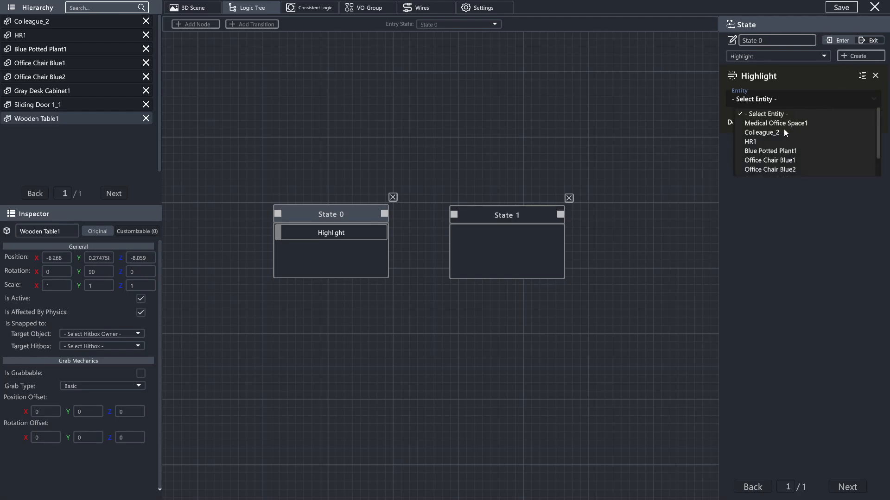
{"action": "left_click", "coordinate": [770, 150]}
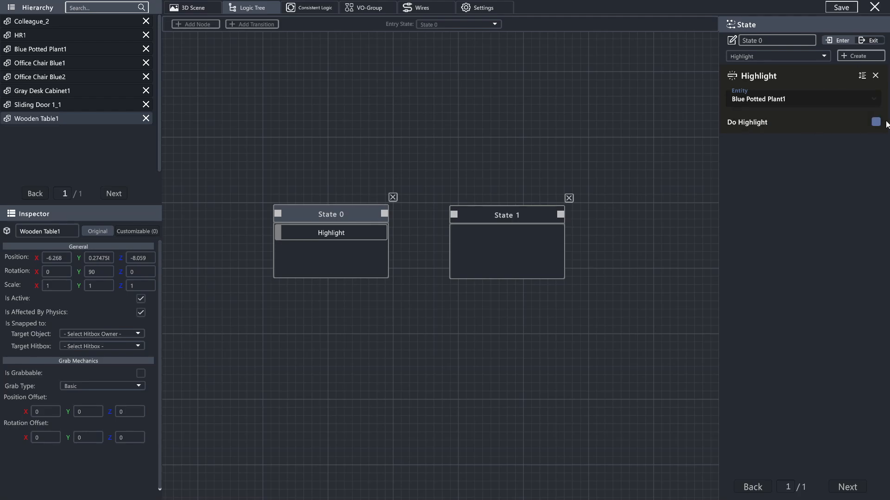
{"action": "left_click", "coordinate": [875, 76]}
- Add a Display Message action to State 0 with the message "Hello user!"
{"action": "left_click", "coordinate": [796, 55]}
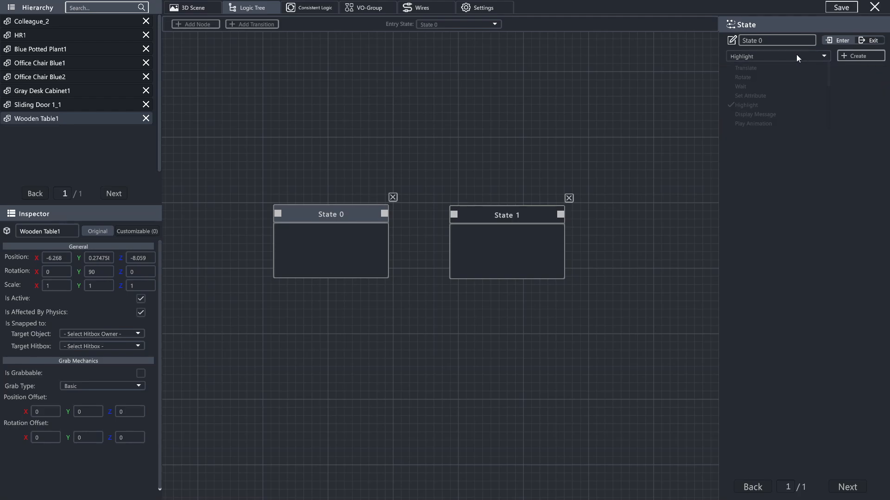
{"action": "left_click", "coordinate": [769, 115]}
{"action": "left_click", "coordinate": [858, 55]}
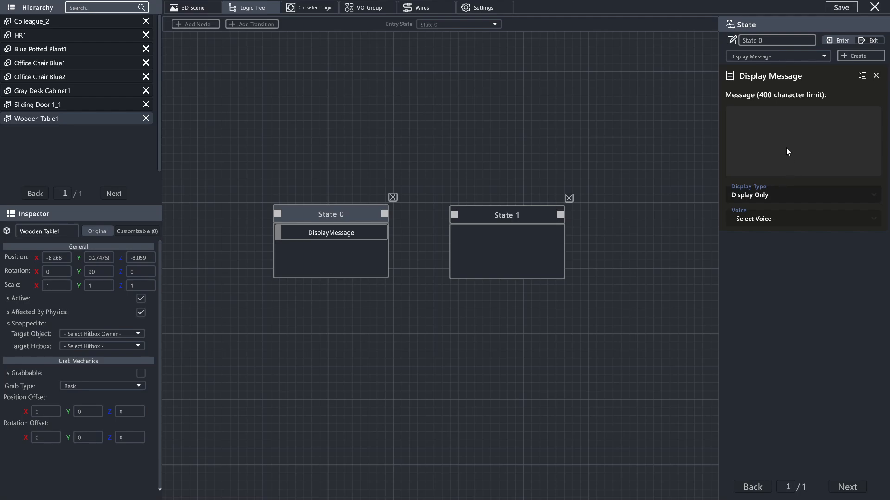
{"action": "left_click", "coordinate": [794, 123]}
{"action": "type", "text": "Hello user!"}
- Set the message to Display and Spoken with the voice Joey, then remove the Display Message action from State 0
{"action": "left_click", "coordinate": [786, 190]}
{"action": "left_click", "coordinate": [771, 219]}
{"action": "left_click", "coordinate": [772, 221]}
{"action": "left_click", "coordinate": [766, 201]}
{"action": "left_click", "coordinate": [766, 198]}
{"action": "left_click", "coordinate": [774, 229]}
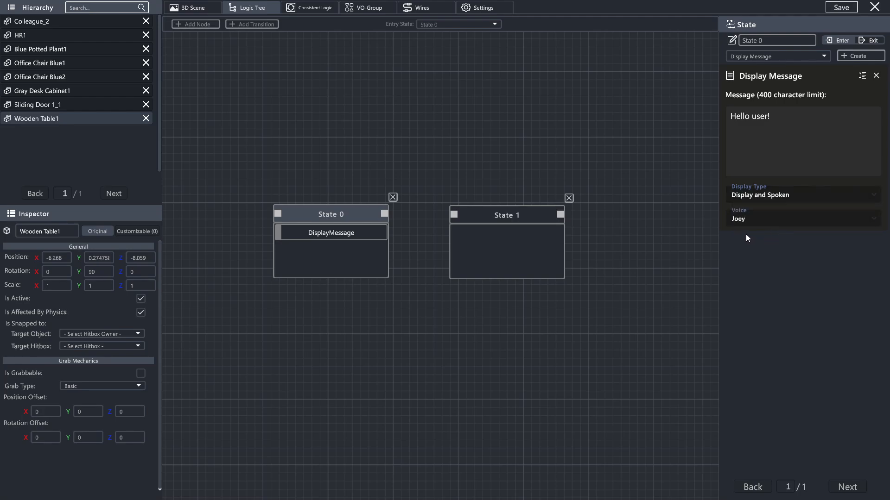
{"action": "left_click", "coordinate": [876, 76]}
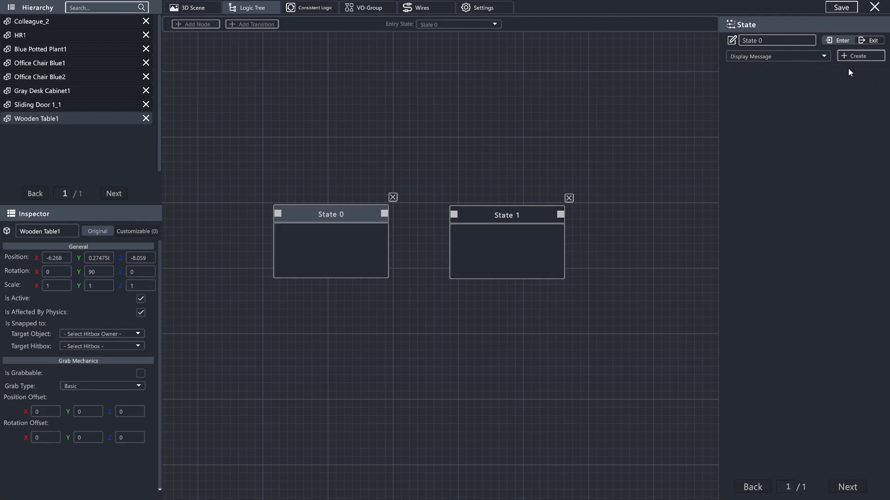
- Add a Play Animation action to State 0 with entity type Virtual Person and entity Colleague_2
{"action": "left_click", "coordinate": [786, 58]}
{"action": "scroll", "coordinate": [788, 93], "scroll_direction": "down", "scroll_amount": 3}
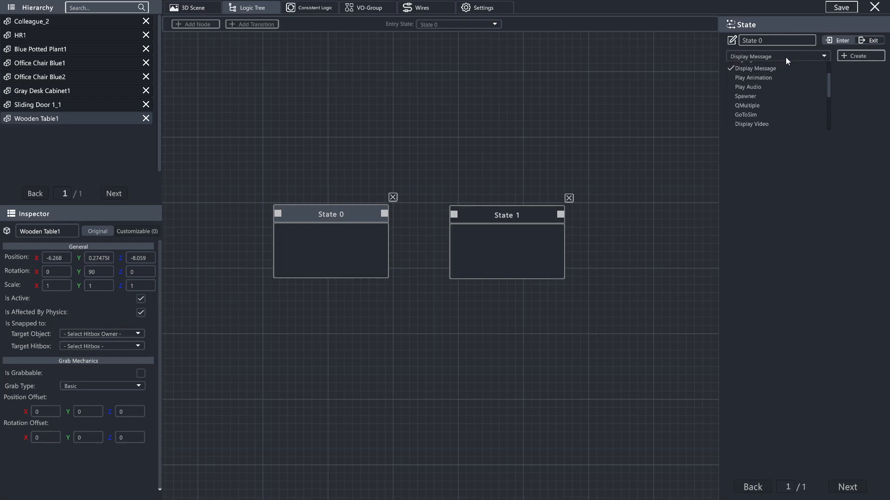
{"action": "left_click", "coordinate": [765, 73]}
{"action": "left_click", "coordinate": [861, 56]}
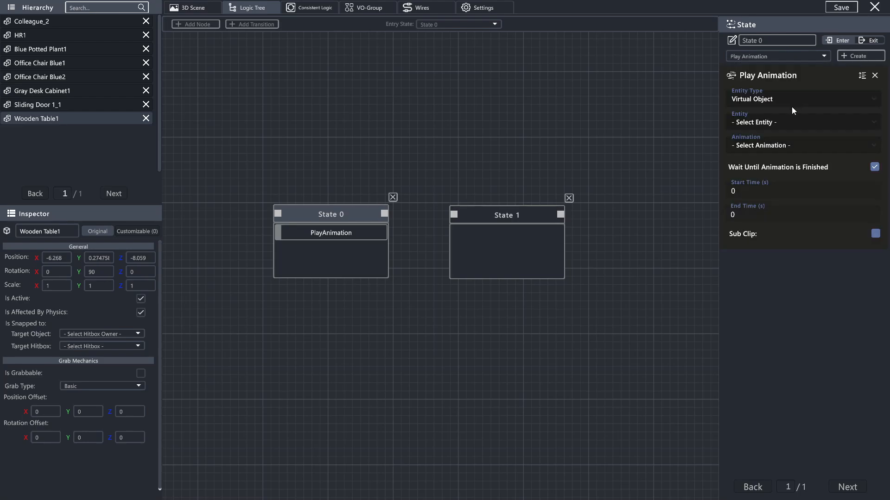
{"action": "left_click", "coordinate": [775, 96]}
{"action": "left_click", "coordinate": [770, 122]}
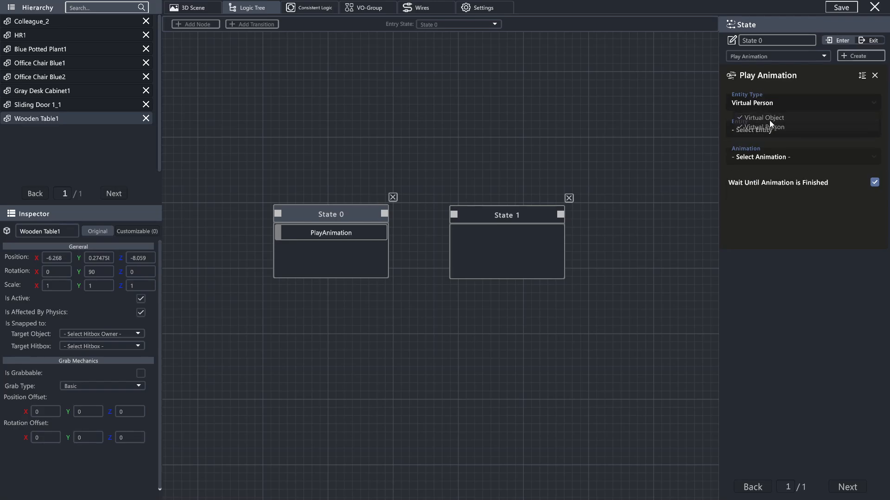
{"action": "left_click", "coordinate": [772, 131]}
{"action": "left_click", "coordinate": [765, 155]}
- Look through the animations available for Colleague_2 in the Play Animation action
{"action": "left_click", "coordinate": [765, 156]}
{"action": "scroll", "coordinate": [773, 222], "scroll_direction": "down", "scroll_amount": 3}
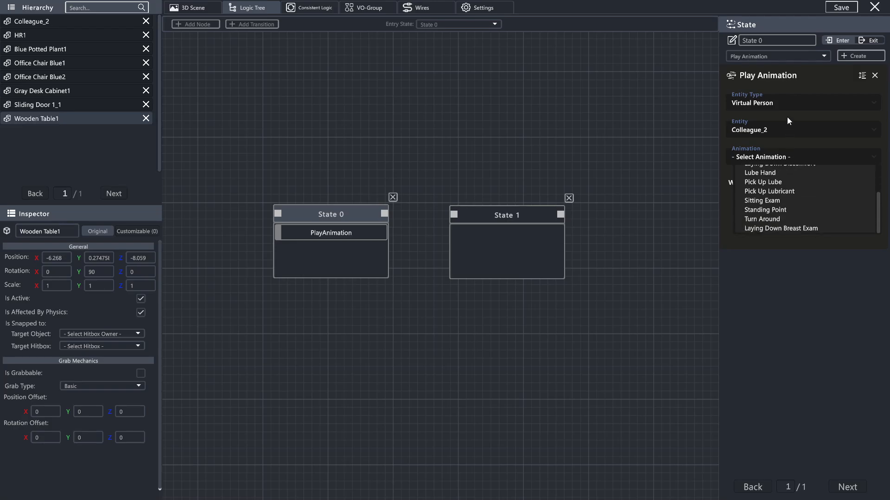
{"action": "scroll", "coordinate": [780, 204], "scroll_direction": "up", "scroll_amount": 3}
{"action": "left_click", "coordinate": [777, 285]}
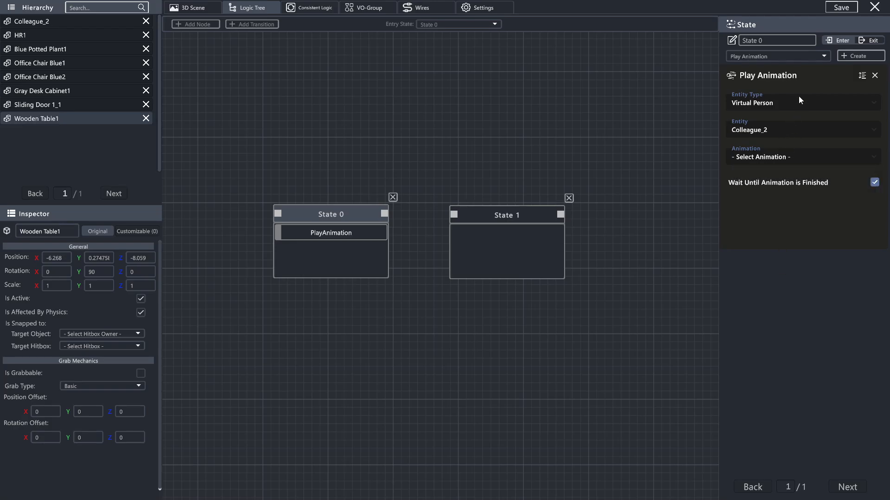
{"action": "left_click", "coordinate": [771, 157]}
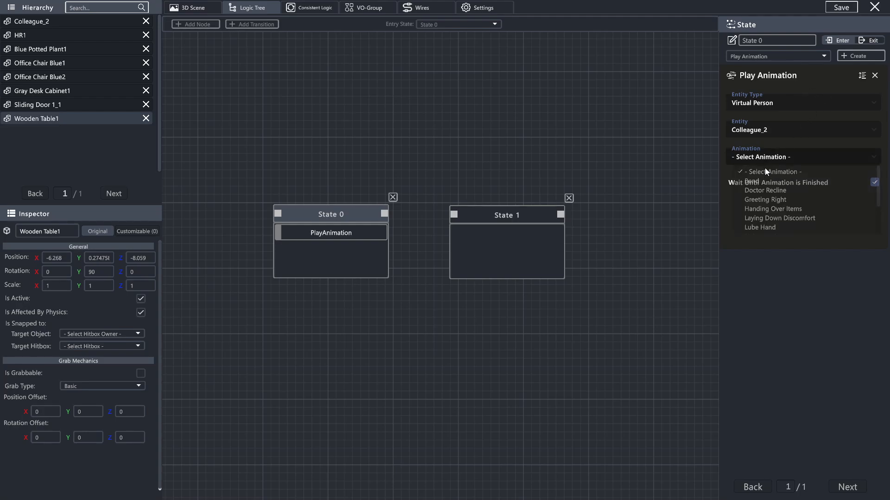
{"action": "scroll", "coordinate": [769, 169], "scroll_direction": "down", "scroll_amount": 5}
{"action": "scroll", "coordinate": [773, 204], "scroll_direction": "up", "scroll_amount": 5}
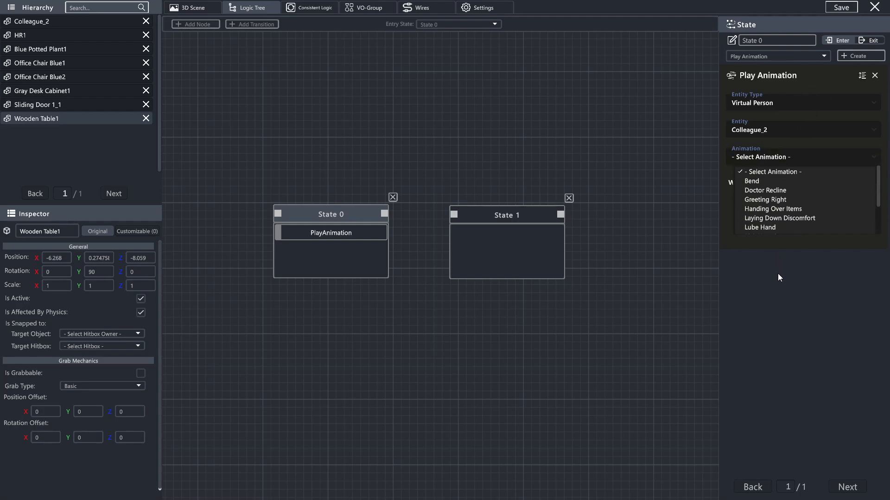
{"action": "left_click", "coordinate": [777, 274]}
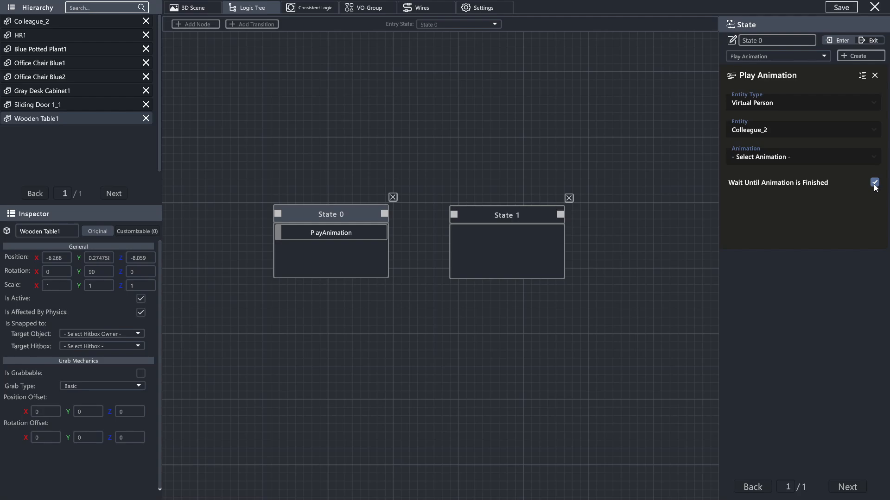
- Add a Play Audio action to State 0 below the Play Animation action
{"action": "left_click", "coordinate": [782, 55]}
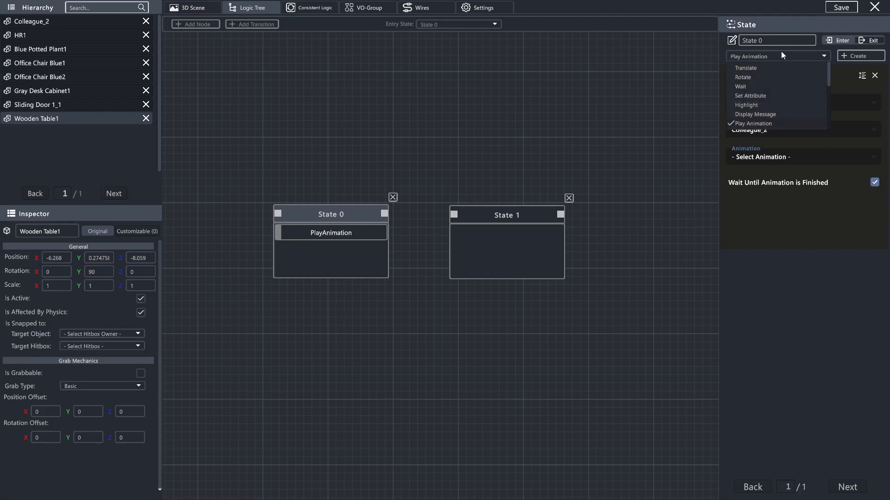
{"action": "scroll", "coordinate": [775, 110], "scroll_direction": "down", "scroll_amount": 3}
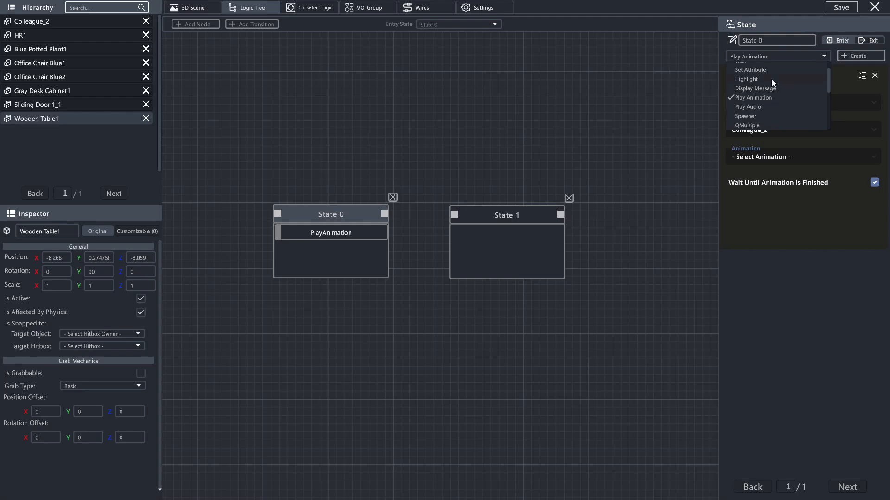
{"action": "left_click", "coordinate": [775, 107]}
{"action": "left_click", "coordinate": [851, 57]}
- Set the Play Audio action's clip to BellChime at volume 1 and preview the sound
{"action": "left_click", "coordinate": [776, 286]}
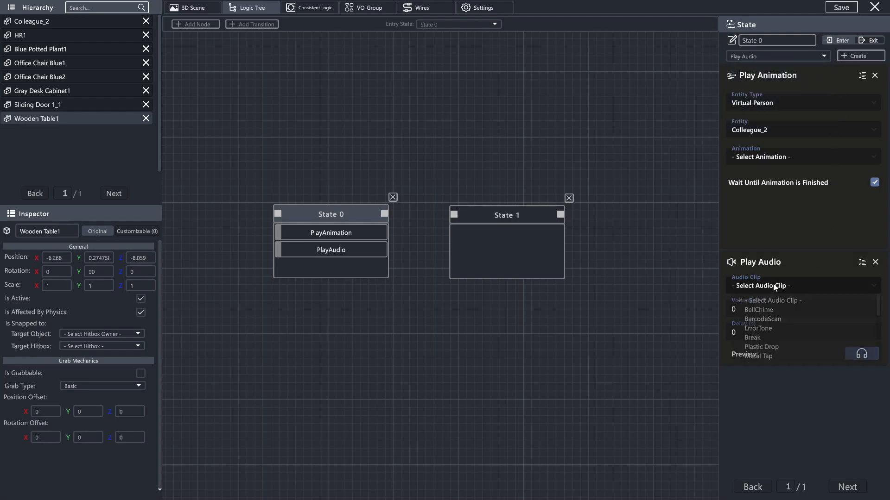
{"action": "left_click", "coordinate": [759, 311]}
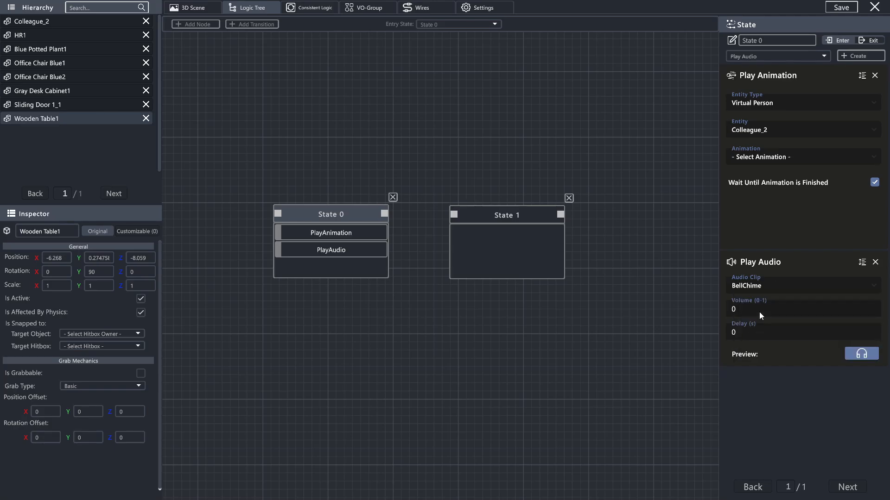
{"action": "left_click", "coordinate": [757, 308]}
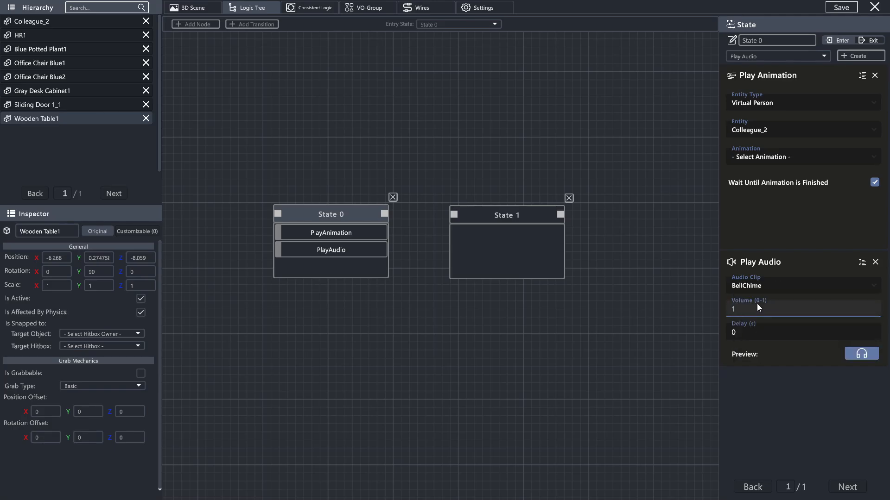
{"action": "left_click", "coordinate": [866, 356]}
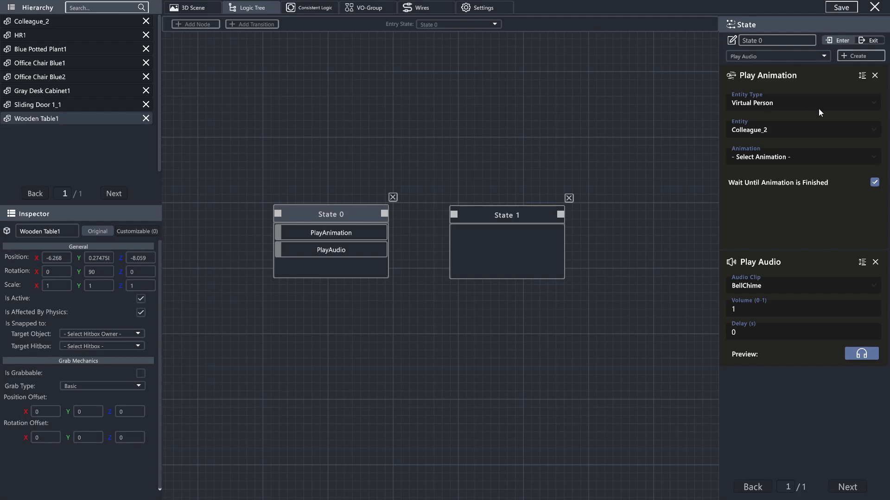
- Choose the Greeting Right animation and toggle waiting until it is finished, then remove the Play Animation action from State 0
{"action": "left_click", "coordinate": [758, 154]}
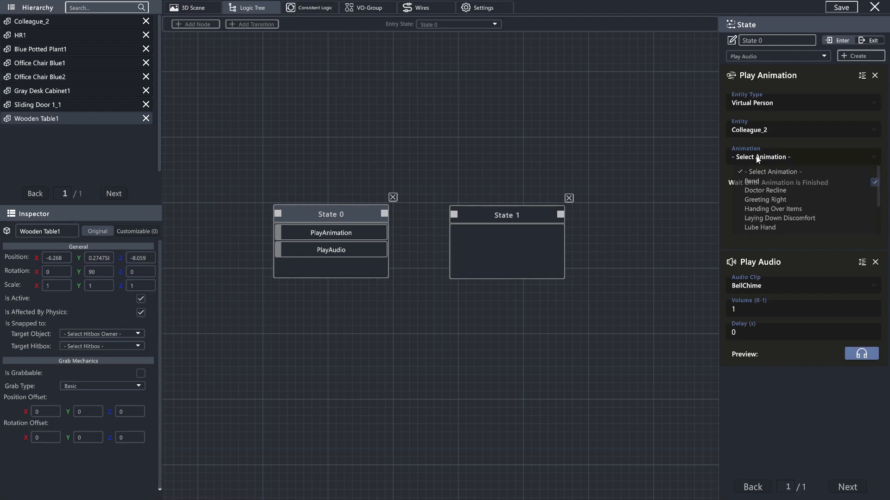
{"action": "left_click", "coordinate": [779, 200]}
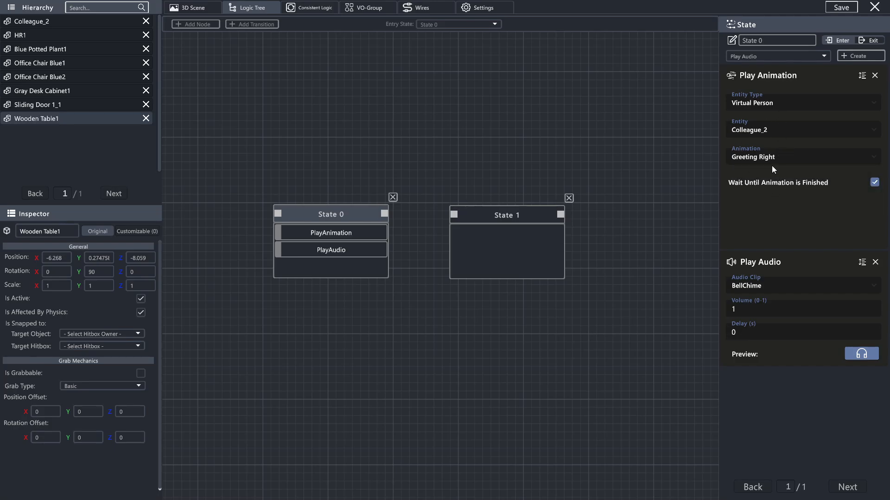
{"action": "left_click", "coordinate": [874, 182]}
{"action": "left_click", "coordinate": [875, 75]}
- Look through the audio clips available for the Play Audio action and keep BellChime
{"action": "left_click", "coordinate": [782, 121]}
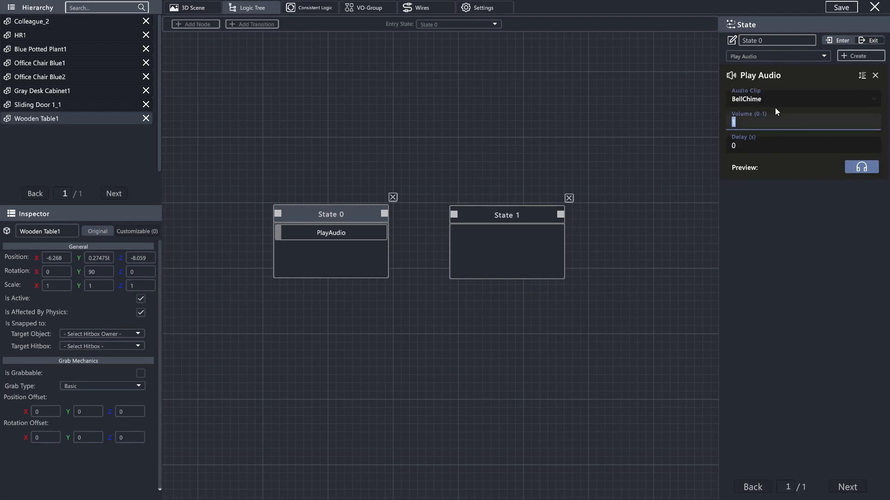
{"action": "left_click", "coordinate": [812, 96]}
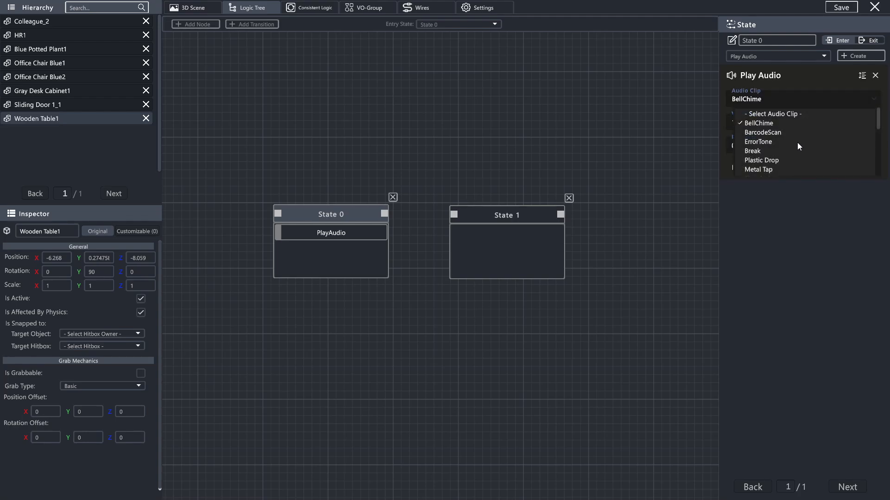
{"action": "scroll", "coordinate": [797, 146], "scroll_direction": "down", "scroll_amount": 6}
{"action": "scroll", "coordinate": [811, 153], "scroll_direction": "up", "scroll_amount": 4}
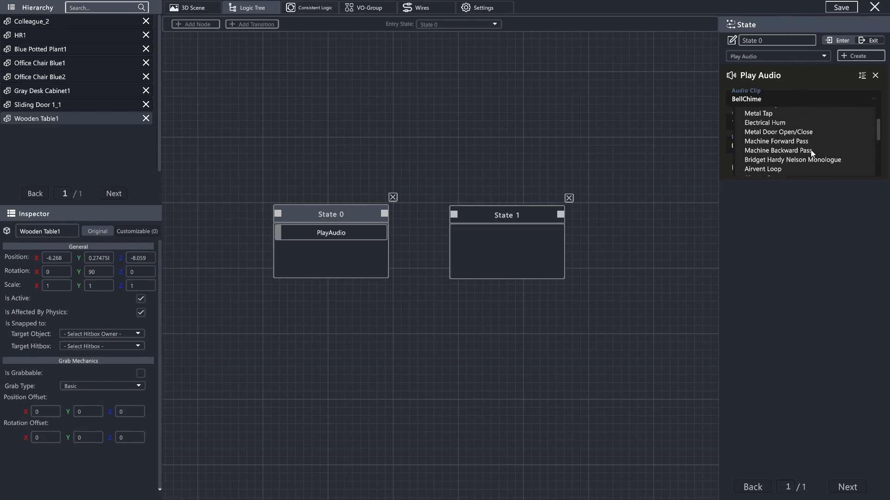
{"action": "scroll", "coordinate": [811, 149], "scroll_direction": "up", "scroll_amount": 3}
{"action": "left_click", "coordinate": [816, 293]}
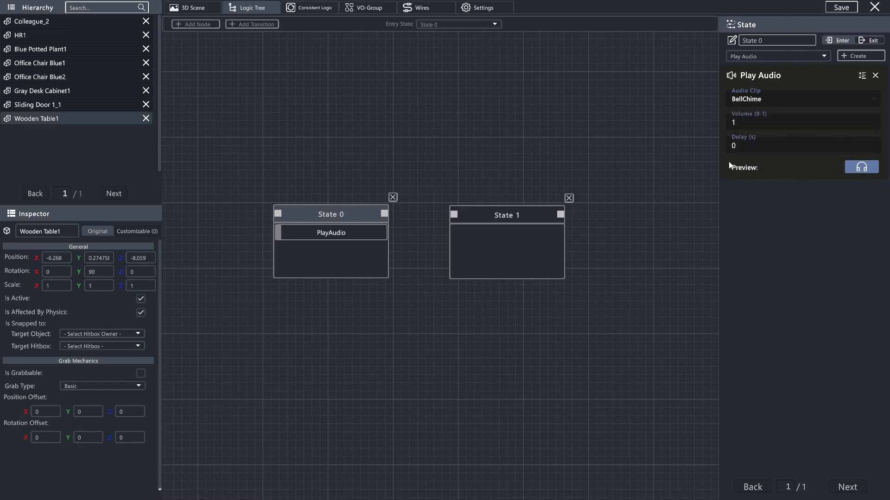
- Try a volume of 0.5 for the Play Audio action, restore it to 1 and preview the sound
{"action": "left_click", "coordinate": [768, 124]}
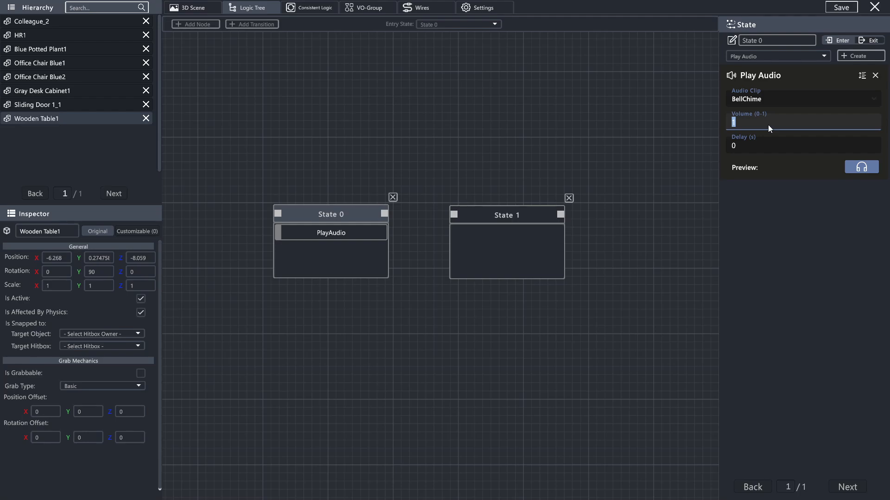
{"action": "type", "text": "0.5"}
{"action": "left_click", "coordinate": [766, 115]}
{"action": "type", "text": "1"}
{"action": "left_click", "coordinate": [861, 166]}
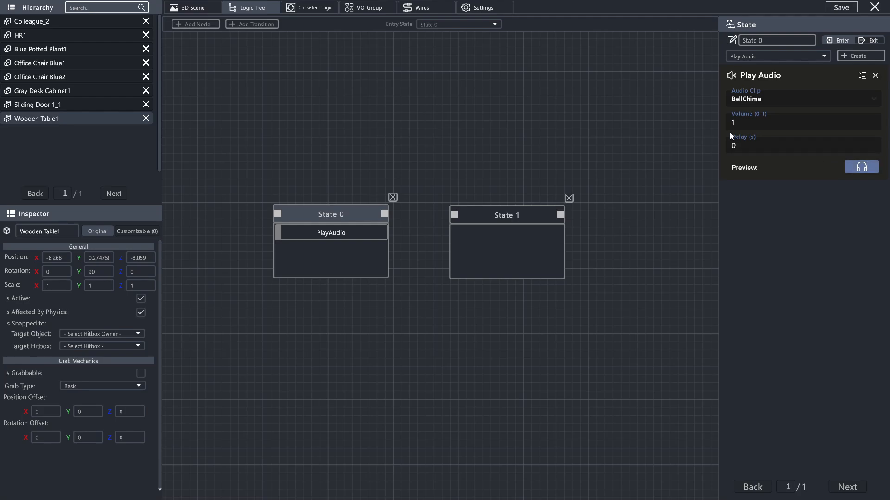
- Replace the Play Audio action in State 0 with a Spawner action
{"action": "left_click", "coordinate": [765, 146]}
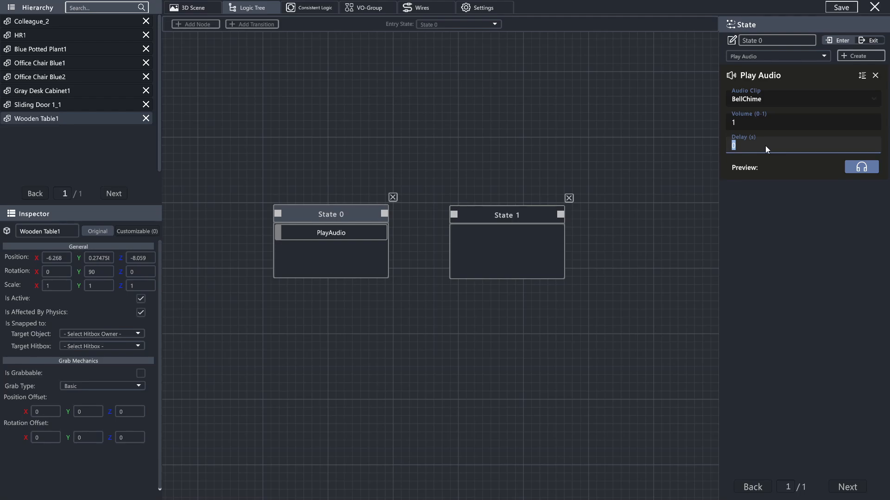
{"action": "left_click", "coordinate": [875, 75]}
{"action": "left_click", "coordinate": [779, 58]}
{"action": "left_click_drag", "start_coordinate": [777, 100], "coordinate": [777, 47]}
{"action": "left_click", "coordinate": [742, 91]}
{"action": "left_click", "coordinate": [860, 56]}
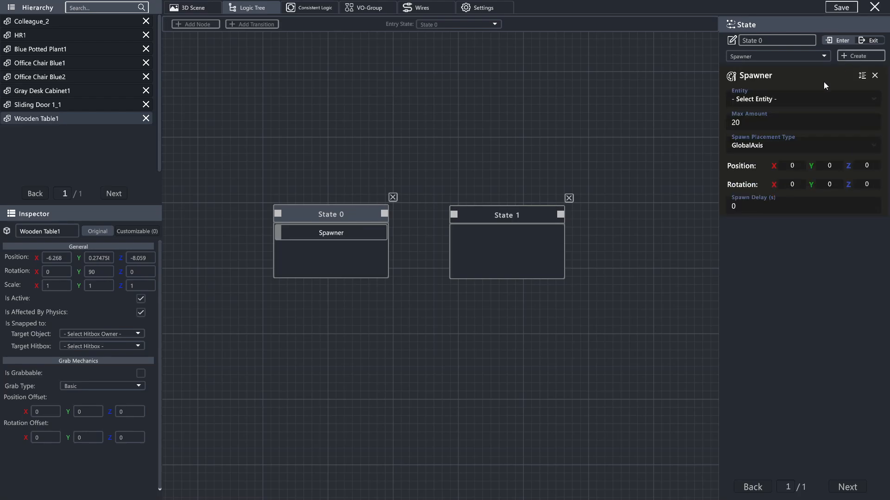
- Set the Spawner's entity to Blue Potted Plant1 and check its spawn placement types
{"action": "left_click", "coordinate": [801, 99]}
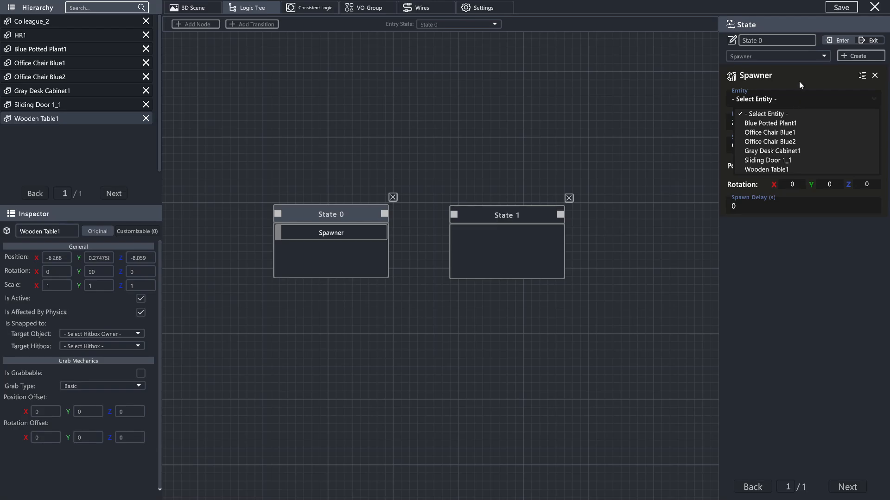
{"action": "left_click", "coordinate": [770, 124]}
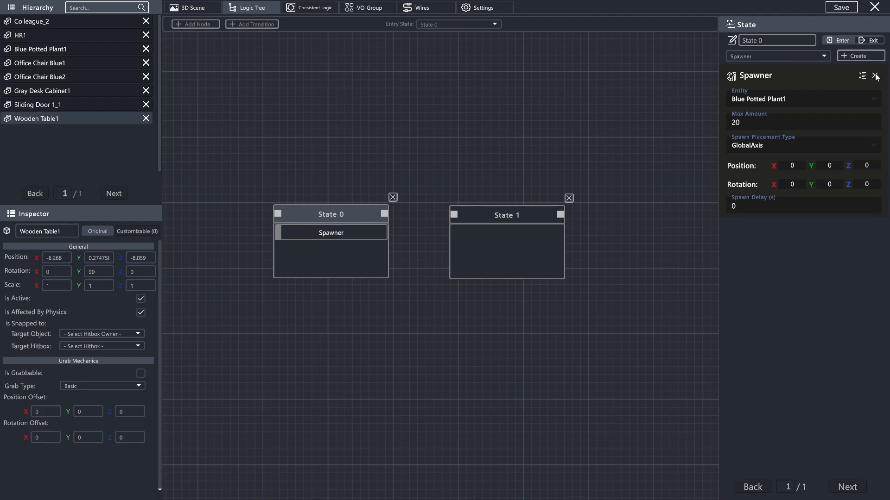
{"action": "left_click", "coordinate": [795, 144]}
{"action": "left_click", "coordinate": [795, 144]}
- Replace the Spawner action in State 0 with a QMultiple quiz action
{"action": "left_click", "coordinate": [874, 75]}
{"action": "left_click", "coordinate": [800, 54]}
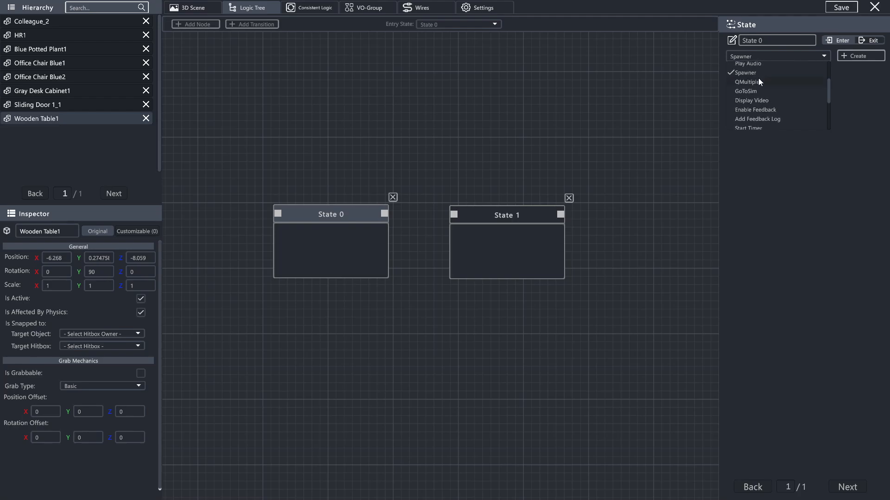
{"action": "left_click", "coordinate": [758, 77]}
{"action": "left_click", "coordinate": [855, 55]}
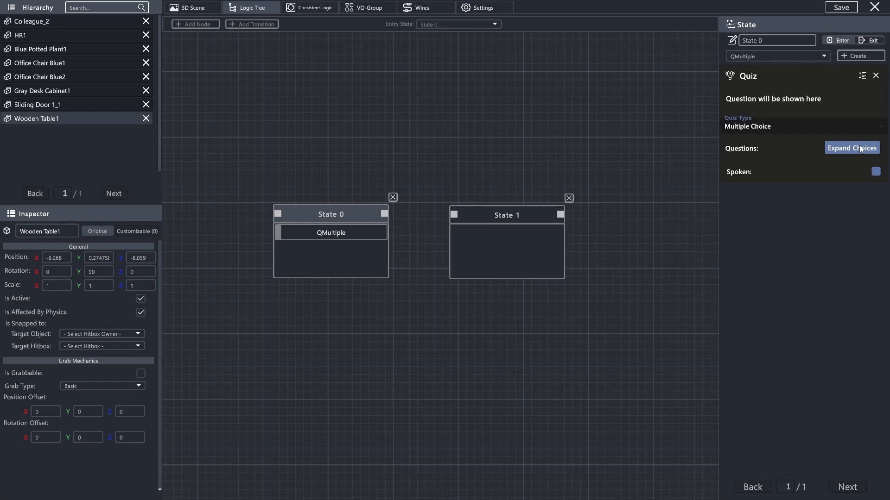
- Try the Single Choice quiz type and switch the quiz back to Multiple Choice
{"action": "left_click", "coordinate": [767, 129]}
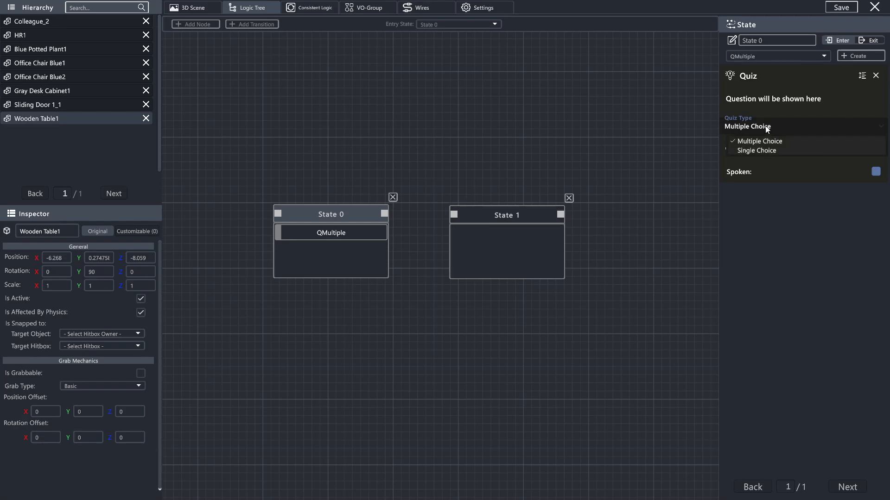
{"action": "left_click", "coordinate": [771, 151]}
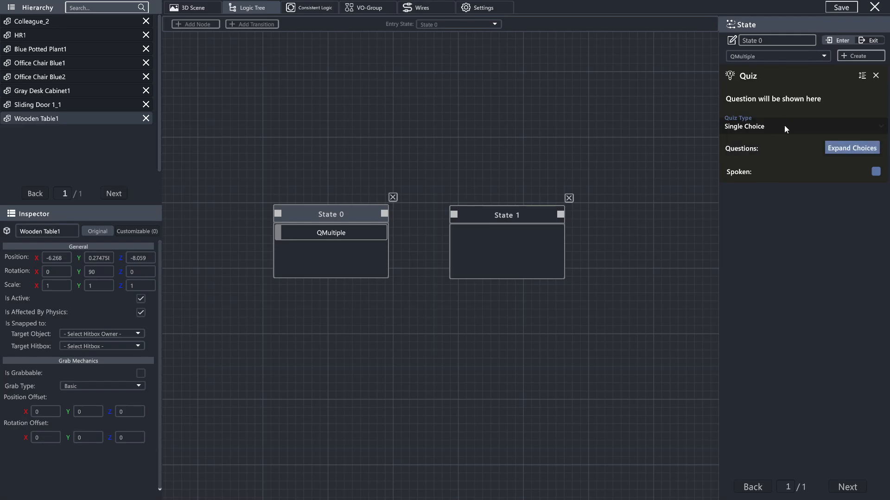
{"action": "left_click", "coordinate": [784, 127]}
{"action": "left_click", "coordinate": [779, 139]}
- Expand the quiz choices and enter the question "Are you learning how this works?"
{"action": "left_click", "coordinate": [847, 149]}
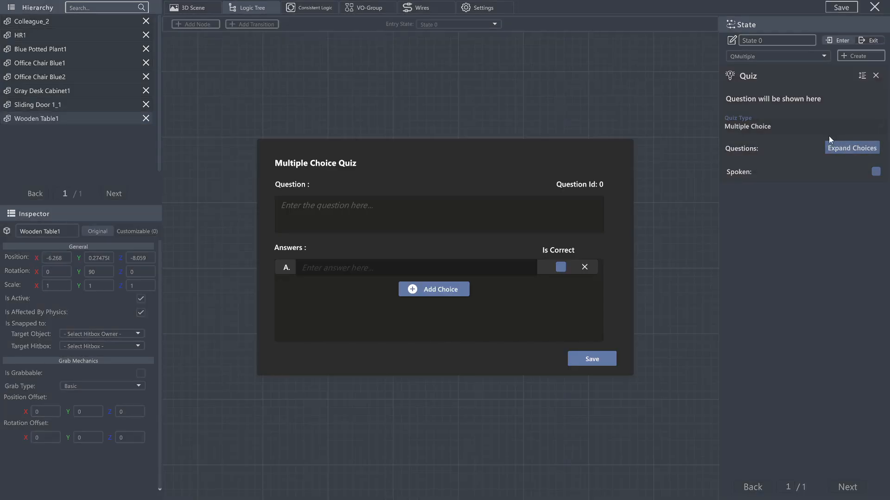
{"action": "left_click", "coordinate": [415, 204]}
{"action": "type", "text": "Are you learning how thi"}
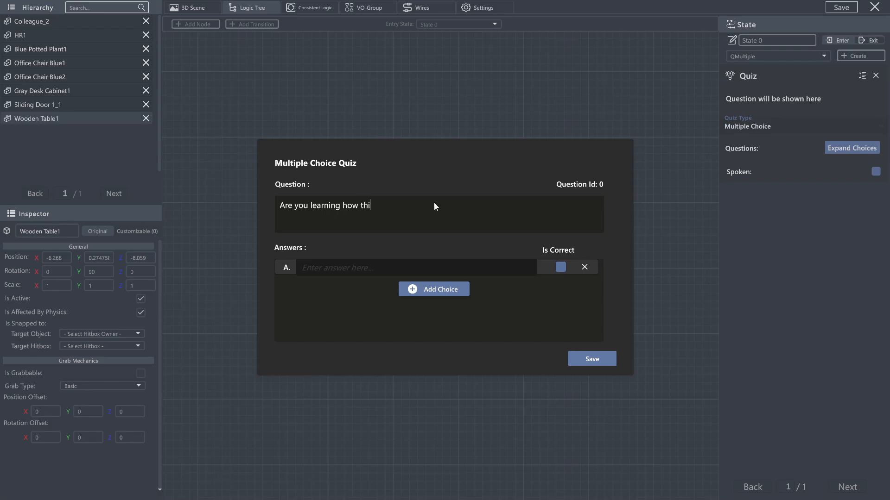
{"action": "type", "text": "s works?"}
- Enter the answers Yes and No, mark No as correct and save the quiz
{"action": "type", "text": "Yes"}
{"action": "left_click", "coordinate": [447, 300]}
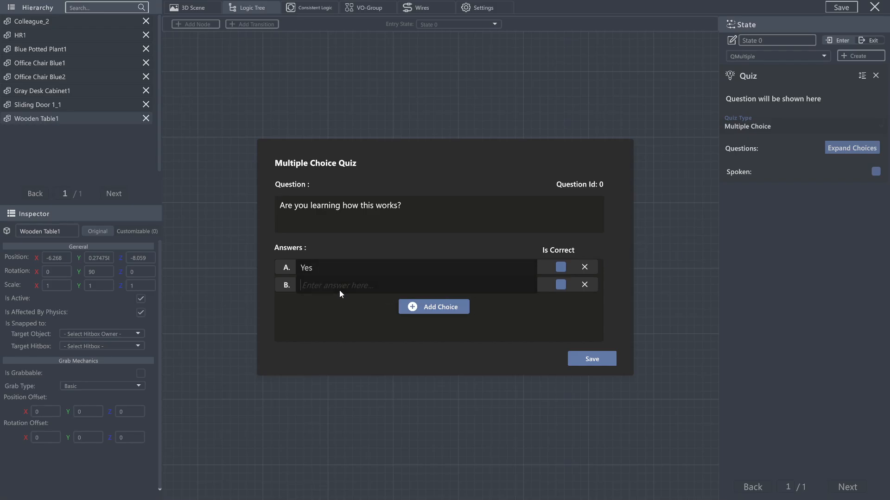
{"action": "type", "text": "No"}
{"action": "left_click", "coordinate": [561, 283]}
{"action": "left_click", "coordinate": [431, 274]}
{"action": "left_click", "coordinate": [592, 359]}
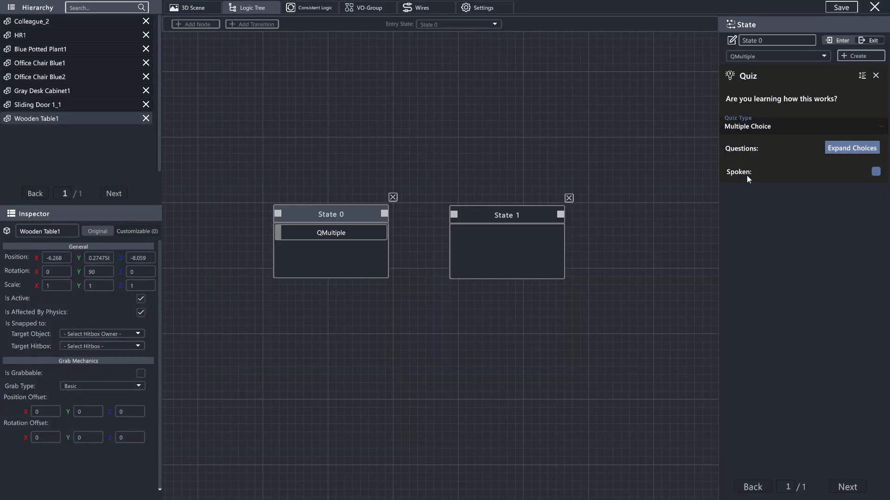
- Remove the quiz from State 0 and add a GoToSim action in its place
{"action": "left_click", "coordinate": [762, 129]}
{"action": "left_click", "coordinate": [827, 116]}
{"action": "left_click", "coordinate": [875, 76]}
{"action": "left_click", "coordinate": [822, 56]}
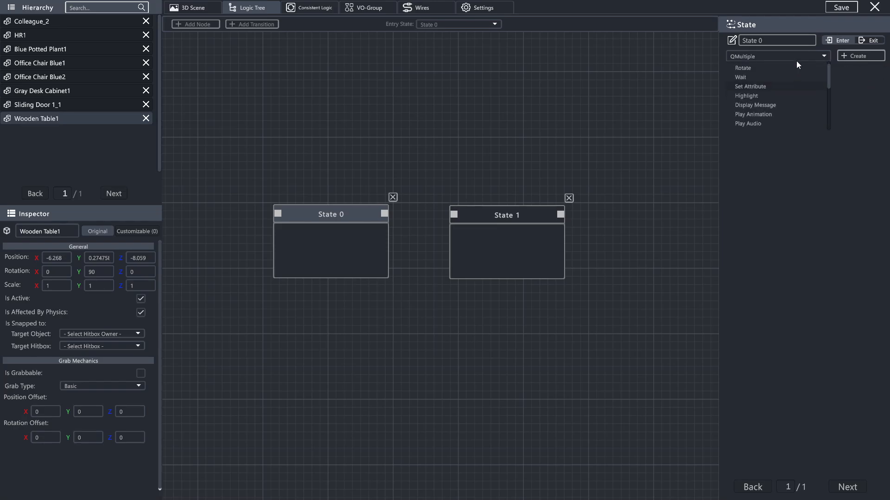
{"action": "left_click", "coordinate": [757, 85]}
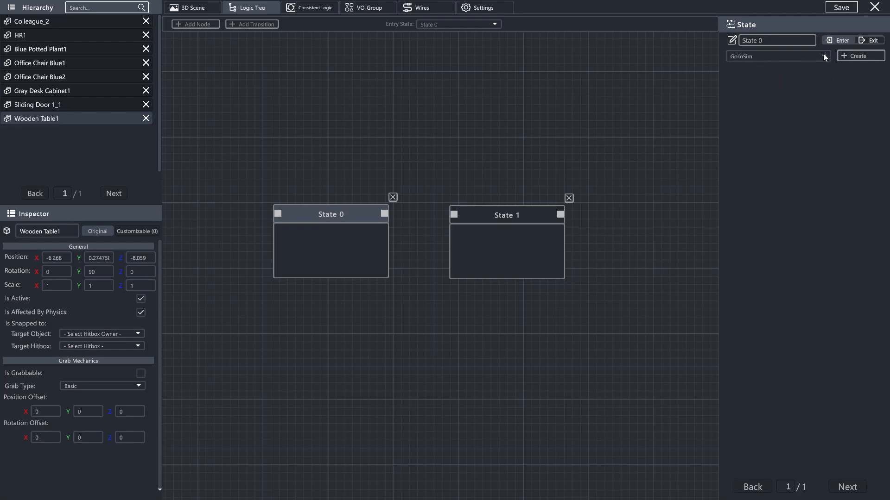
{"action": "left_click", "coordinate": [856, 56]}
- Check the simulations selectable in the Go To Simulation action and remove the action from State 0
{"action": "left_click", "coordinate": [783, 97]}
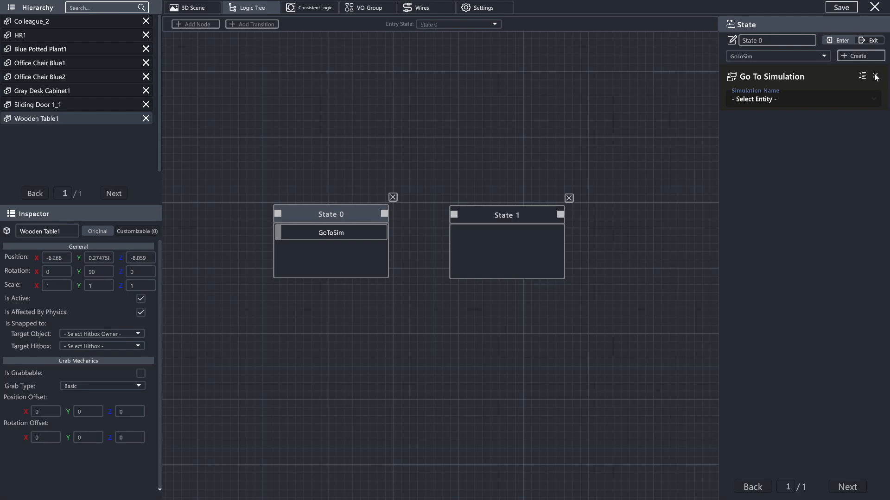
{"action": "left_click", "coordinate": [797, 96]}
{"action": "left_click", "coordinate": [799, 97]}
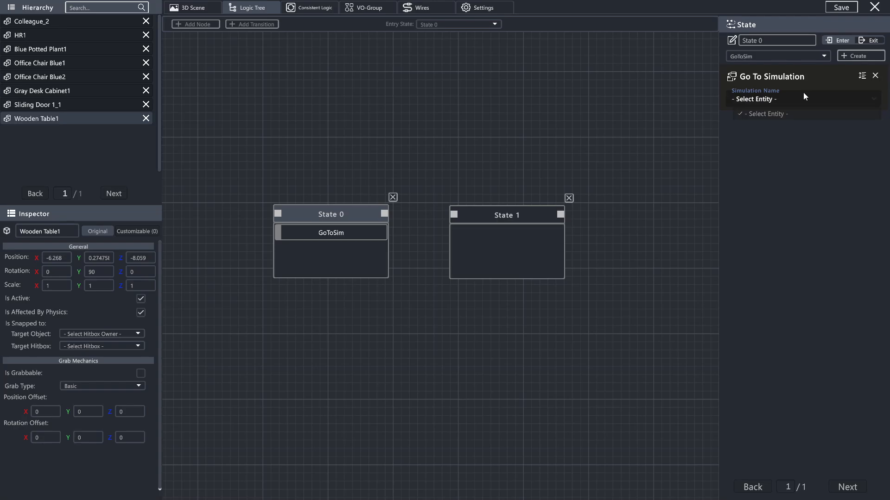
{"action": "left_click", "coordinate": [876, 76]}
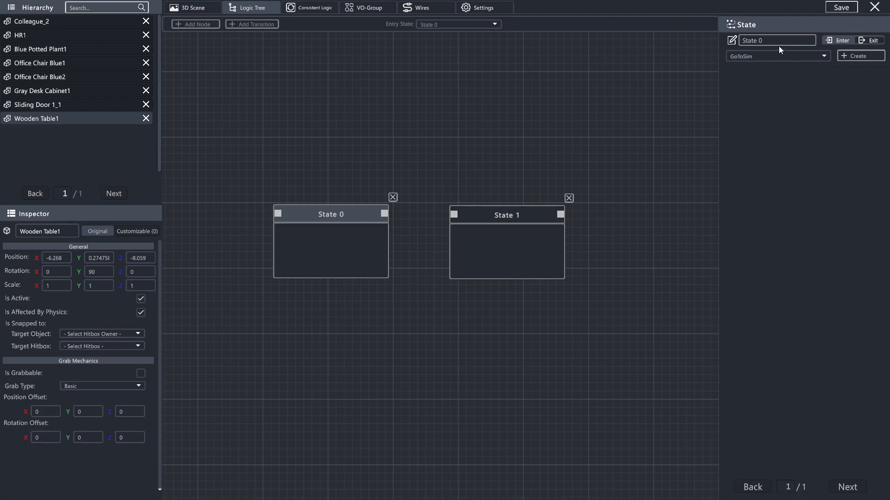
- Add a Display Video action to State 0
{"action": "left_click", "coordinate": [775, 56]}
{"action": "scroll", "coordinate": [789, 86], "scroll_direction": "down", "scroll_amount": 3}
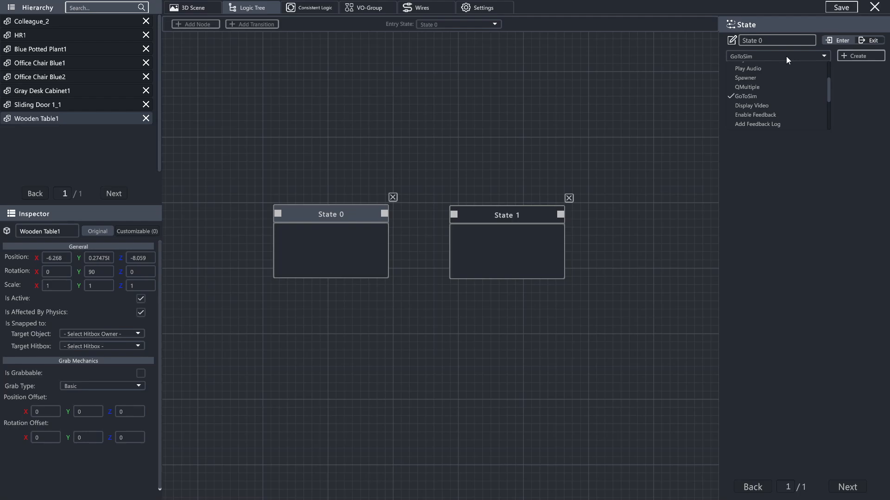
{"action": "scroll", "coordinate": [755, 74], "scroll_direction": "down", "scroll_amount": 3}
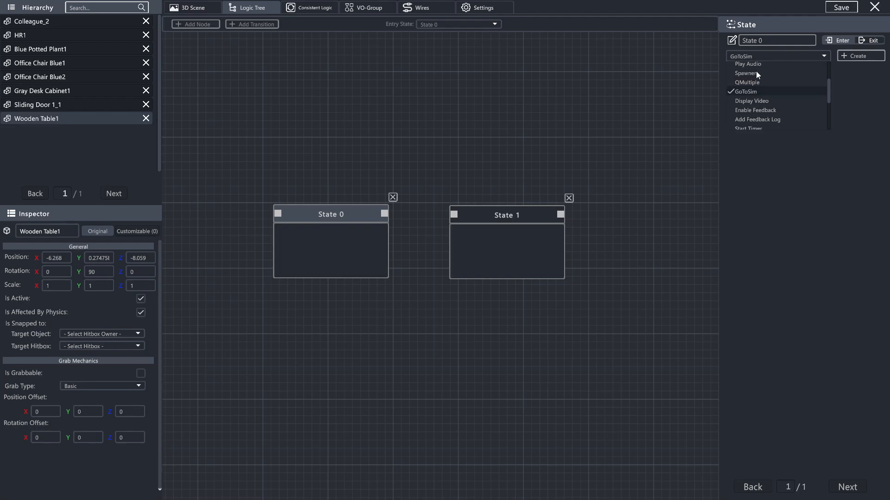
{"action": "left_click", "coordinate": [755, 81]}
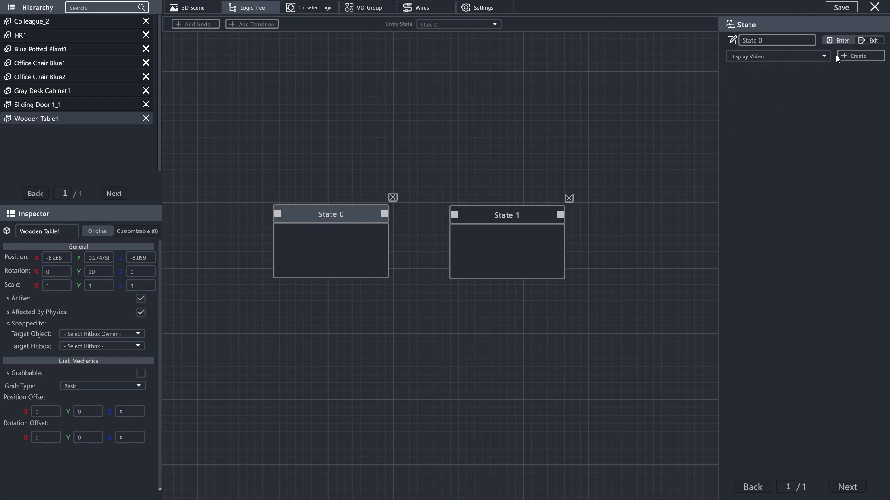
{"action": "left_click", "coordinate": [846, 56]}
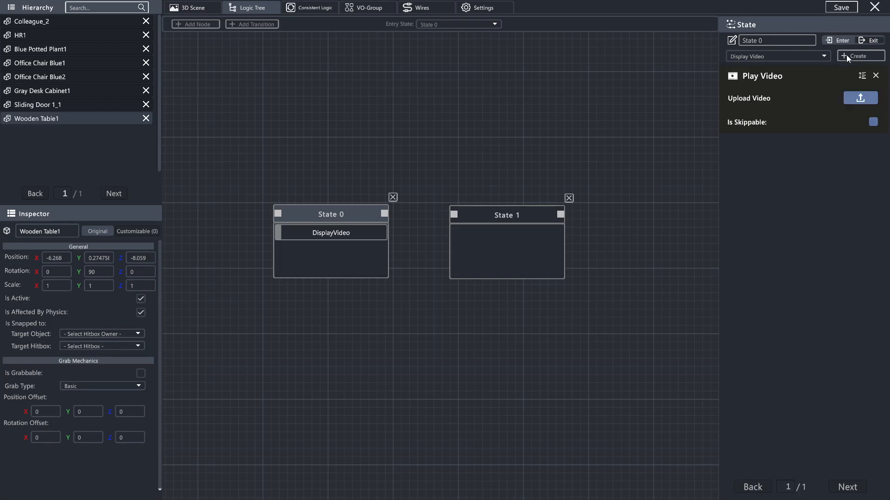
- Browse for a video file to upload in the Play Video action and cancel the upload
{"action": "left_click", "coordinate": [860, 99]}
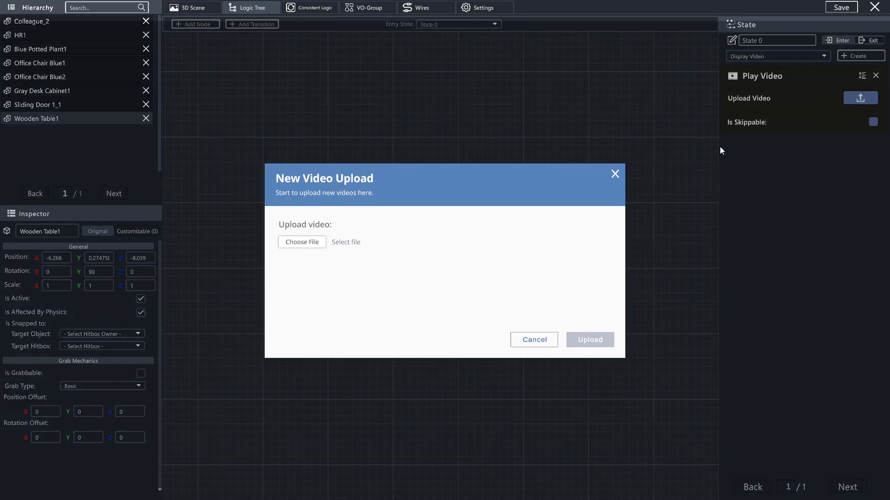
{"action": "left_click", "coordinate": [312, 245]}
{"action": "left_click", "coordinate": [314, 242]}
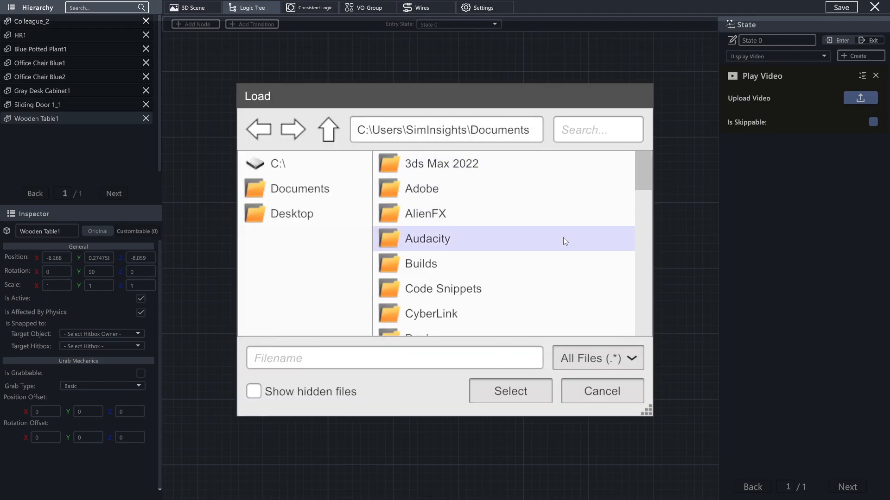
{"action": "left_click", "coordinate": [594, 392]}
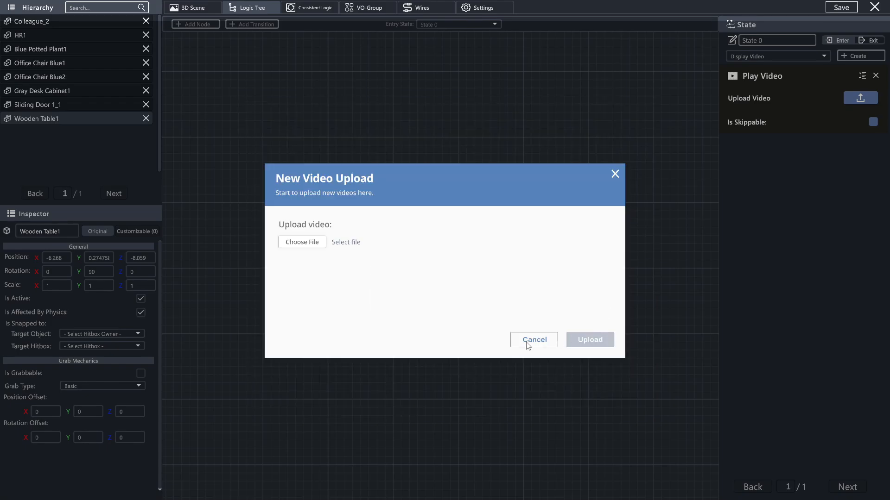
{"action": "left_click", "coordinate": [528, 343]}
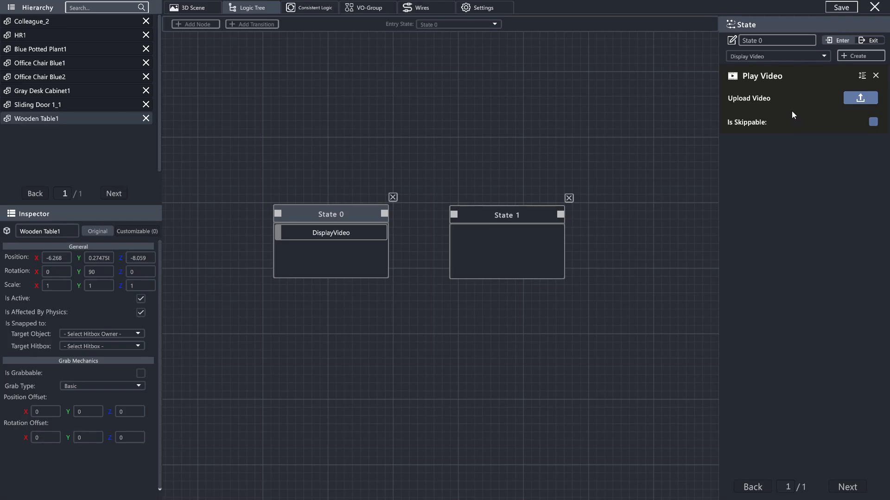
- Toggle the video's skippable option on and off and remove the Play Video action from State 0
{"action": "left_click", "coordinate": [873, 122]}
{"action": "left_click", "coordinate": [873, 123]}
{"action": "left_click", "coordinate": [876, 75]}
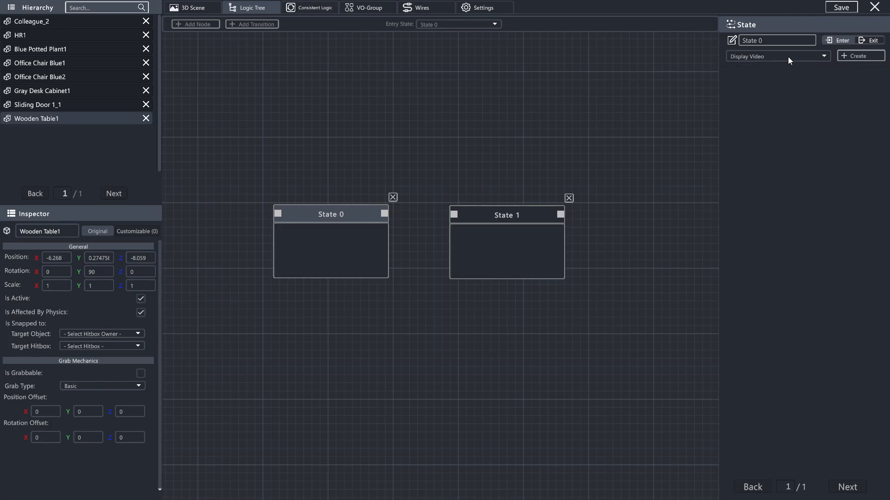
- Add an Enable Feedback action to State 0
{"action": "left_click", "coordinate": [787, 57]}
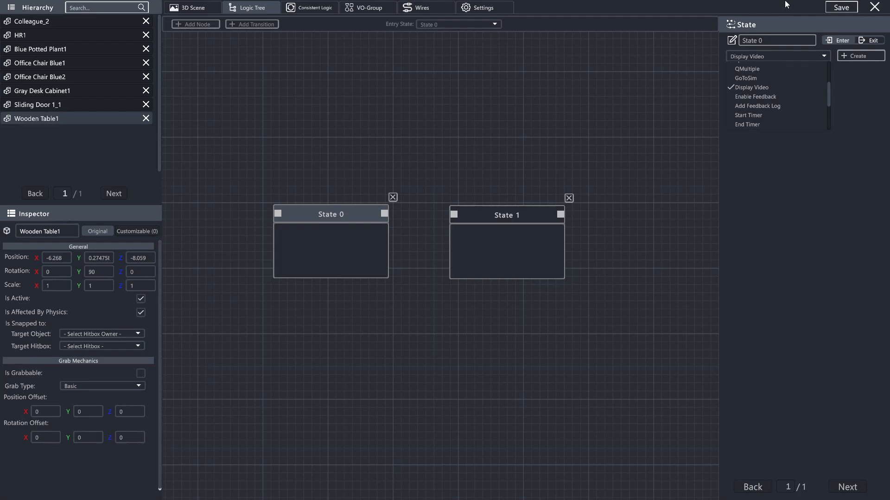
{"action": "scroll", "coordinate": [780, 97], "scroll_direction": "down", "scroll_amount": 2}
{"action": "left_click", "coordinate": [780, 97]}
{"action": "left_click", "coordinate": [851, 56]}
- Add an Add Feedback Log action to State 0
{"action": "left_click", "coordinate": [804, 56]}
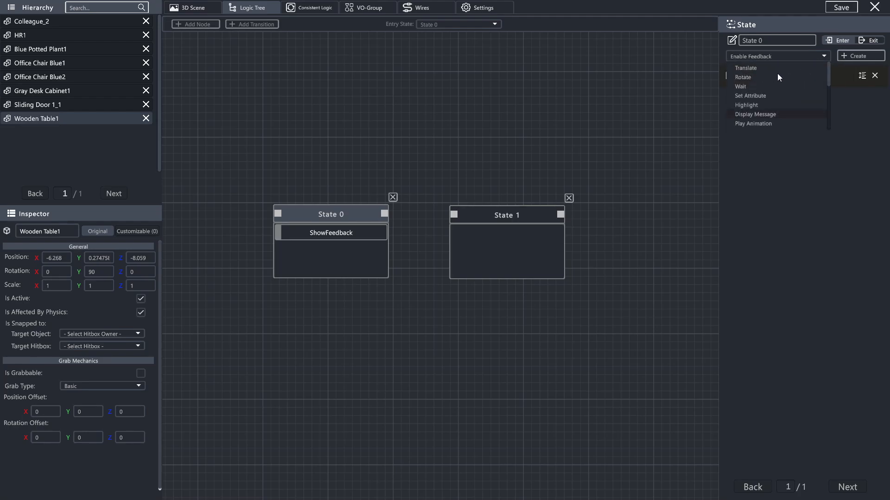
{"action": "scroll", "coordinate": [765, 81], "scroll_direction": "down", "scroll_amount": 5}
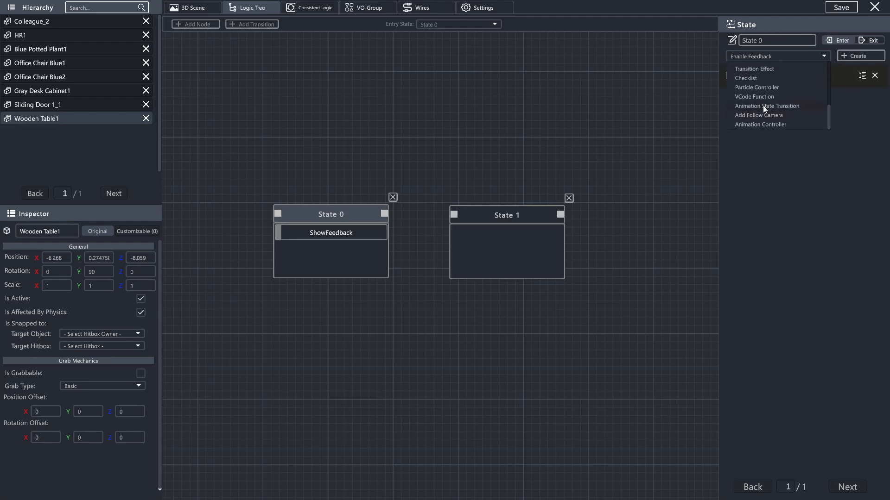
{"action": "scroll", "coordinate": [768, 86], "scroll_direction": "up", "scroll_amount": 3}
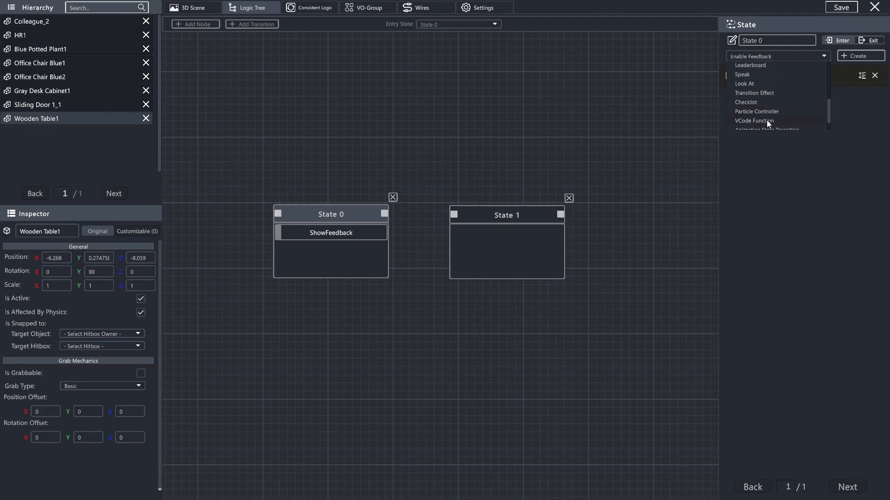
{"action": "left_click", "coordinate": [756, 103]}
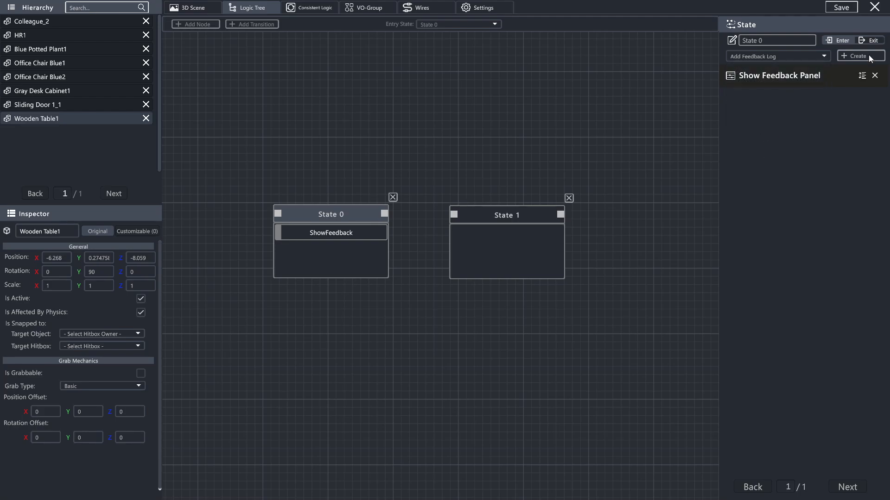
{"action": "left_click", "coordinate": [855, 56]}
- Add a Start Timer action to State 0
{"action": "left_click", "coordinate": [791, 57]}
{"action": "scroll", "coordinate": [783, 93], "scroll_direction": "down", "scroll_amount": 5}
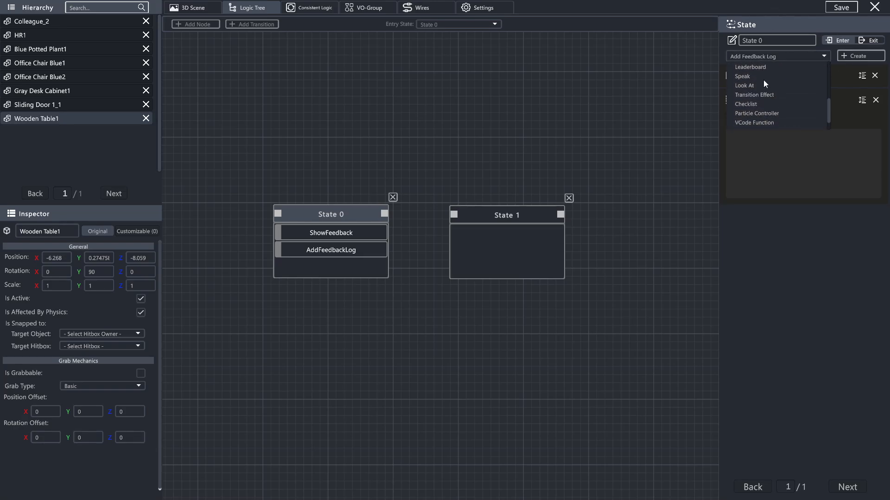
{"action": "scroll", "coordinate": [774, 162], "scroll_direction": "up", "scroll_amount": 4}
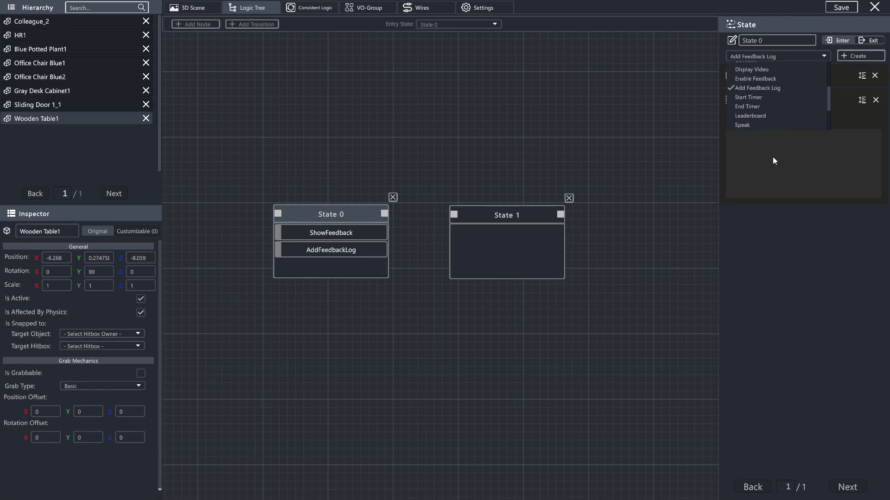
{"action": "left_click", "coordinate": [752, 98]}
{"action": "left_click", "coordinate": [868, 58]}
- Add an End Timer action to State 0
{"action": "left_click", "coordinate": [791, 57]}
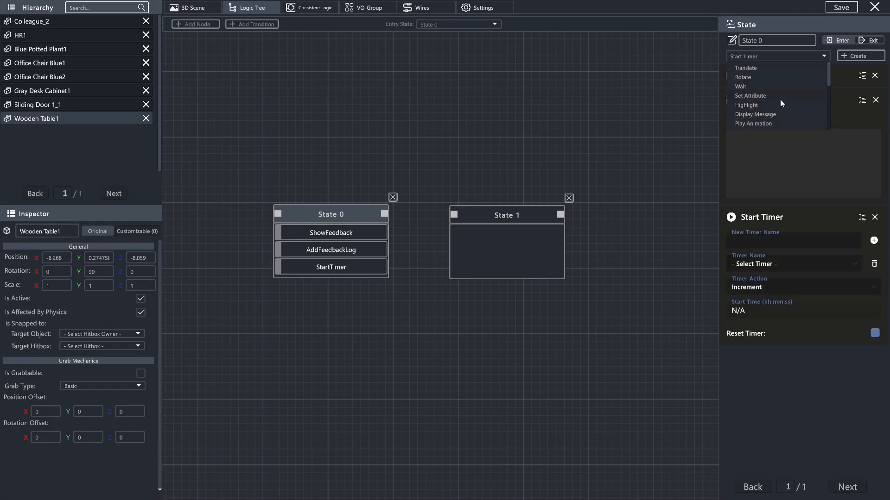
{"action": "scroll", "coordinate": [780, 99], "scroll_direction": "up", "scroll_amount": 3}
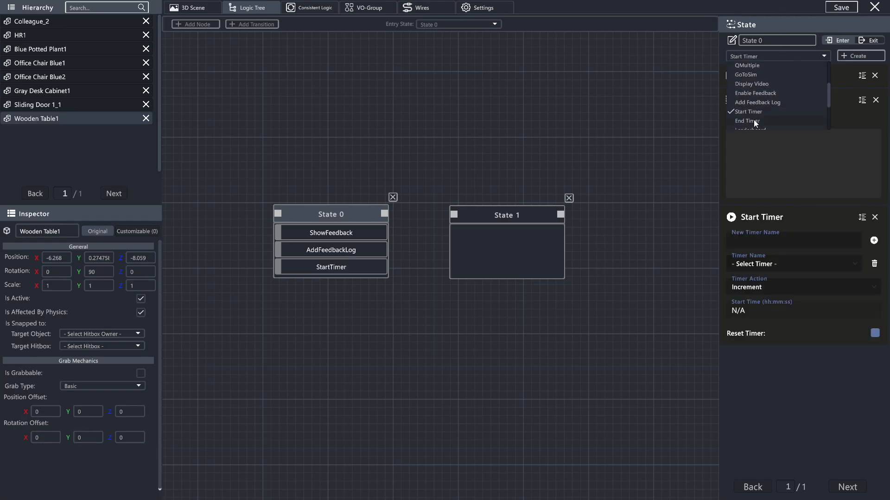
{"action": "left_click", "coordinate": [754, 120]}
{"action": "left_click", "coordinate": [856, 55]}
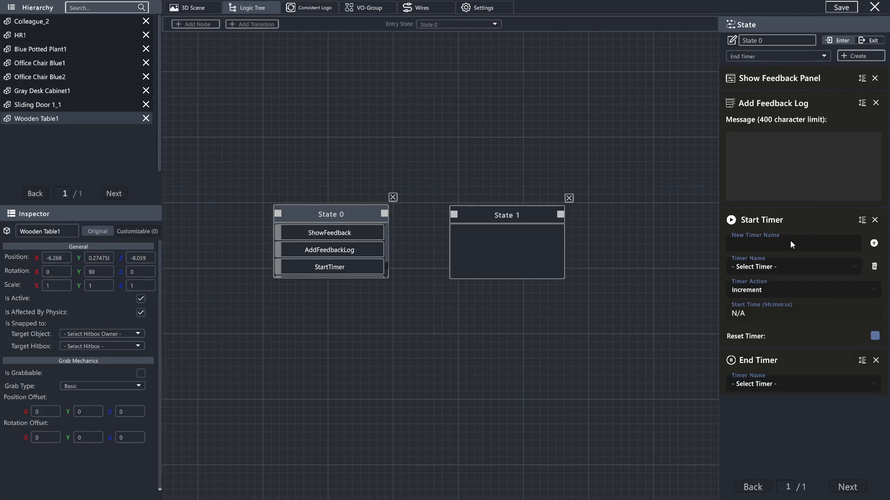
- Enter "The User said the phrase." as the feedback log message and move the Show Feedback Panel action below End Timer
{"action": "left_click", "coordinate": [777, 158]}
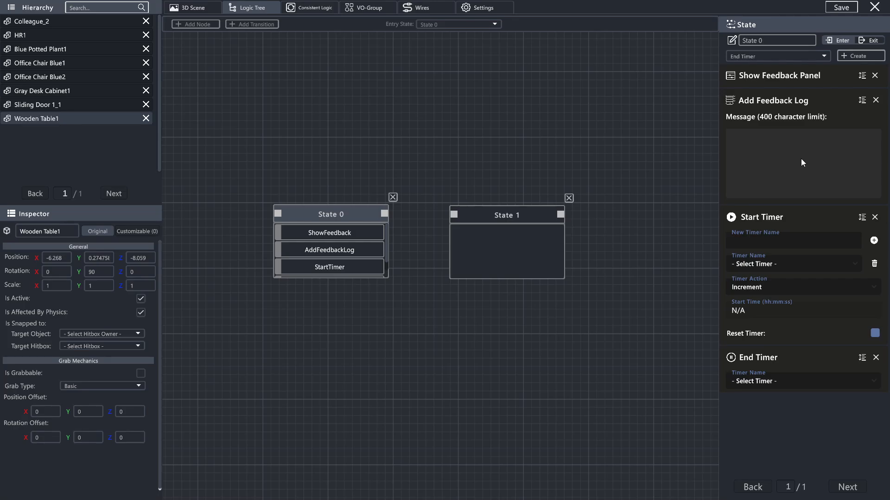
{"action": "type", "text": "The User said the phrase."}
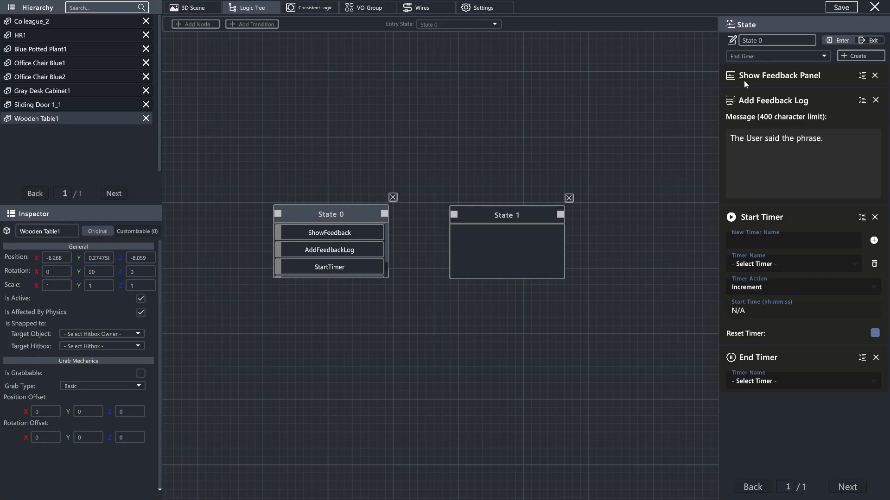
{"action": "left_click_drag", "start_coordinate": [862, 75], "coordinate": [871, 372]}
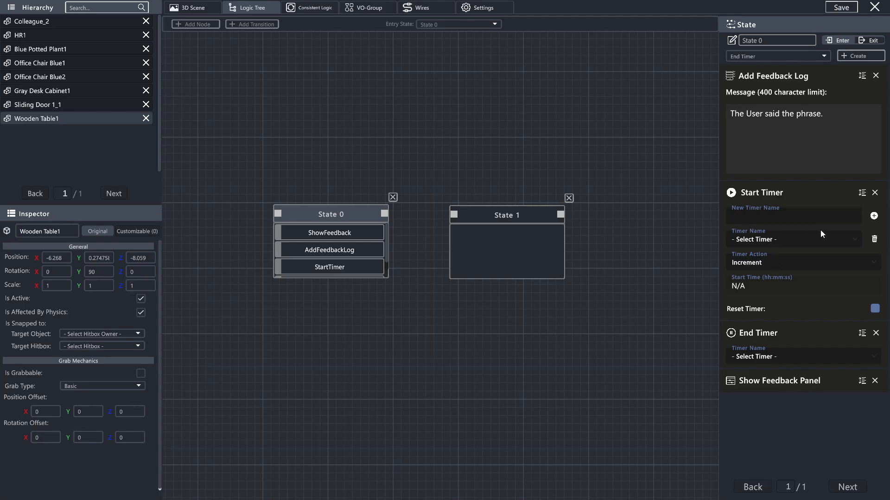
- Create a new timer named "Start Timer" in the Start Timer action
{"action": "left_click", "coordinate": [798, 212]}
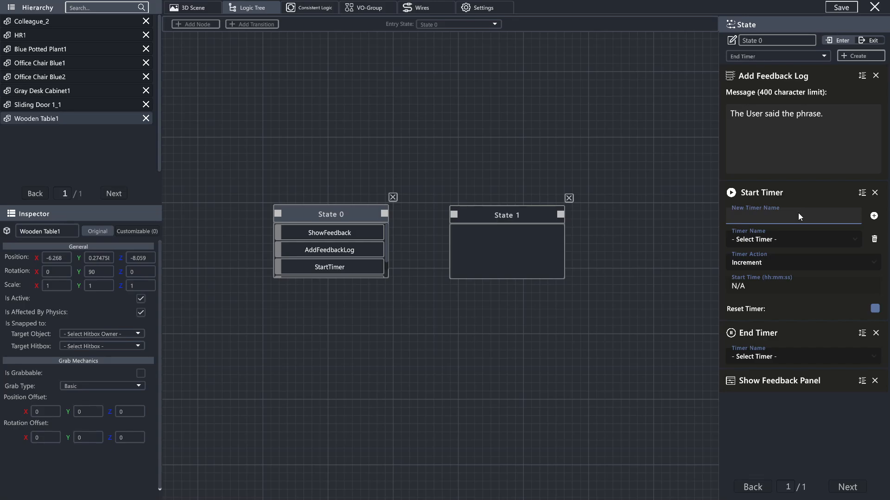
{"action": "left_click", "coordinate": [774, 354]}
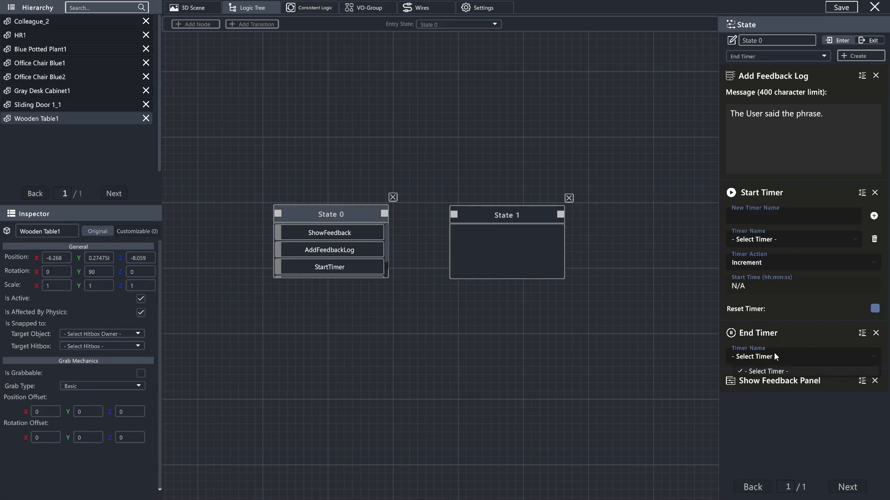
{"action": "left_click", "coordinate": [787, 216]}
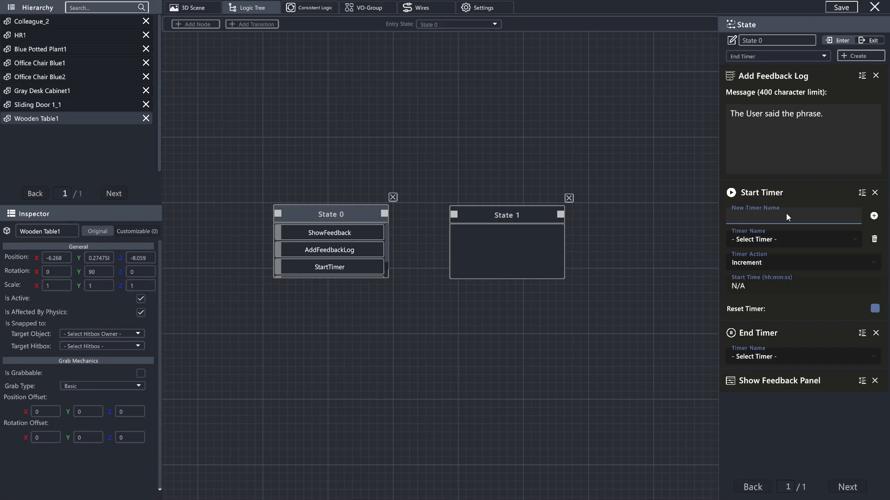
{"action": "type", "text": "Start Timer"}
{"action": "left_click", "coordinate": [873, 216]}
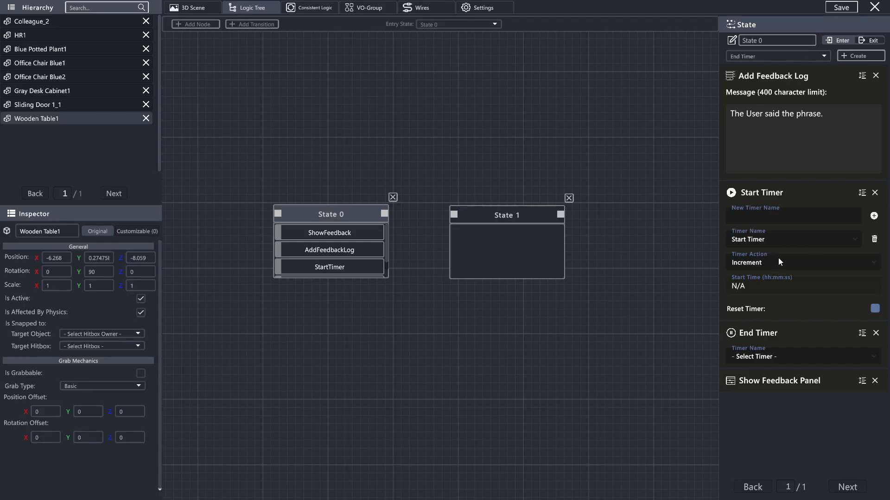
- Remove the End Timer action from State 0 and add a fresh one
{"action": "left_click", "coordinate": [782, 356]}
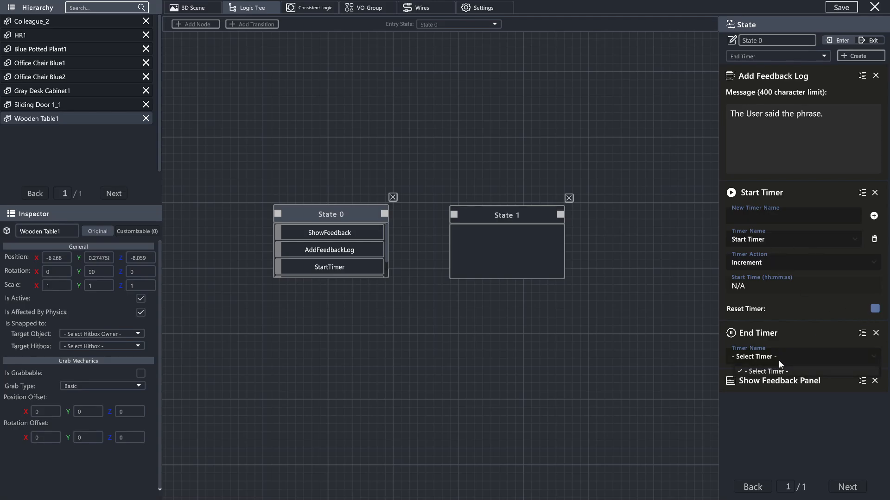
{"action": "left_click", "coordinate": [875, 333]}
{"action": "left_click", "coordinate": [859, 56]}
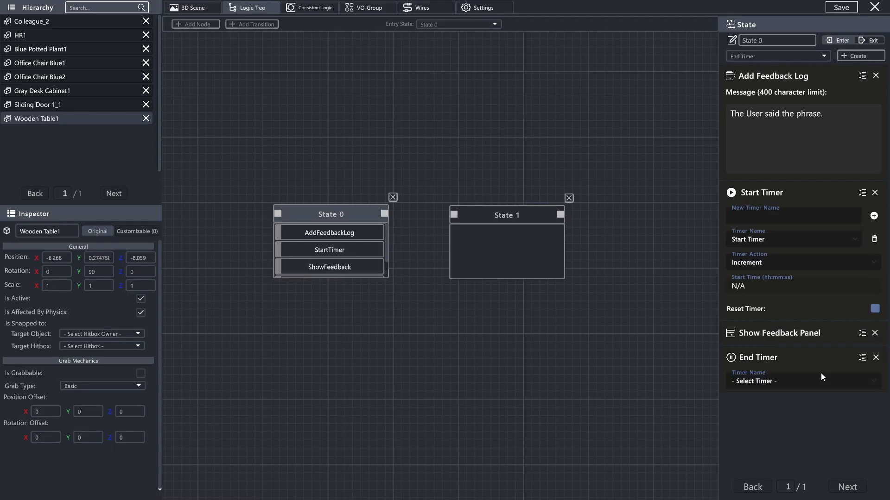
- Assign the "Start Timer" timer to the End Timer action and move the action above Show Feedback Panel
{"action": "left_click", "coordinate": [804, 383]}
{"action": "left_click", "coordinate": [770, 406]}
{"action": "left_click_drag", "start_coordinate": [862, 357], "coordinate": [869, 320]}
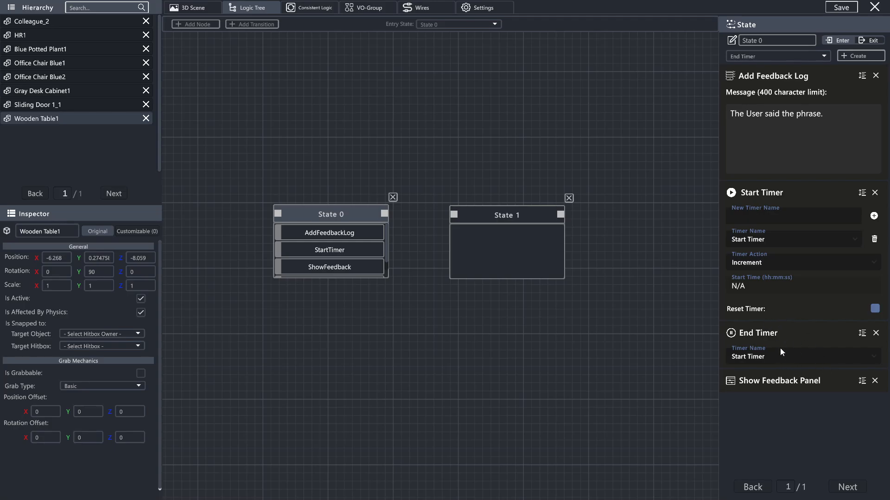
- Set the Start Timer action to Decrement with a start time of 0:1:0
{"action": "left_click", "coordinate": [788, 264]}
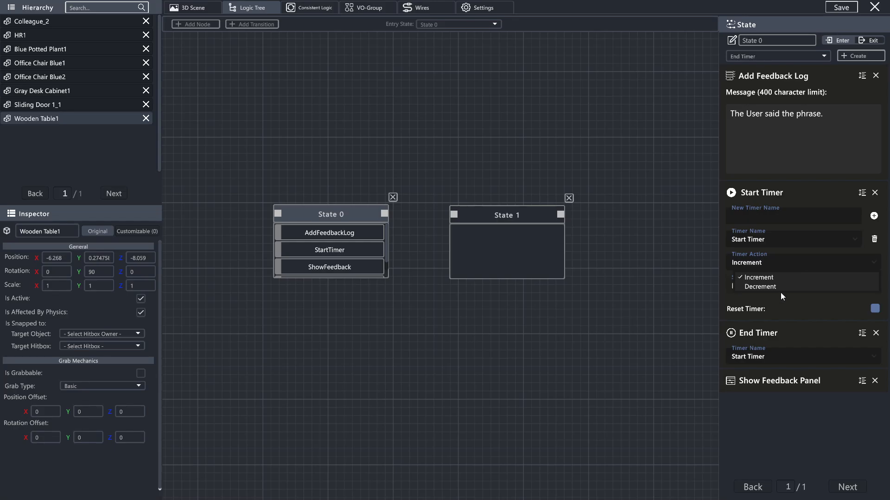
{"action": "left_click", "coordinate": [771, 287]}
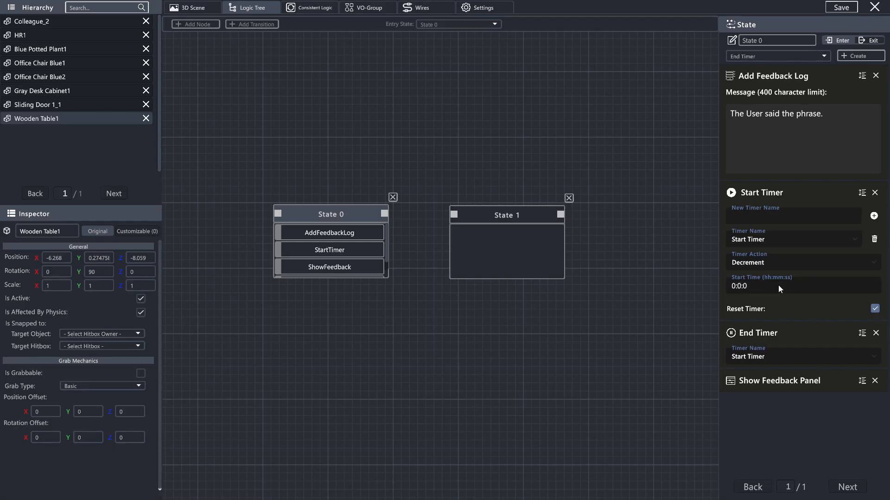
{"action": "left_click", "coordinate": [743, 286]}
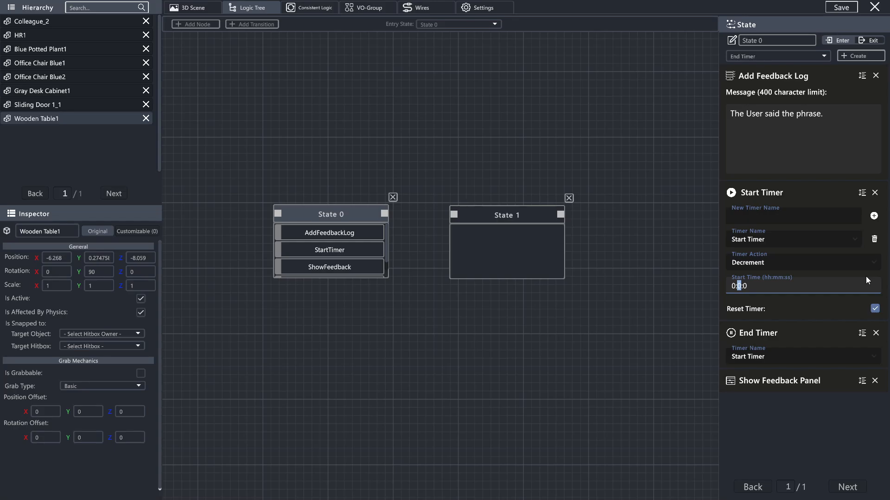
{"action": "type", "text": "1"}
{"action": "left_click", "coordinate": [824, 309]}
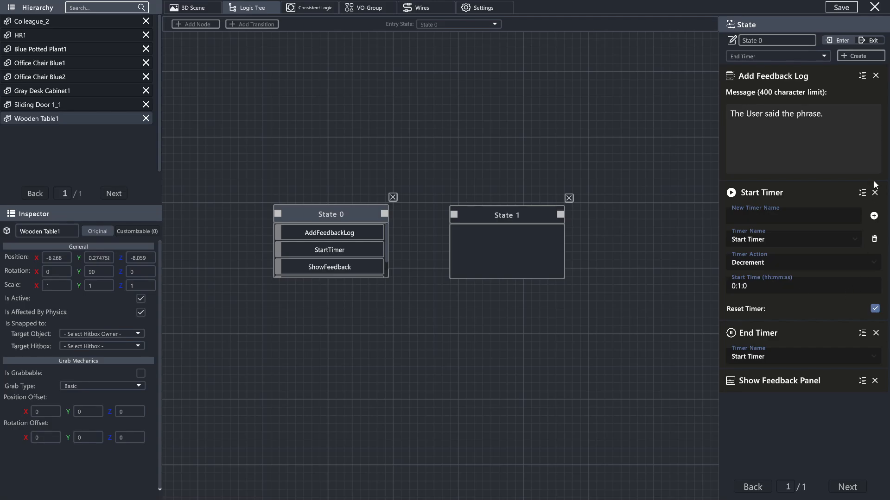
- Remove the Add Feedback Log, Start Timer, End Timer and Show Feedback Panel actions from State 0
{"action": "left_click", "coordinate": [875, 76]}
{"action": "left_click", "coordinate": [876, 76]}
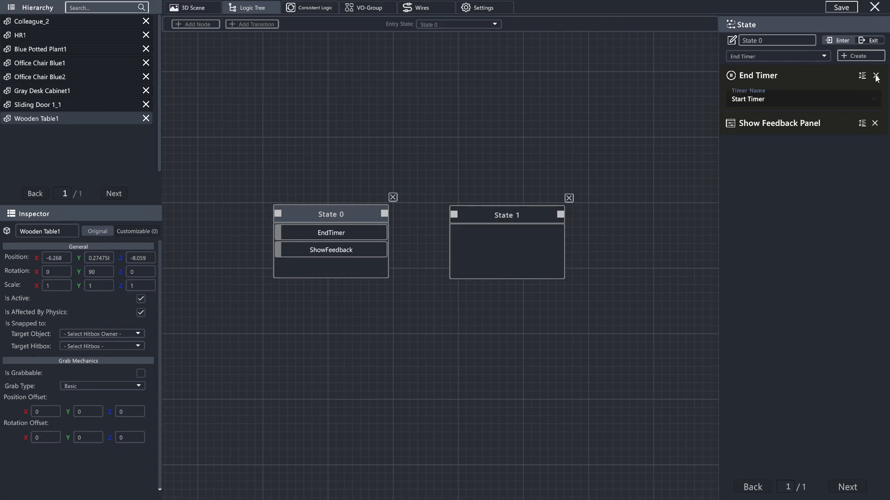
{"action": "left_click", "coordinate": [875, 76]}
{"action": "left_click", "coordinate": [876, 76]}
- Add a Leaderboard action to State 0
{"action": "left_click", "coordinate": [778, 58]}
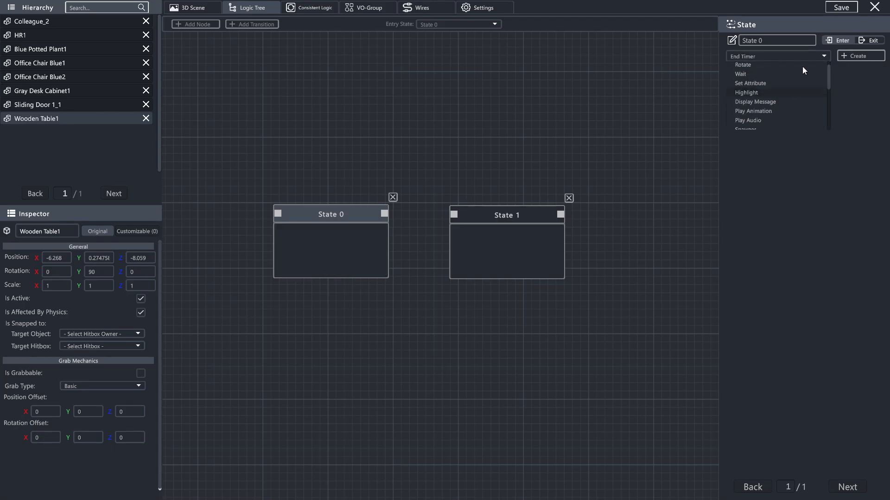
{"action": "scroll", "coordinate": [802, 66], "scroll_direction": "down", "scroll_amount": 3}
{"action": "scroll", "coordinate": [793, 97], "scroll_direction": "down", "scroll_amount": 3}
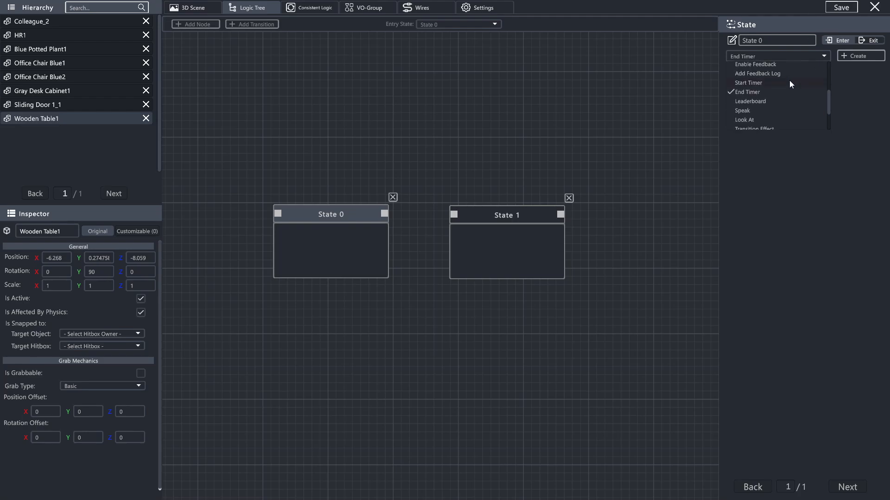
{"action": "left_click", "coordinate": [750, 98]}
{"action": "left_click", "coordinate": [865, 56]}
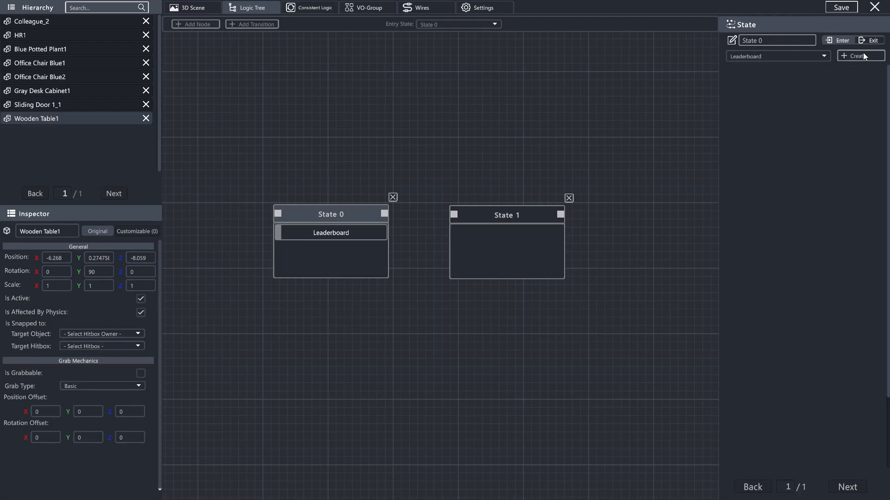
- Add a Speak action to State 0 after the Leaderboard action
{"action": "left_click", "coordinate": [813, 59]}
{"action": "scroll", "coordinate": [788, 67], "scroll_direction": "down", "scroll_amount": 5}
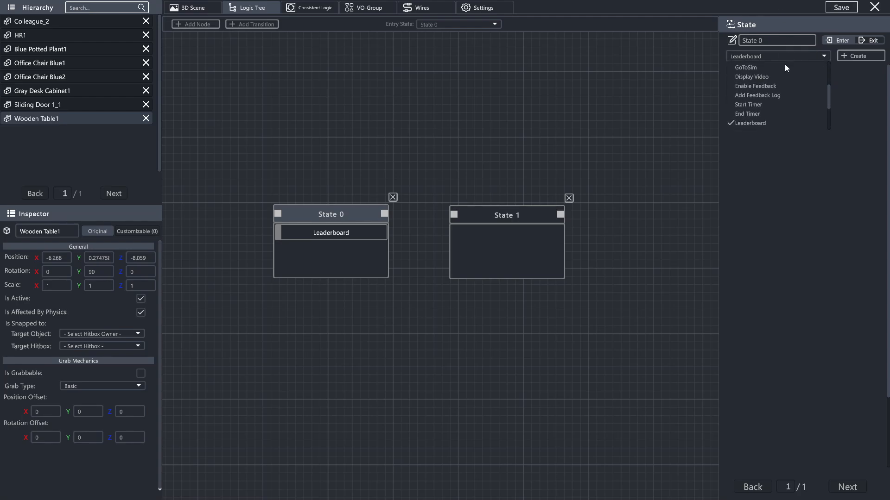
{"action": "scroll", "coordinate": [786, 63], "scroll_direction": "down", "scroll_amount": 3}
{"action": "left_click", "coordinate": [757, 93]}
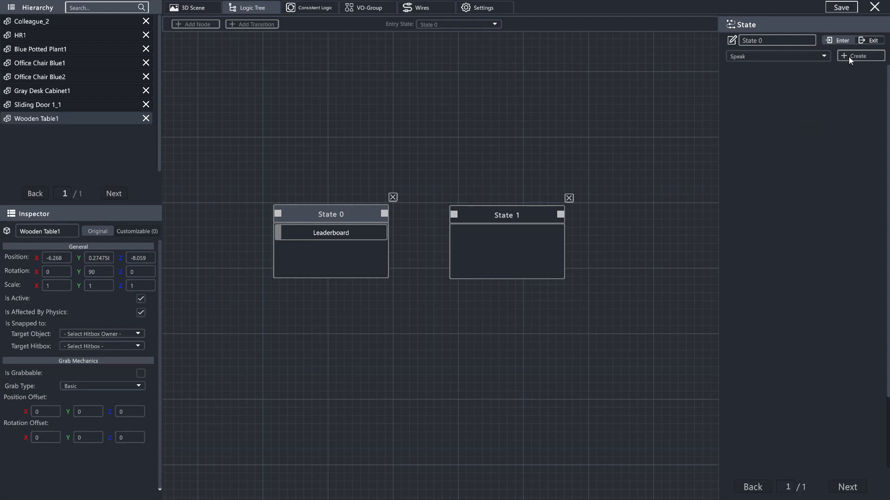
{"action": "left_click", "coordinate": [849, 57]}
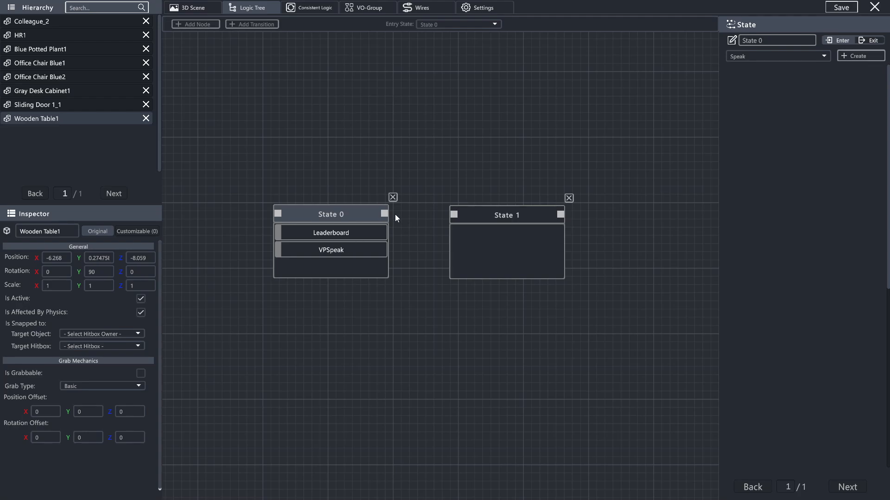
- Add a Speak action to State 1 with Colleague_2 as the virtual person and Justin as the voice
{"action": "double_click", "coordinate": [485, 214]}
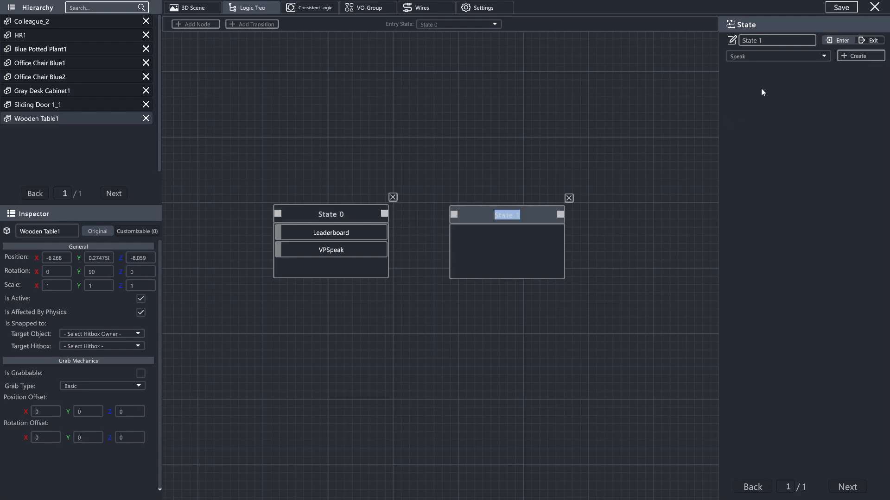
{"action": "left_click", "coordinate": [877, 58]}
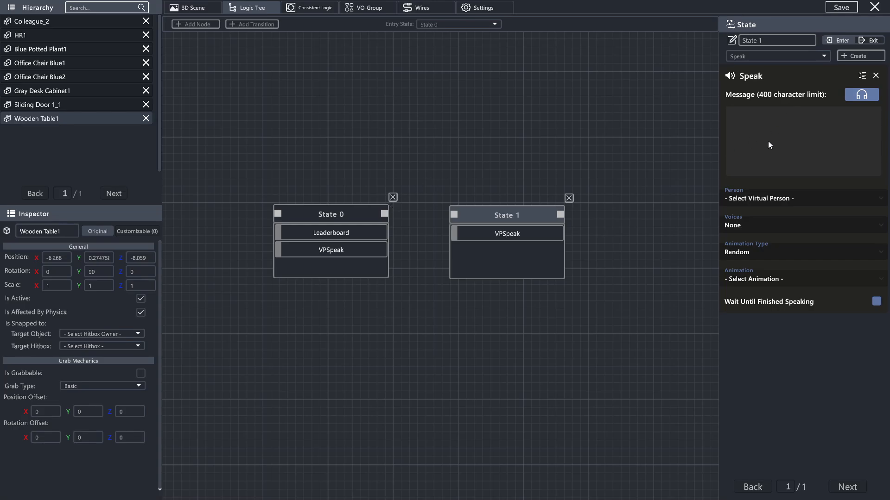
{"action": "left_click", "coordinate": [766, 199]}
{"action": "left_click", "coordinate": [756, 223]}
{"action": "left_click", "coordinate": [758, 226]}
{"action": "mouse_move", "coordinate": [772, 287]}
{"action": "left_mouse_down"}
{"action": "mouse_move", "coordinate": [779, 190]}
{"action": "mouse_move", "coordinate": [774, 291]}
{"action": "left_mouse_up"}
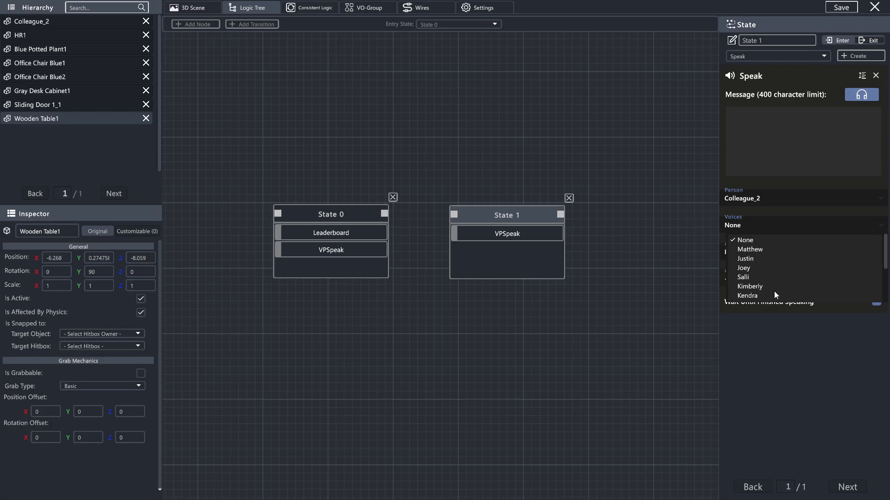
{"action": "left_click", "coordinate": [752, 258]}
- Enter "Hi there" as the Speak message in State 1 and set its animation type to Selected with StandingATalk1
{"action": "left_click", "coordinate": [786, 148]}
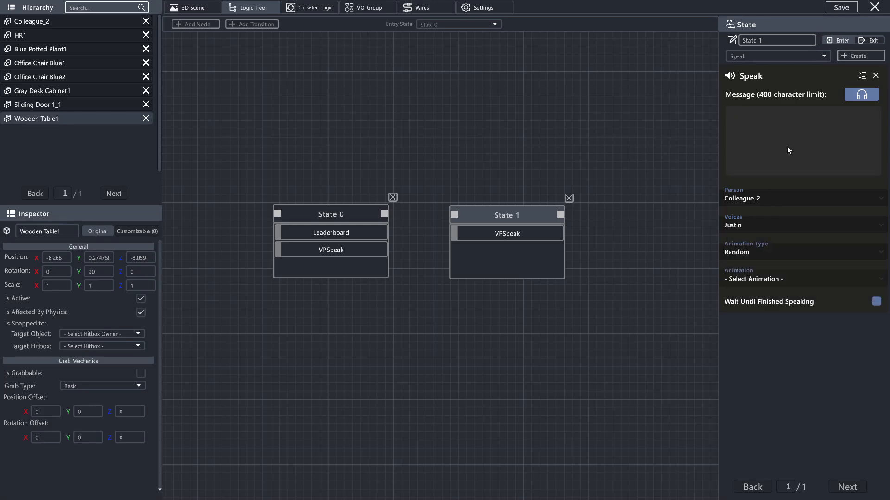
{"action": "type", "text": "Hi there"}
{"action": "left_click", "coordinate": [773, 252]}
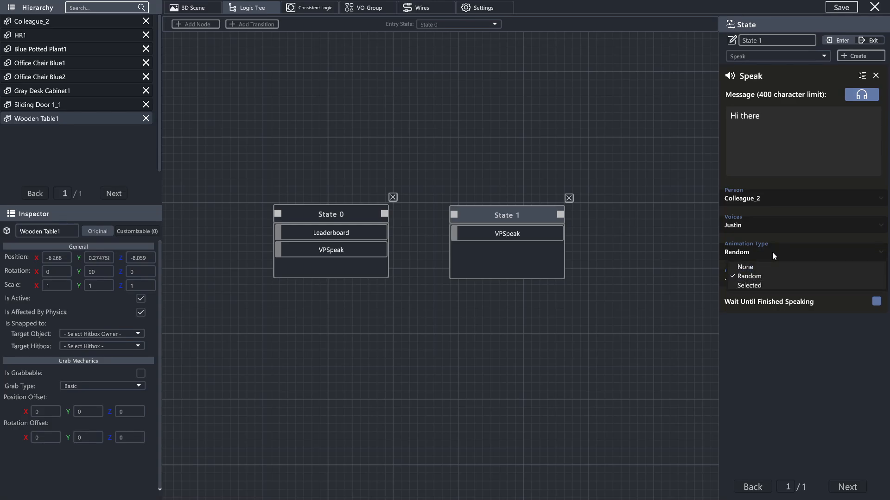
{"action": "left_click", "coordinate": [754, 285]}
{"action": "left_click", "coordinate": [755, 280]}
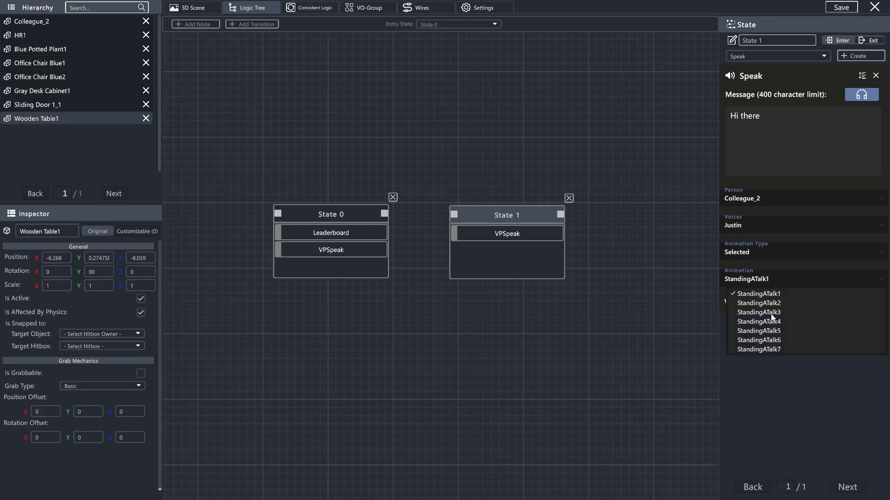
{"action": "left_click", "coordinate": [777, 265]}
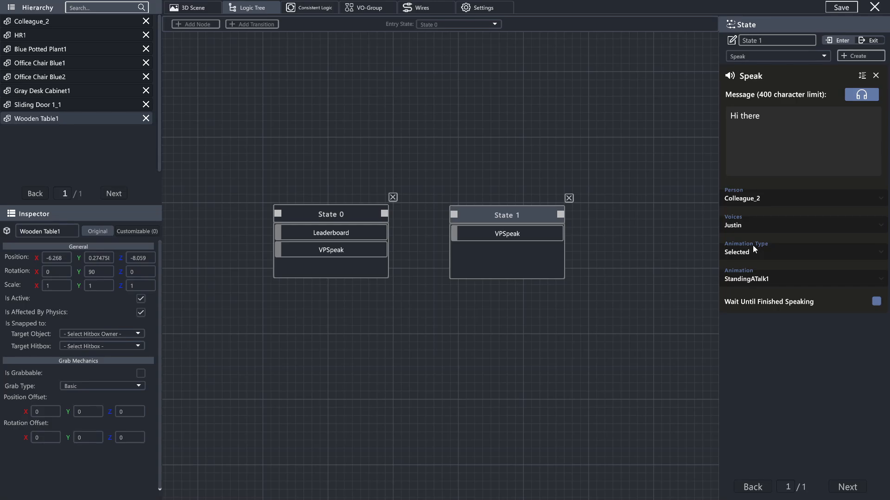
- Set the Speak action's animation type to Random and enable Wait Until Finished Speaking
{"action": "left_click", "coordinate": [750, 252]}
{"action": "left_click", "coordinate": [753, 276]}
{"action": "left_click", "coordinate": [752, 252]}
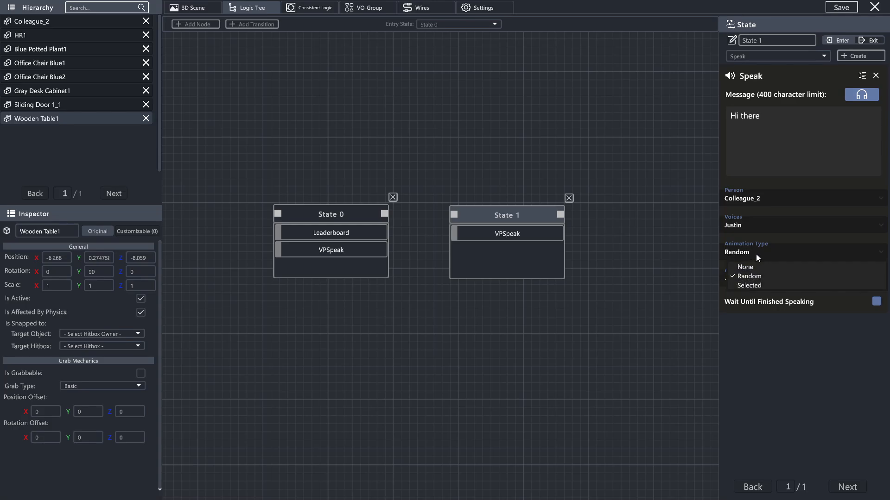
{"action": "left_click", "coordinate": [826, 313]}
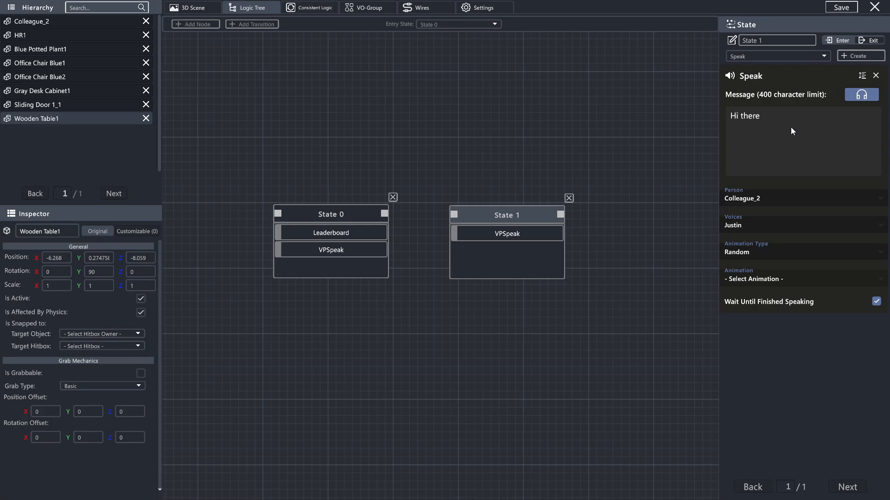
- Add a Look At action to State 1 and remove the Speak action from that state
{"action": "left_click", "coordinate": [787, 57]}
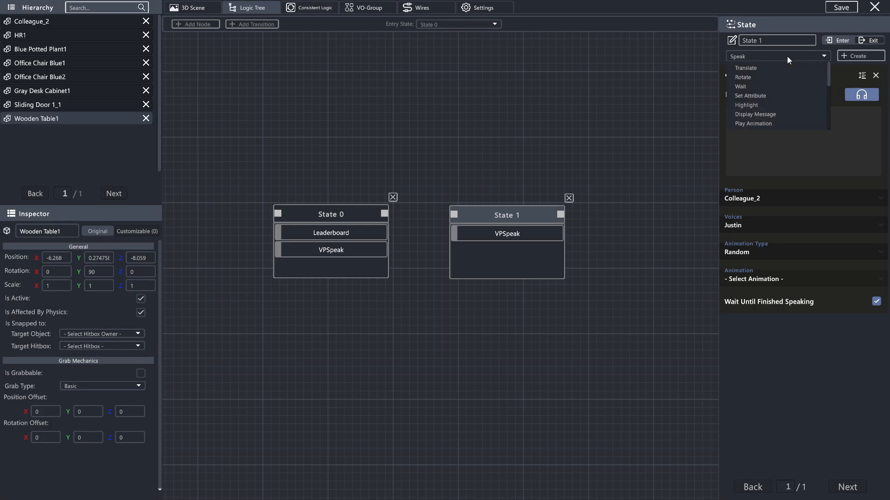
{"action": "scroll", "coordinate": [757, 101], "scroll_direction": "down", "scroll_amount": 2}
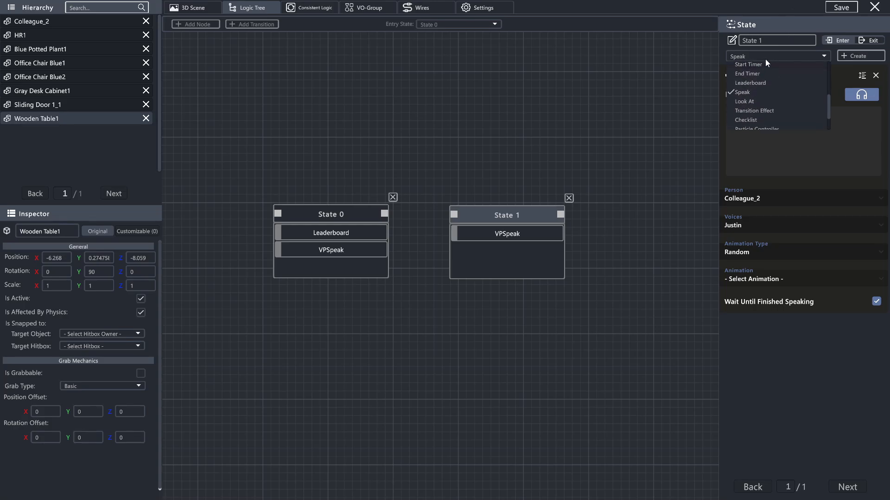
{"action": "left_click", "coordinate": [752, 88]}
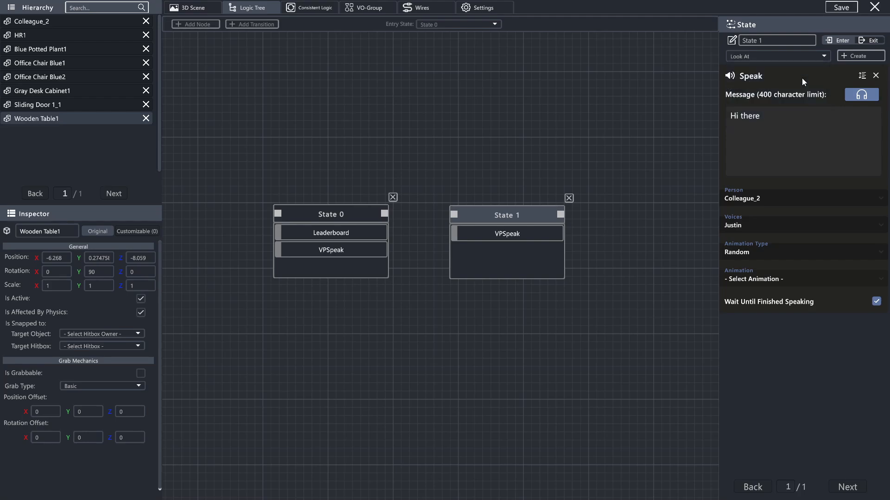
{"action": "left_click", "coordinate": [852, 55]}
{"action": "left_click", "coordinate": [875, 76]}
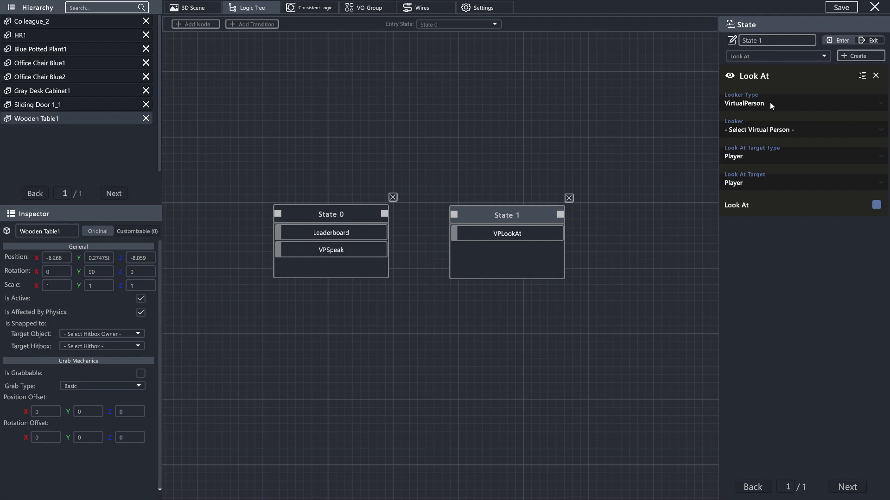
- Set Colleague_2 as the Look At action's looker with Player as the target type
{"action": "left_click", "coordinate": [769, 124]}
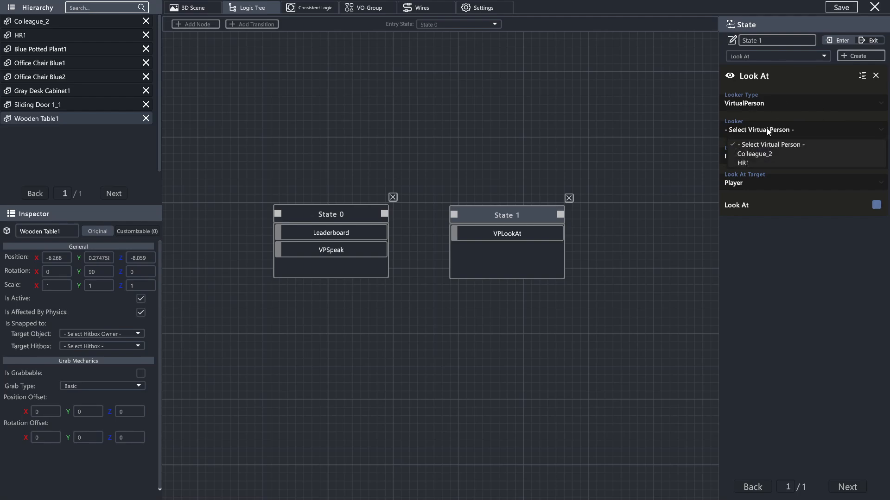
{"action": "left_click", "coordinate": [750, 154]}
{"action": "left_click", "coordinate": [750, 154]}
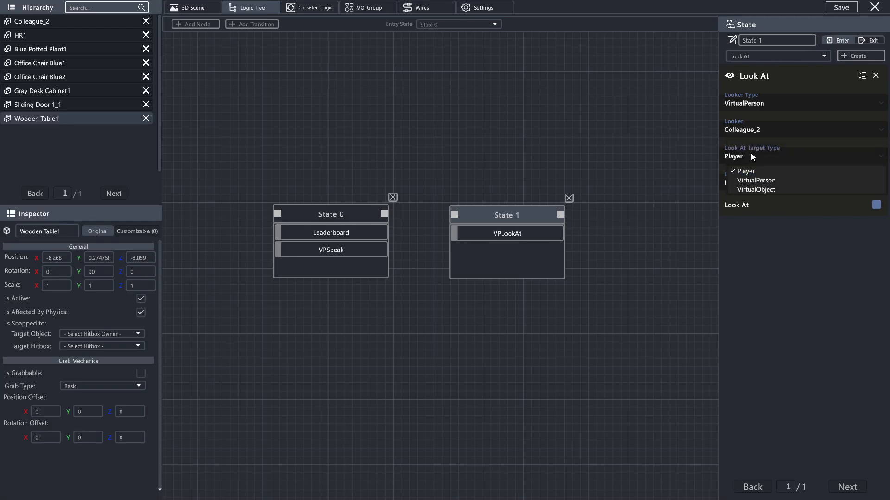
{"action": "left_click", "coordinate": [761, 172]}
{"action": "left_click", "coordinate": [760, 178]}
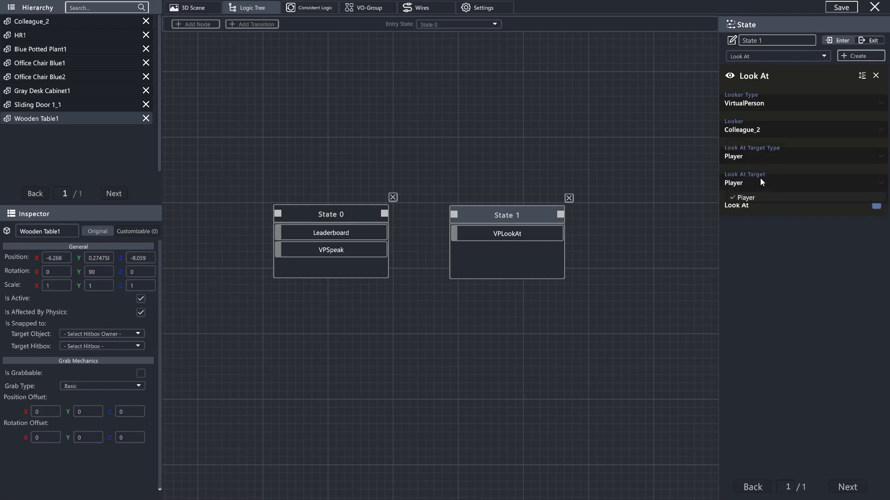
- Try the virtual person HR1 as the Look At target and remove the Look At action from State 1
{"action": "left_click", "coordinate": [756, 161]}
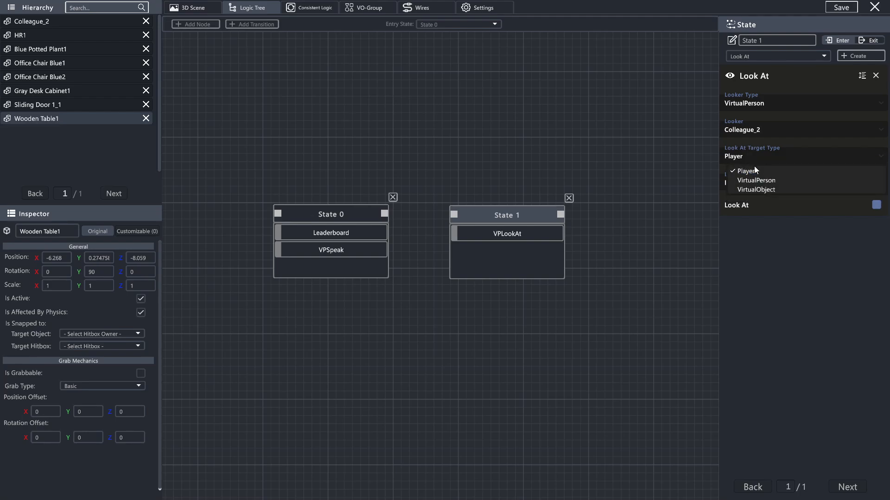
{"action": "left_click", "coordinate": [760, 181]}
{"action": "left_click", "coordinate": [760, 182]}
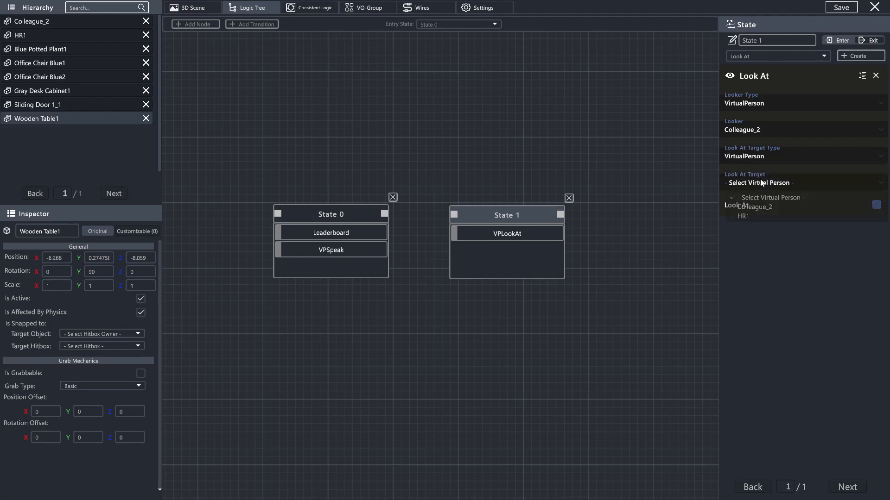
{"action": "left_click", "coordinate": [758, 214]}
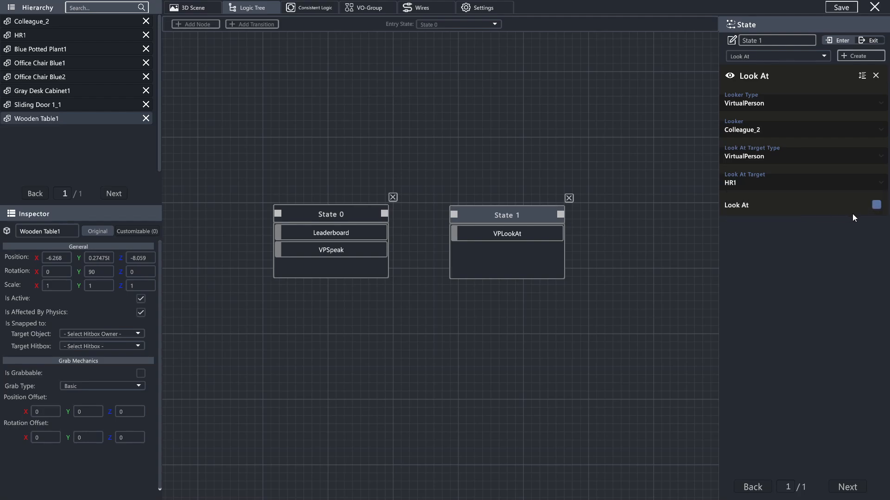
{"action": "left_click", "coordinate": [875, 205]}
{"action": "left_click", "coordinate": [875, 205]}
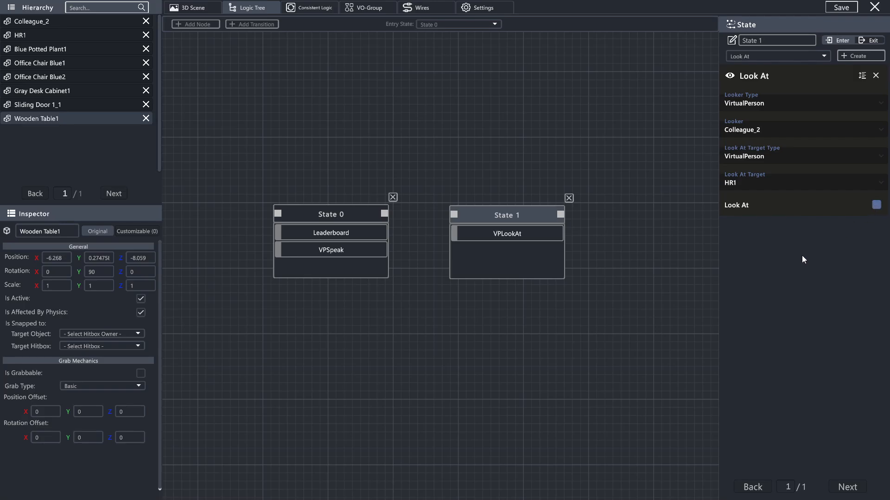
{"action": "left_click", "coordinate": [875, 75]}
- Try out a Transition Effect action in State 1, including its effect choices, and remove it
{"action": "left_click", "coordinate": [769, 54]}
{"action": "scroll", "coordinate": [771, 74], "scroll_direction": "down", "scroll_amount": 2}
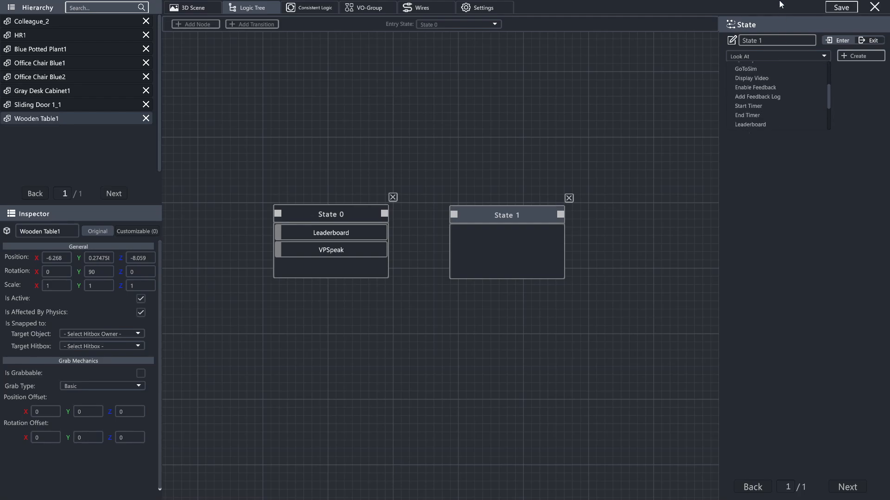
{"action": "scroll", "coordinate": [777, 73], "scroll_direction": "down", "scroll_amount": 3}
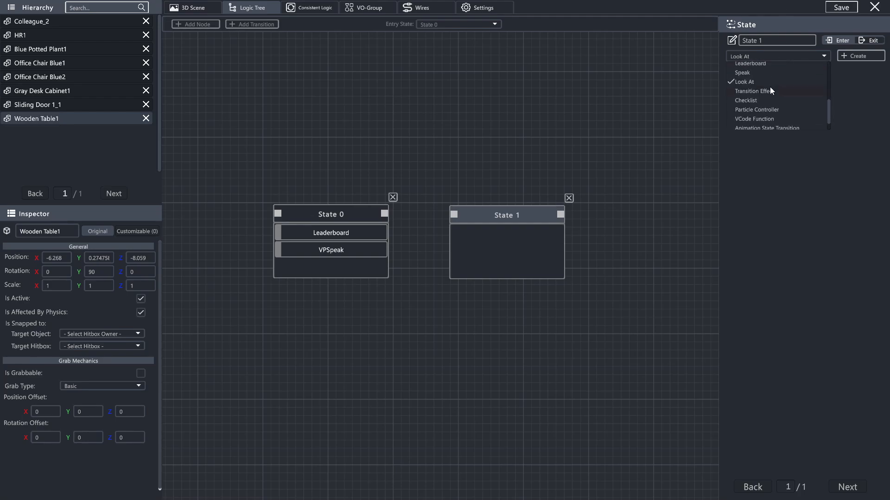
{"action": "left_click", "coordinate": [770, 91]}
{"action": "left_click", "coordinate": [856, 57]}
{"action": "left_click", "coordinate": [786, 105]}
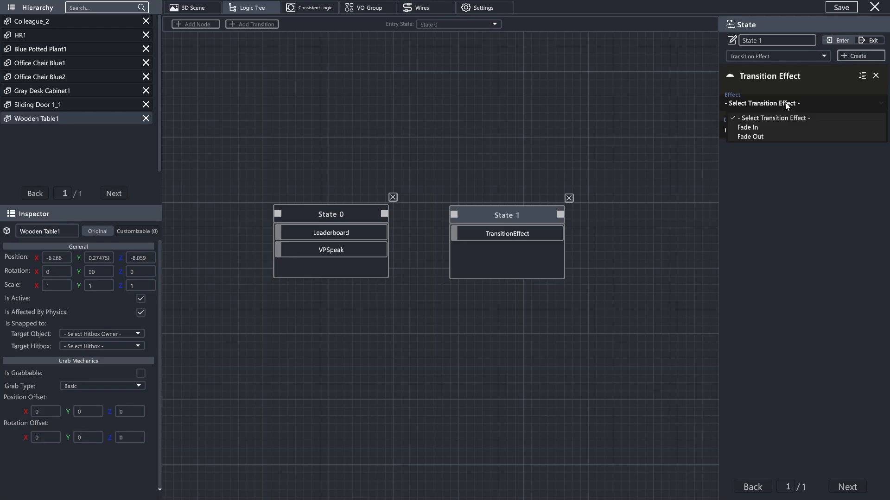
{"action": "left_click", "coordinate": [786, 104]}
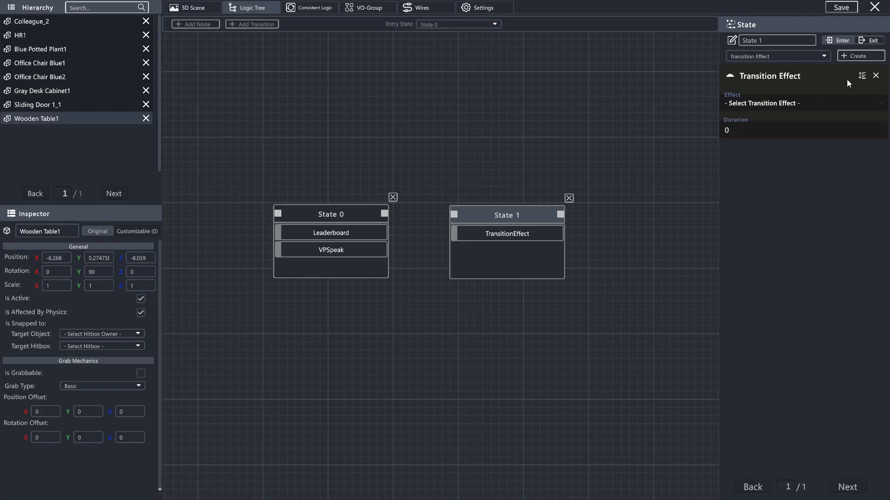
{"action": "left_click", "coordinate": [876, 76]}
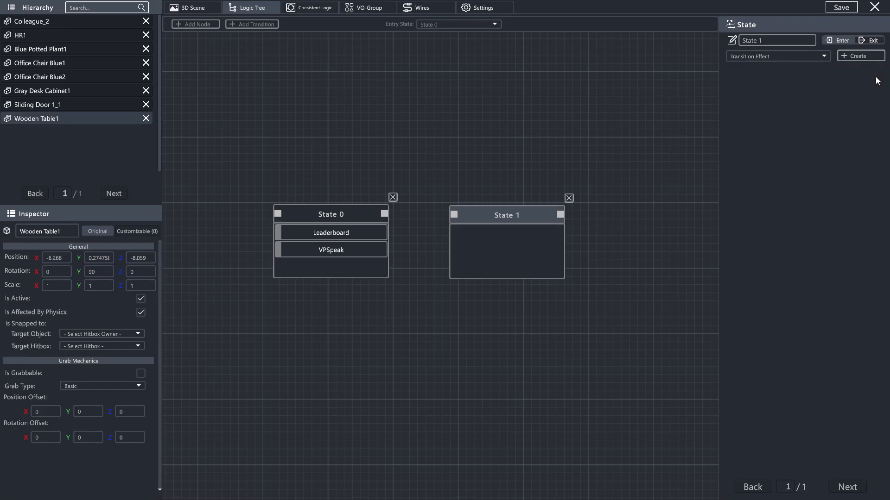
- Add a Checklist action to State 1
{"action": "left_click", "coordinate": [805, 52]}
{"action": "scroll", "coordinate": [790, 106], "scroll_direction": "down", "scroll_amount": 5}
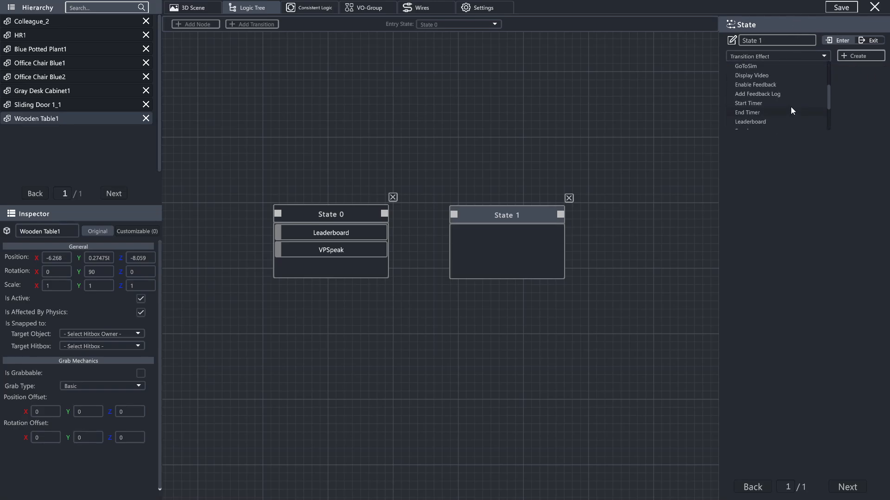
{"action": "left_click", "coordinate": [746, 79]}
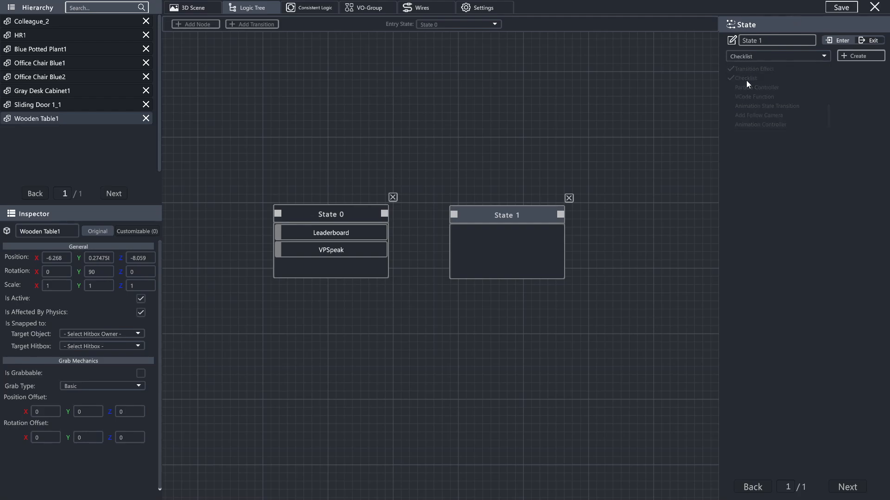
{"action": "left_click", "coordinate": [758, 54]}
{"action": "scroll", "coordinate": [757, 93], "scroll_direction": "down", "scroll_amount": 3}
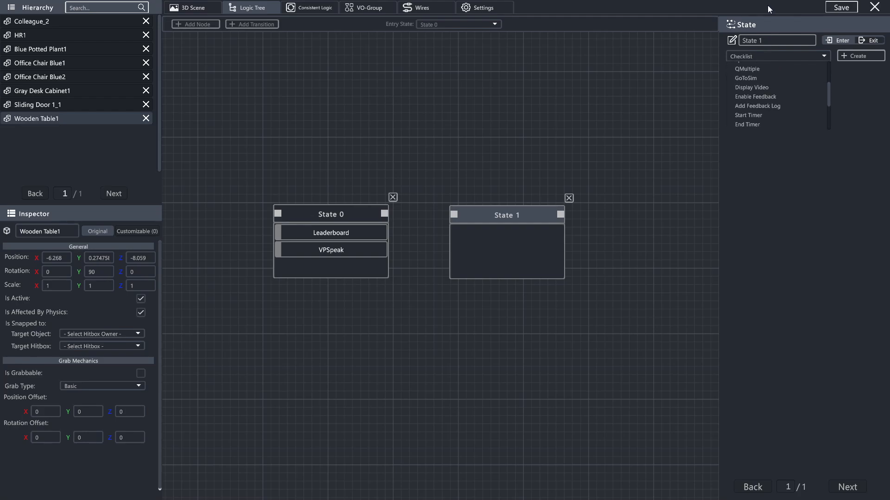
{"action": "left_click", "coordinate": [864, 55]}
{"action": "left_click", "coordinate": [866, 56]}
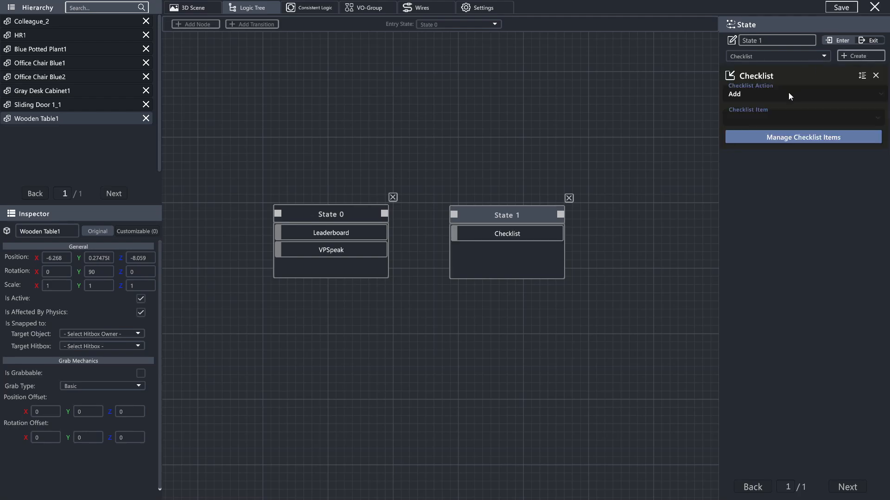
- Look through the Checklist action's available action types and remove the Checklist from State 1
{"action": "left_click", "coordinate": [763, 93]}
{"action": "left_click", "coordinate": [763, 101]}
{"action": "left_click", "coordinate": [774, 93]}
{"action": "left_click", "coordinate": [760, 91]}
{"action": "left_click", "coordinate": [876, 76]}
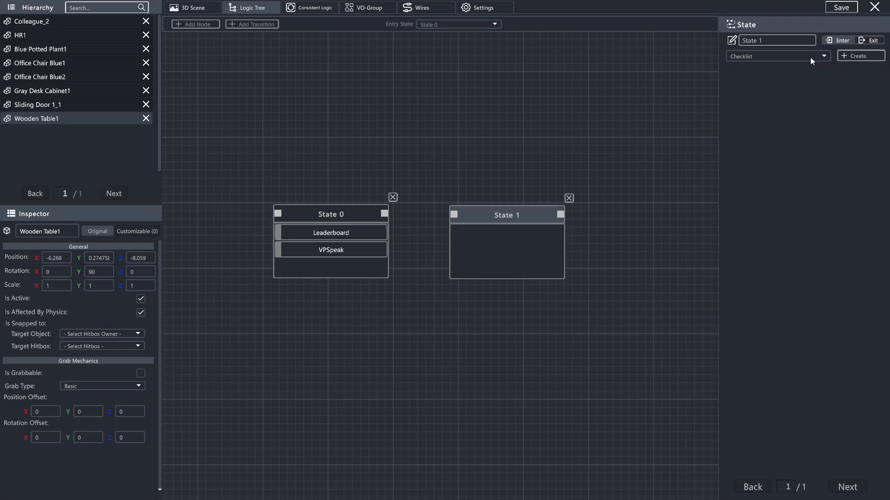
- Add a Particle Controller action to State 1 with Virtual Object as the entity type
{"action": "left_click", "coordinate": [809, 56]}
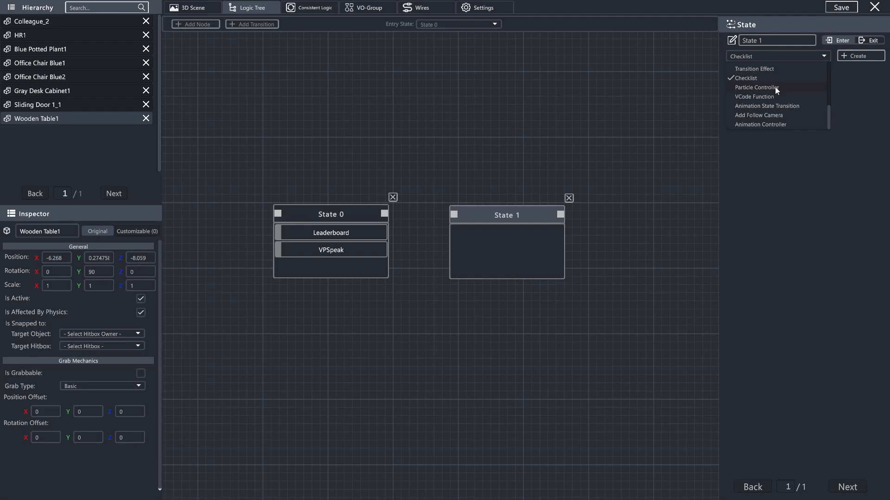
{"action": "left_click", "coordinate": [775, 88]}
{"action": "left_click", "coordinate": [852, 57]}
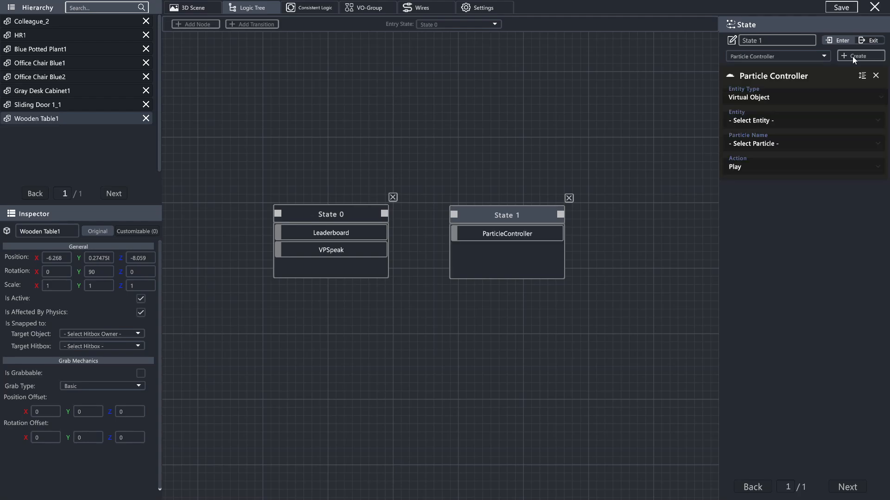
{"action": "left_click", "coordinate": [759, 100]}
{"action": "left_click", "coordinate": [749, 113]}
- Search the 3D scene's virtual object assets for "Particle" and place Particle Chips Flying in the room near the wooden table
{"action": "left_click", "coordinate": [207, 8]}
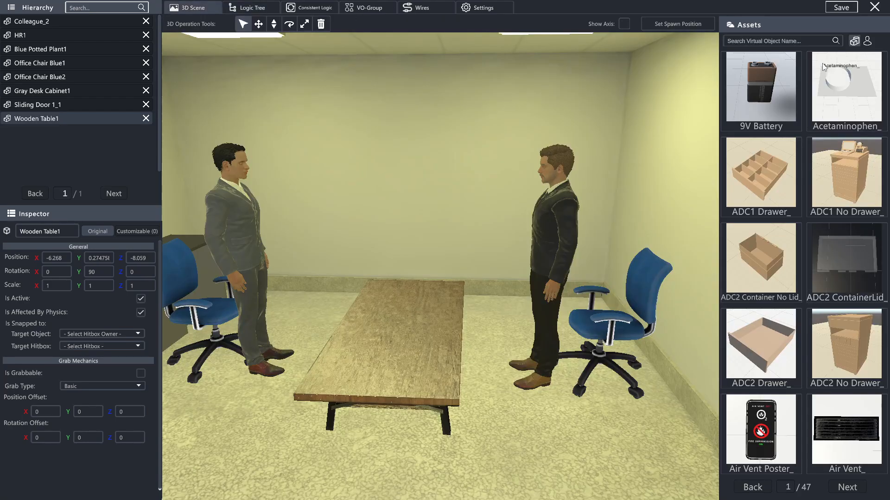
{"action": "left_click", "coordinate": [788, 41]}
{"action": "type", "text": "Particle"}
{"action": "left_click_drag", "start_coordinate": [762, 88], "coordinate": [423, 308]}
{"action": "scroll", "coordinate": [462, 365], "scroll_direction": "down", "scroll_amount": 5}
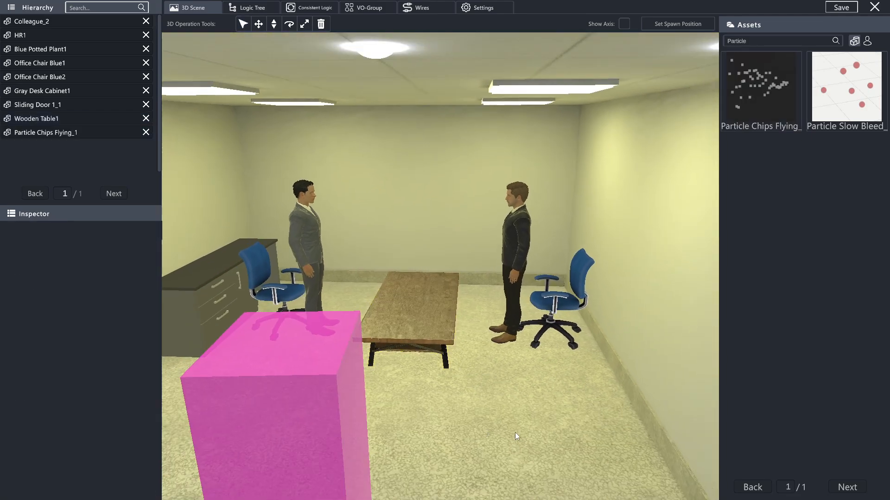
{"action": "left_click", "coordinate": [515, 433]}
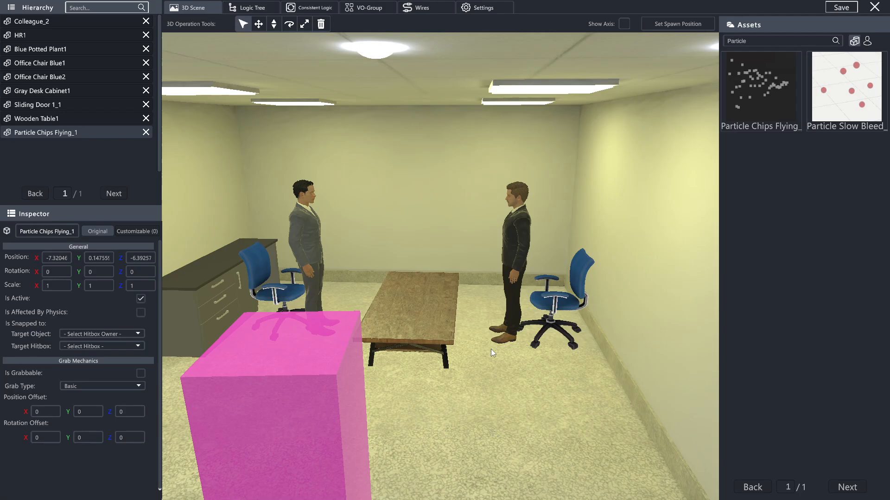
- Return to the logic tree and view the entities available to State 1's Particle Controller action
{"action": "left_click", "coordinate": [257, 8]}
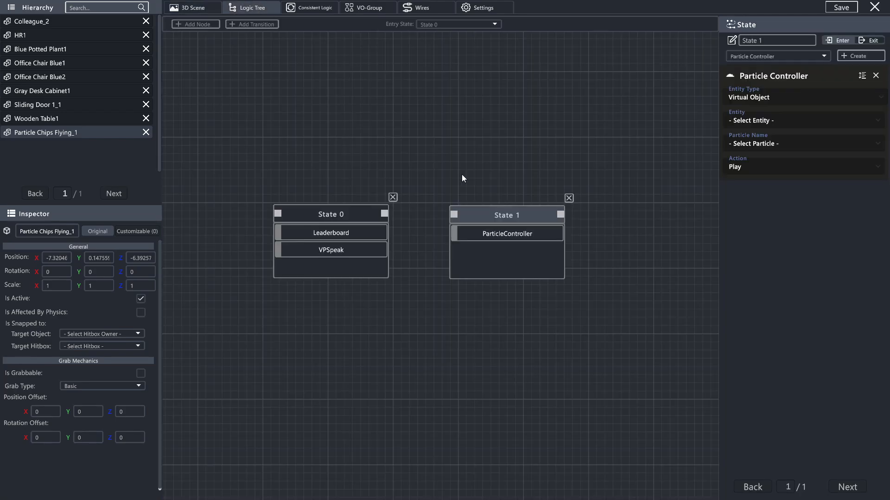
{"action": "left_click", "coordinate": [777, 115]}
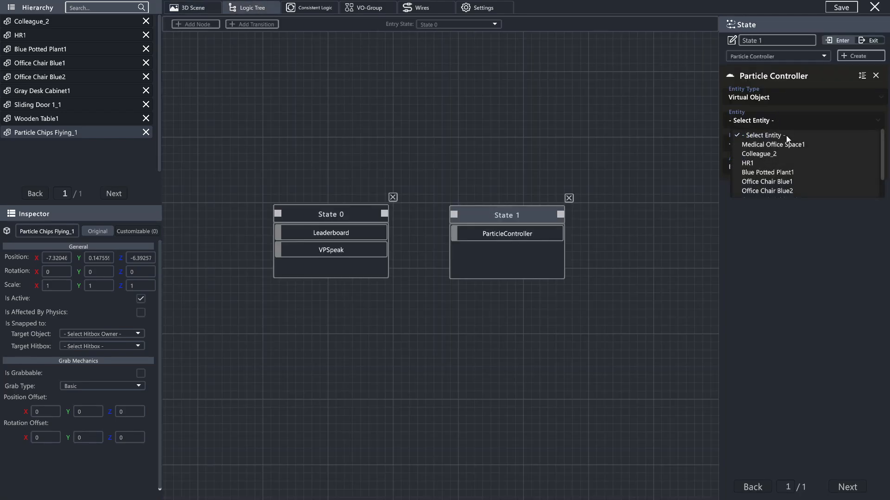
{"action": "left_click", "coordinate": [811, 291]}
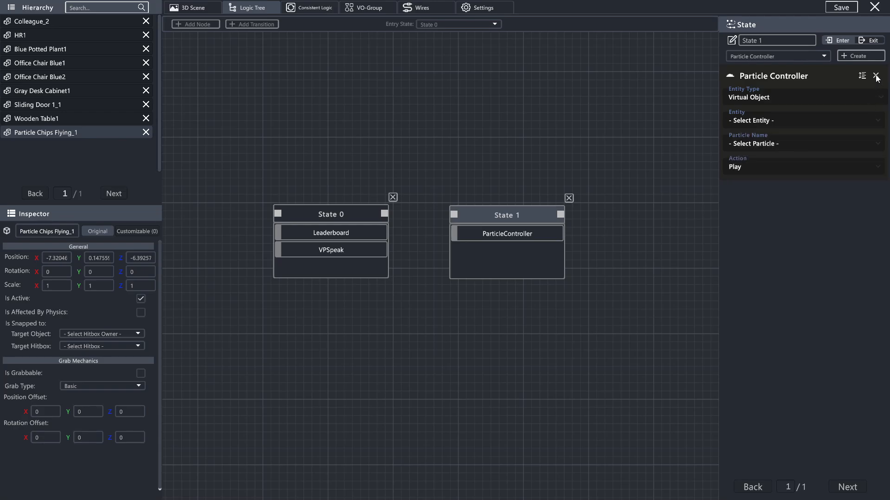
- Set the Particle Controller's entity to Particle Chips Flying_1 and its particle name to All Particles
{"action": "left_click", "coordinate": [791, 128]}
{"action": "scroll", "coordinate": [778, 195], "scroll_direction": "down", "scroll_amount": 2}
{"action": "left_click", "coordinate": [782, 192]}
{"action": "left_click", "coordinate": [776, 144]}
{"action": "left_click", "coordinate": [777, 168]}
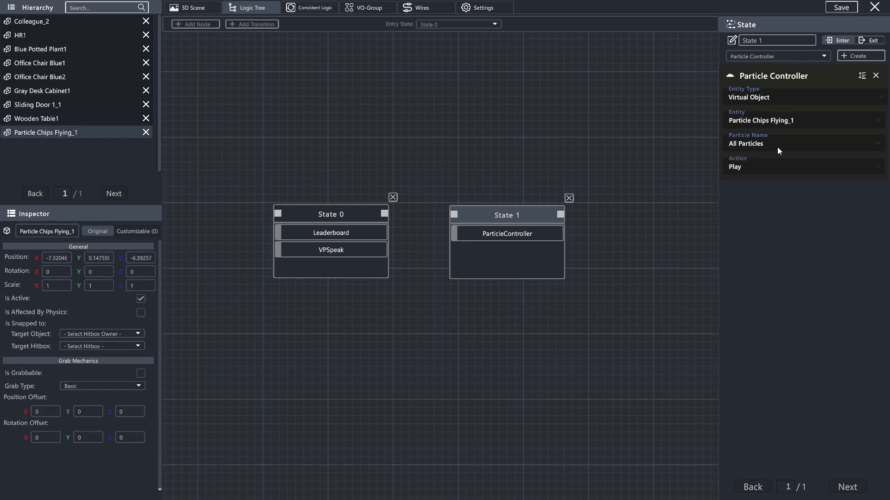
- Change the Particle Controller's particle name to ParticleEffect and view the actions it can perform
{"action": "left_click", "coordinate": [768, 167]}
{"action": "left_click", "coordinate": [769, 167]}
{"action": "left_click", "coordinate": [766, 145]}
{"action": "left_click", "coordinate": [760, 177]}
{"action": "left_click", "coordinate": [763, 170]}
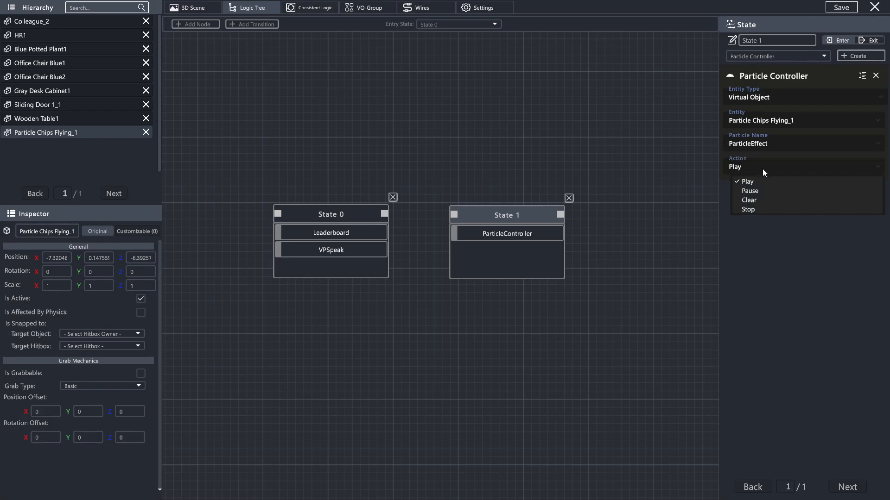
{"action": "left_click", "coordinate": [766, 166]}
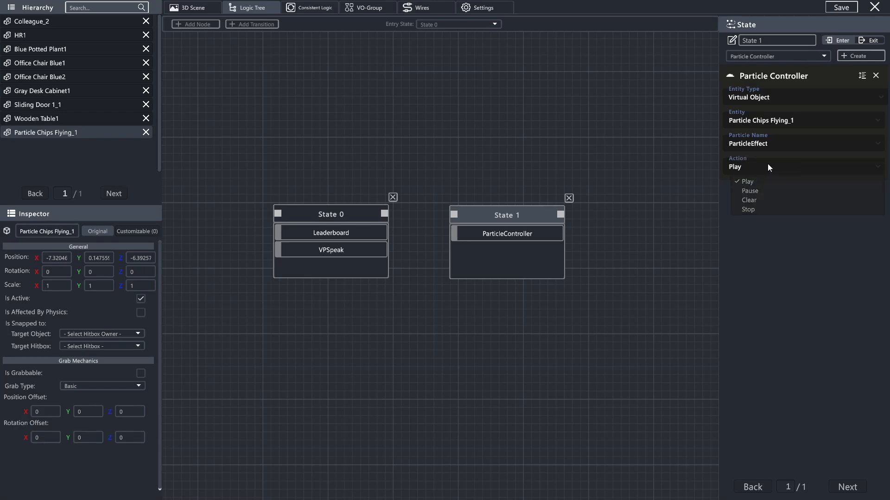
- Remove the Particle Controller from State 1 and delete the Particle Chips Flying_1 object from the scene
{"action": "left_click", "coordinate": [876, 76]}
{"action": "left_click", "coordinate": [146, 133]}
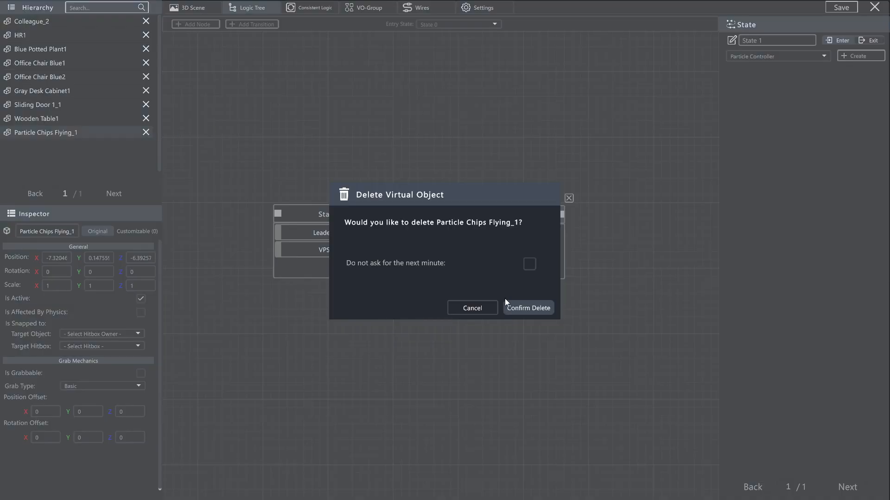
{"action": "left_click", "coordinate": [524, 307]}
- Add a VCode Function action to State 1 with Colleague_2 as the entity, and remove it after checking its functions
{"action": "left_click", "coordinate": [790, 42]}
{"action": "left_click", "coordinate": [787, 42]}
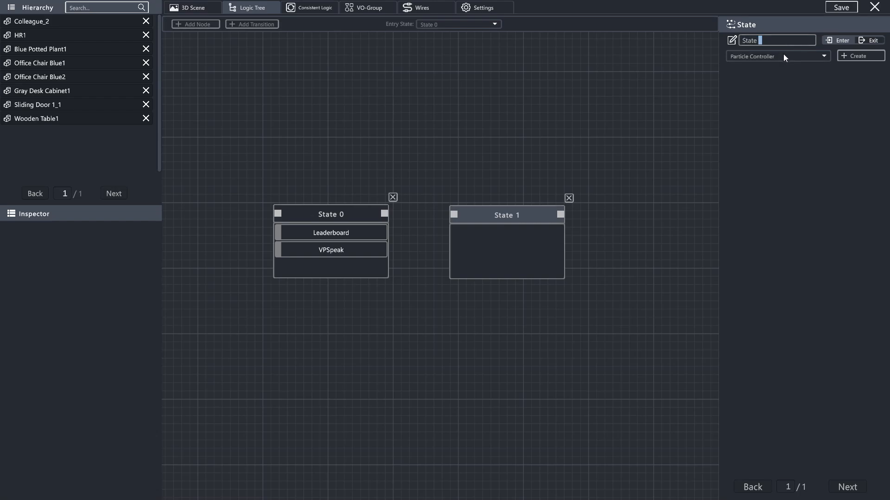
{"action": "left_click", "coordinate": [783, 58]}
{"action": "scroll", "coordinate": [774, 107], "scroll_direction": "down", "scroll_amount": 3}
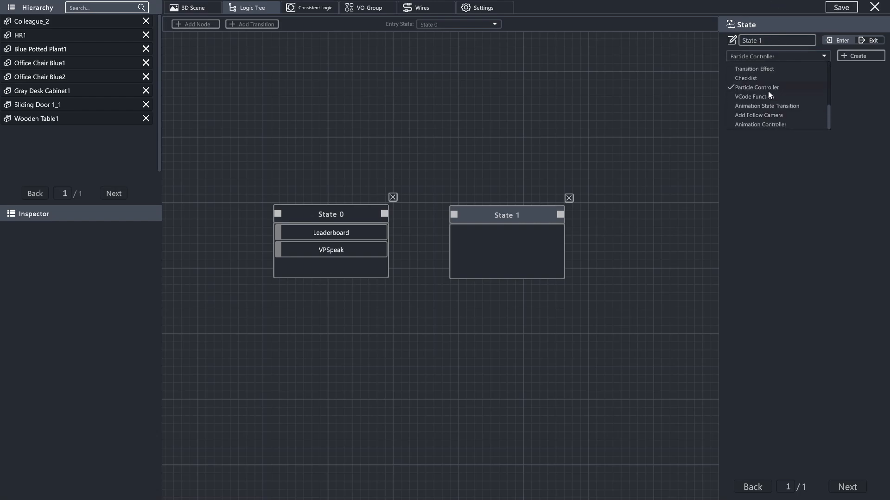
{"action": "left_click", "coordinate": [769, 97]}
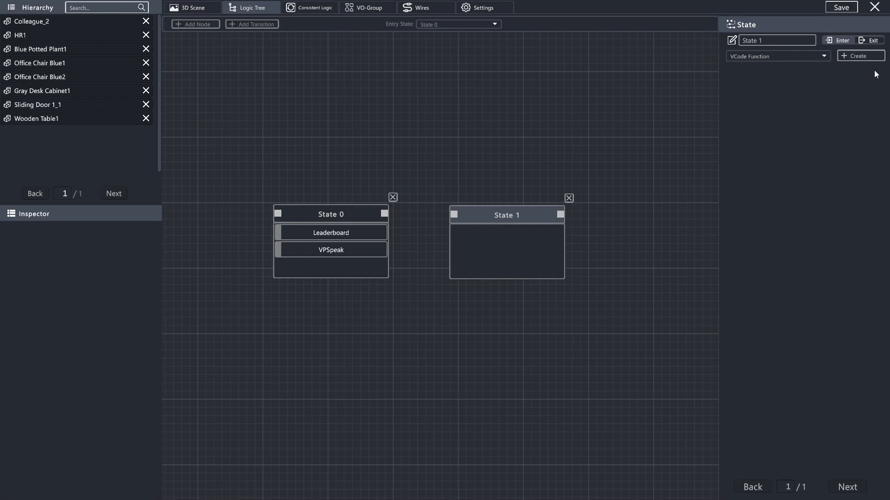
{"action": "left_click", "coordinate": [850, 55]}
{"action": "left_click", "coordinate": [783, 98]}
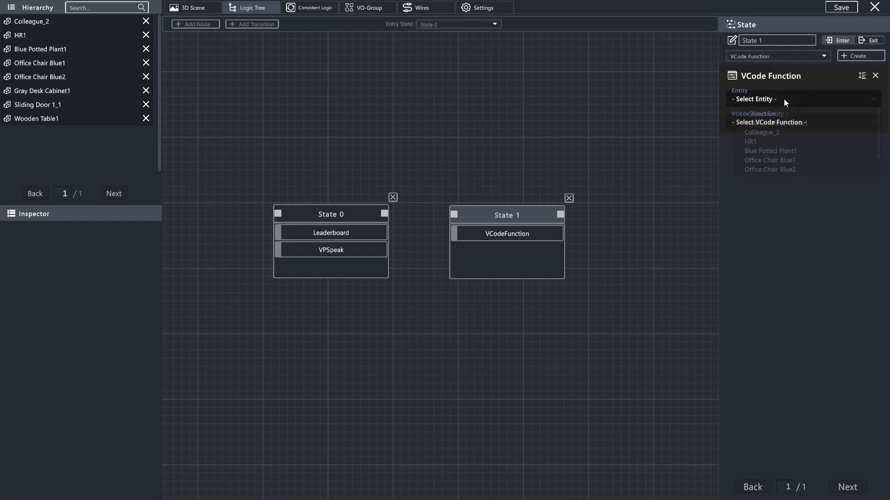
{"action": "left_click", "coordinate": [763, 132]}
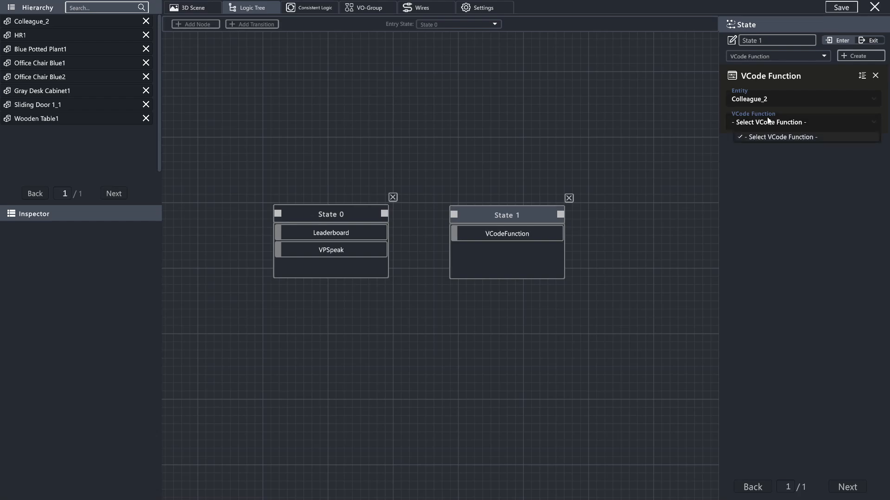
{"action": "left_click", "coordinate": [790, 209]}
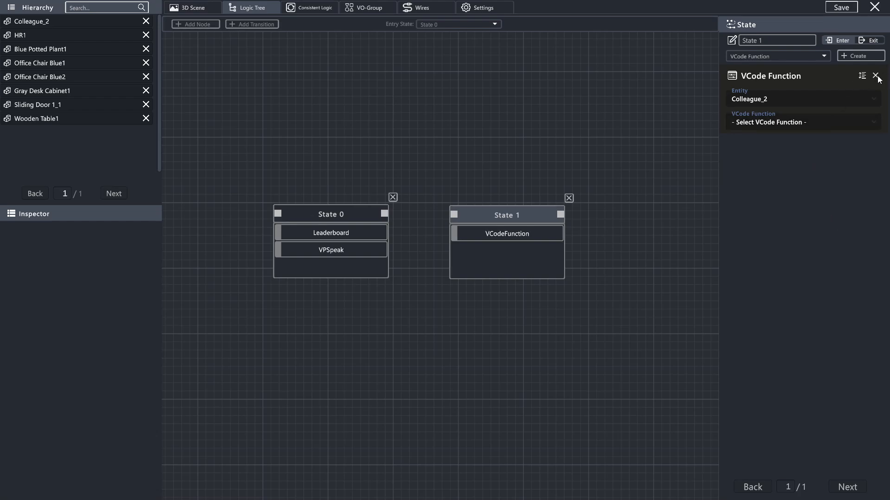
- Add an Animation State Transition action to State 1 with Colleague_2 as the virtual person
{"action": "left_click", "coordinate": [796, 58]}
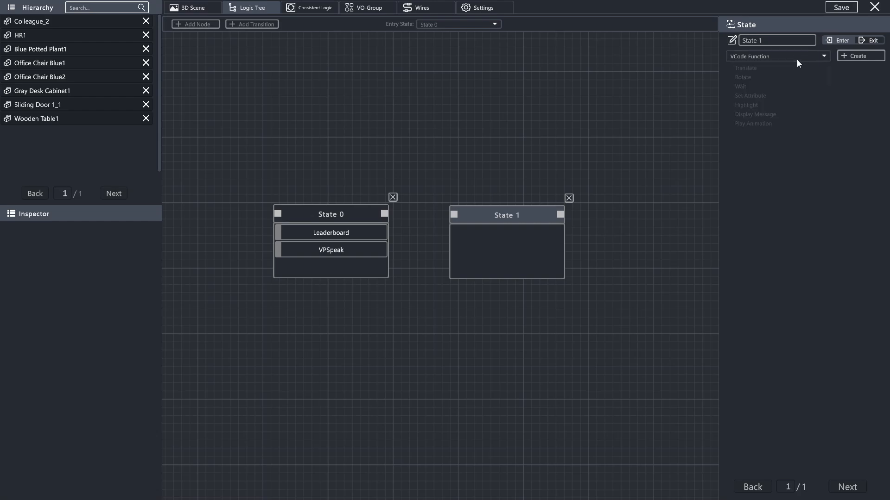
{"action": "scroll", "coordinate": [793, 65], "scroll_direction": "down", "scroll_amount": 3}
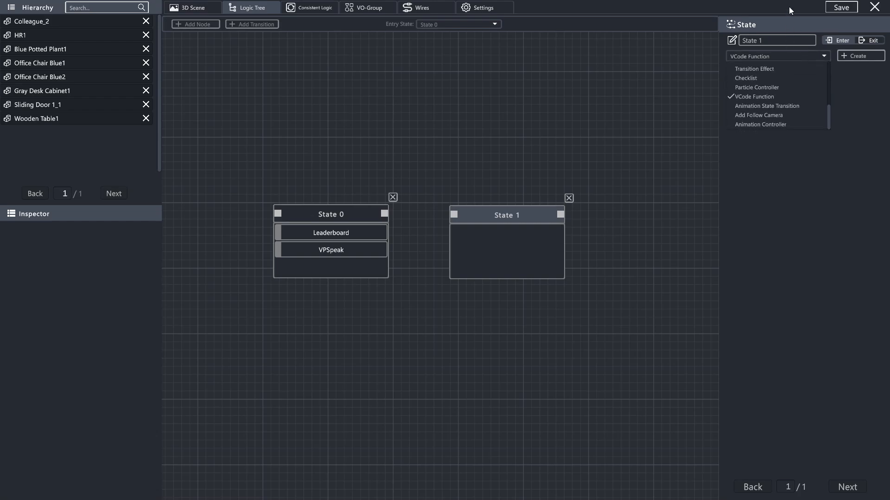
{"action": "left_click", "coordinate": [780, 107]}
{"action": "left_click", "coordinate": [844, 57]}
{"action": "left_click", "coordinate": [801, 100]}
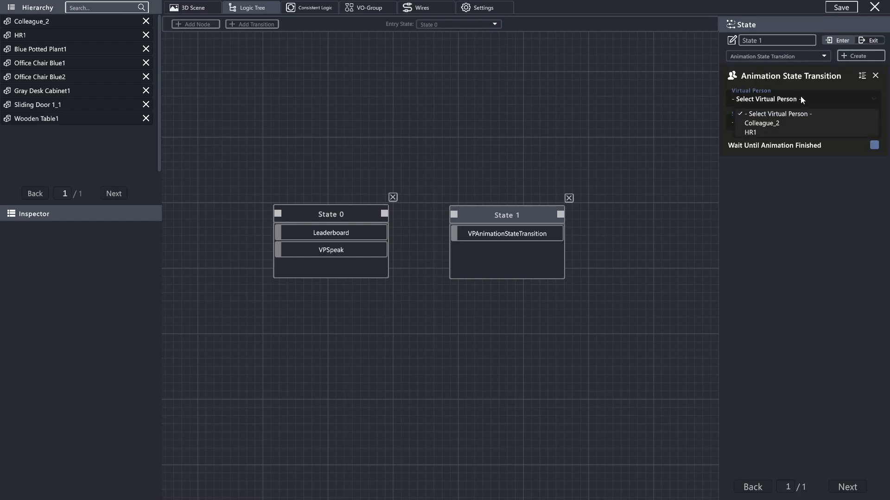
{"action": "left_click", "coordinate": [767, 123]}
- Look through the state transitions available for Colleague_2 and remove the Animation State Transition action from State 1
{"action": "left_click", "coordinate": [774, 123]}
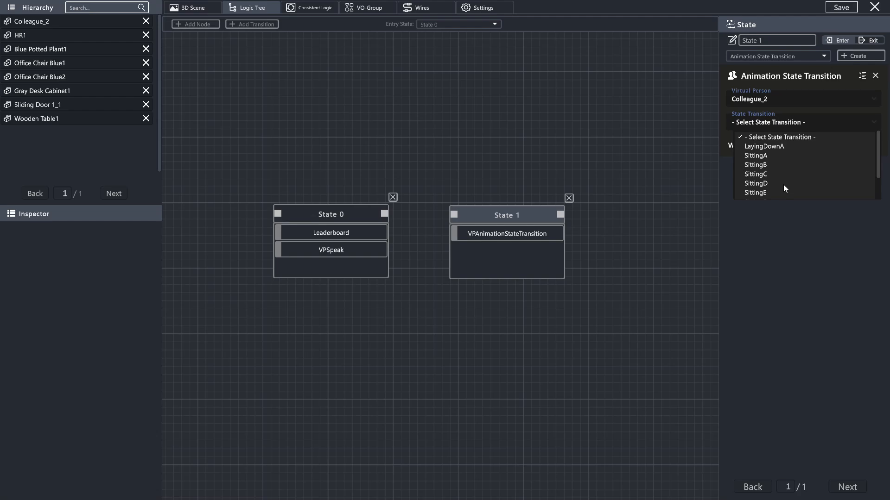
{"action": "left_click_drag", "start_coordinate": [783, 185], "coordinate": [790, 225]}
{"action": "left_click", "coordinate": [784, 244]}
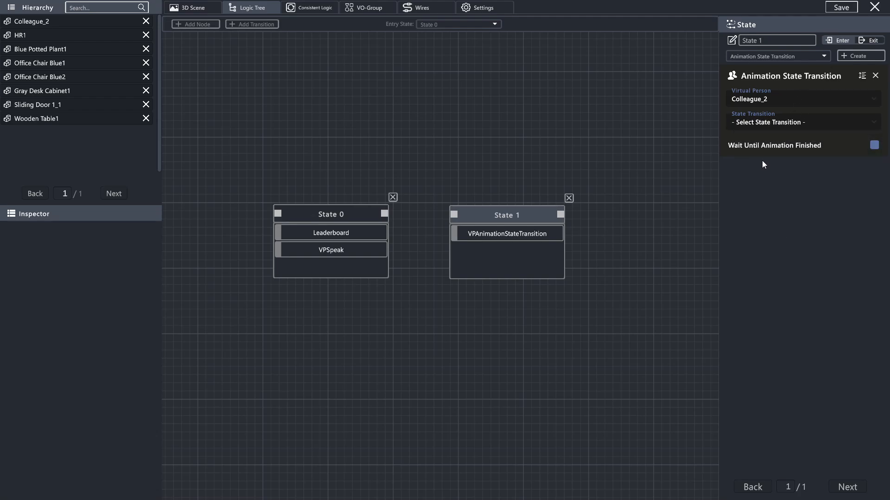
{"action": "left_click", "coordinate": [814, 119]}
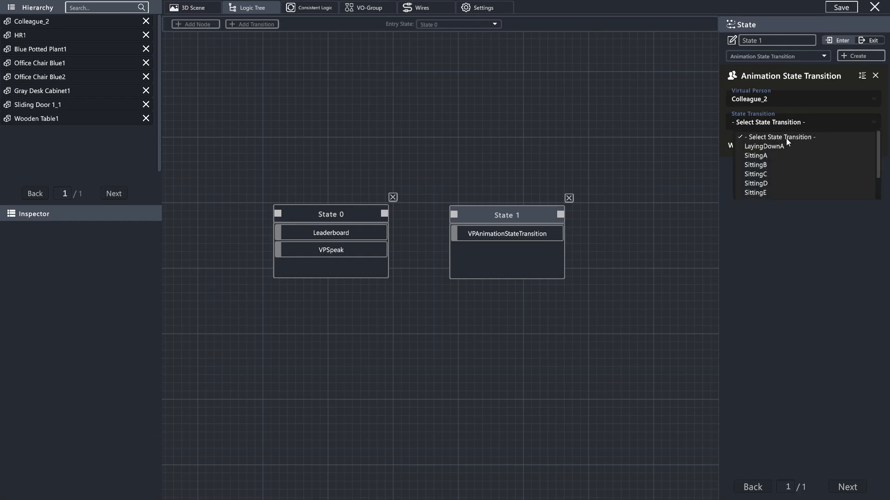
{"action": "scroll", "coordinate": [787, 175], "scroll_direction": "down", "scroll_amount": 3}
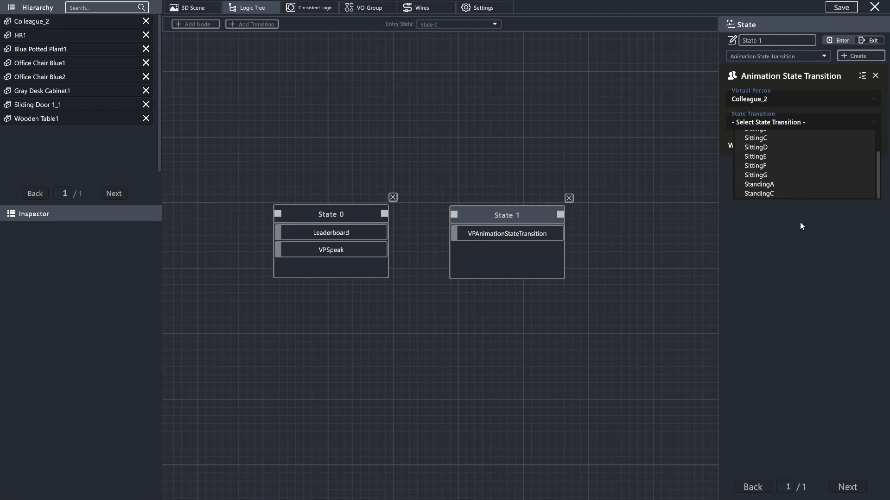
{"action": "scroll", "coordinate": [798, 171], "scroll_direction": "up", "scroll_amount": 3}
{"action": "left_click", "coordinate": [843, 126]}
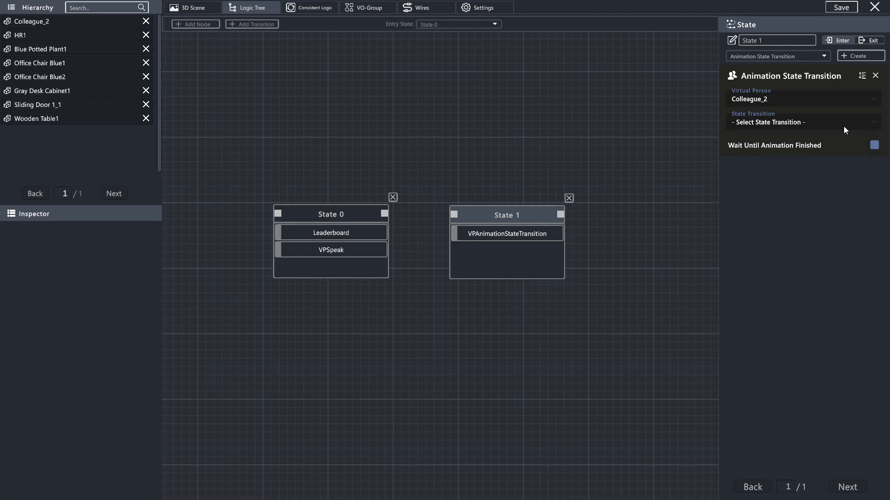
{"action": "left_click", "coordinate": [876, 76]}
- Add an Add Follow Camera action to State 1 with HR1 as the tracking target
{"action": "left_click", "coordinate": [803, 58]}
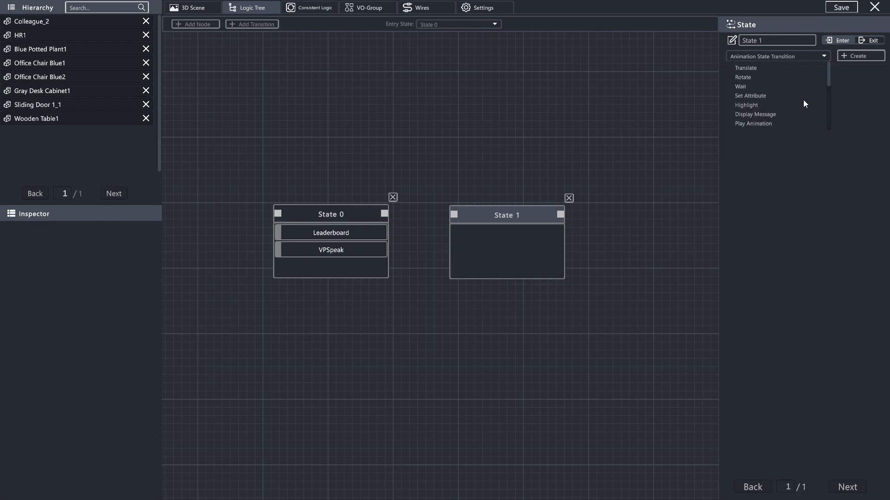
{"action": "scroll", "coordinate": [807, 80], "scroll_direction": "down", "scroll_amount": 5}
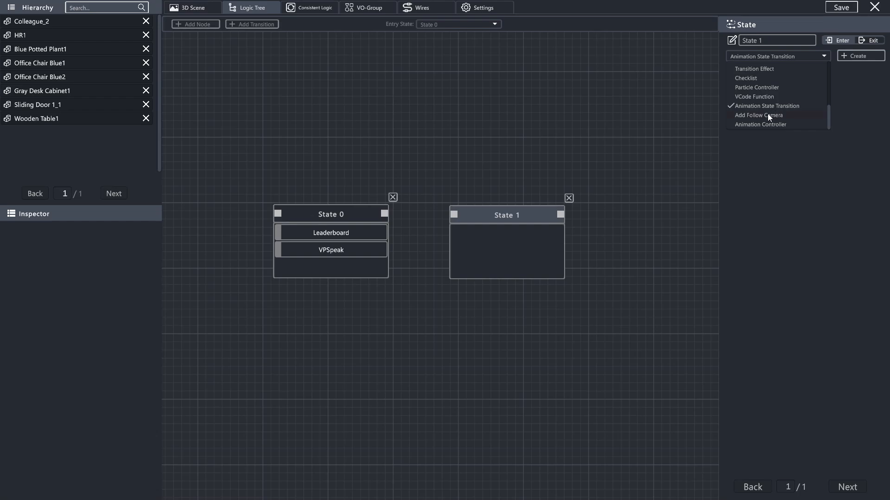
{"action": "left_click", "coordinate": [767, 113]}
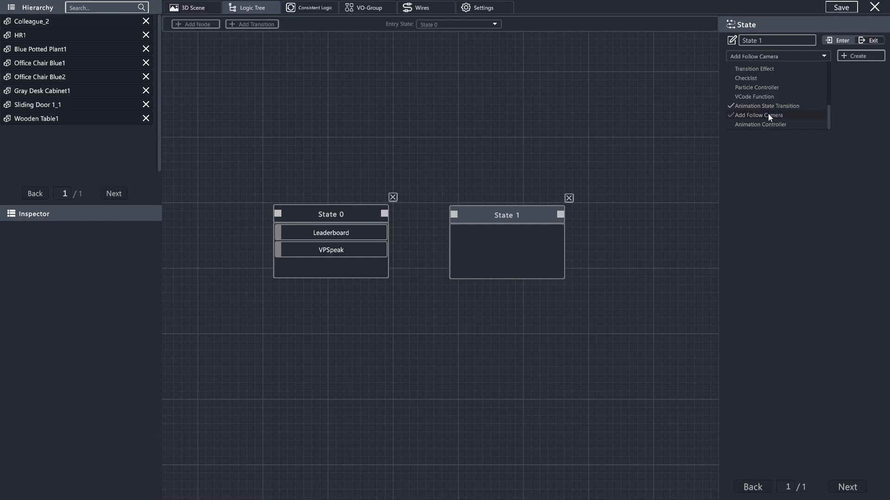
{"action": "left_click", "coordinate": [851, 58]}
{"action": "left_click", "coordinate": [799, 97]}
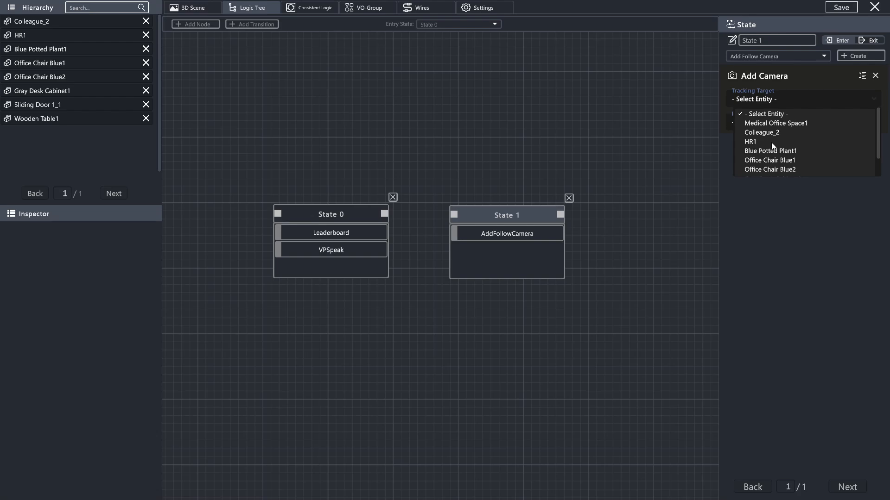
{"action": "left_click", "coordinate": [771, 143]}
- Try out the follow camera's distance options and remove the camera action from State 1
{"action": "left_click", "coordinate": [767, 122]}
{"action": "left_click", "coordinate": [760, 145]}
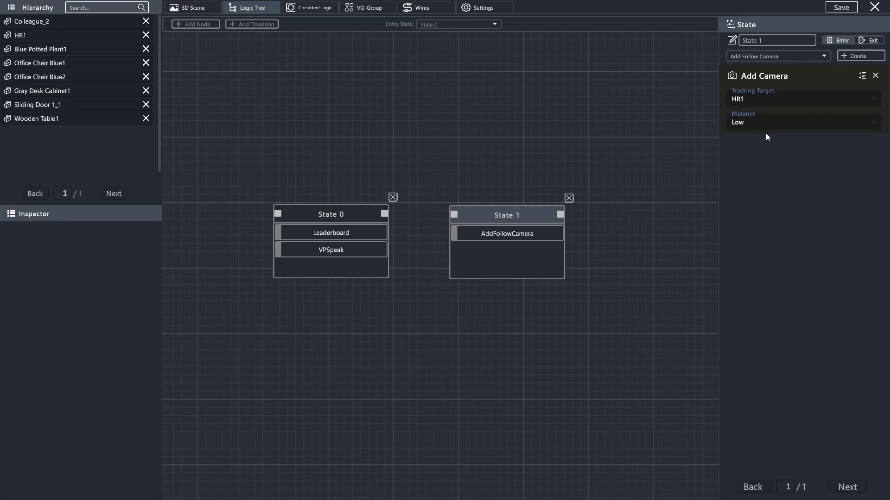
{"action": "left_click", "coordinate": [766, 128]}
{"action": "left_click", "coordinate": [765, 154]}
{"action": "left_click", "coordinate": [876, 76]}
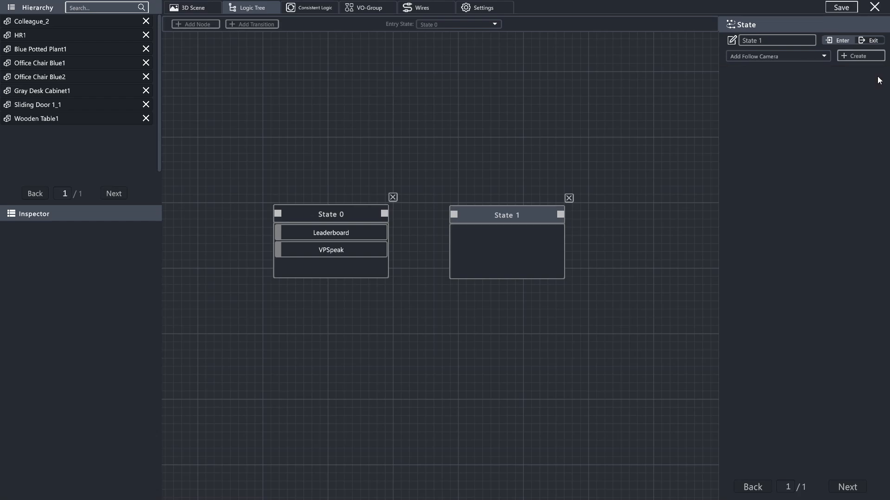
- Add an Animation Controller action to State 1 with Colleague_2 as the entity
{"action": "left_click", "coordinate": [788, 56]}
{"action": "scroll", "coordinate": [766, 116], "scroll_direction": "up", "scroll_amount": 2}
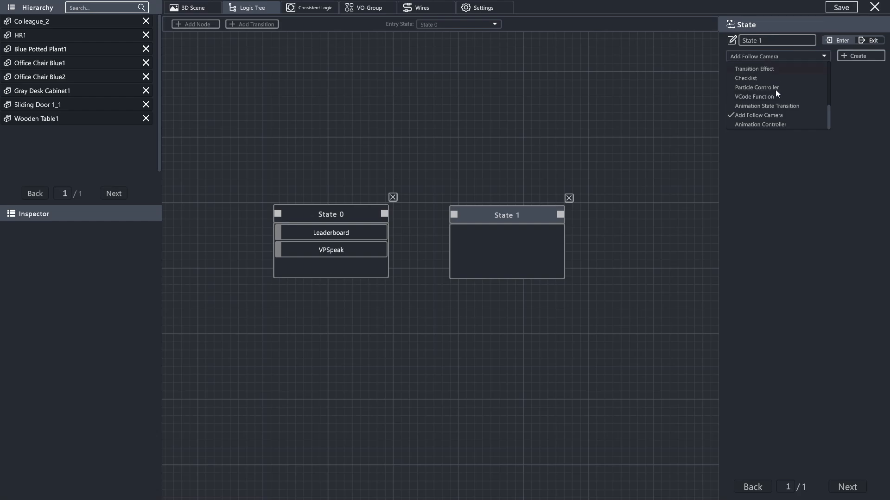
{"action": "left_click", "coordinate": [777, 125]}
{"action": "left_click", "coordinate": [858, 56]}
{"action": "left_click", "coordinate": [784, 99]}
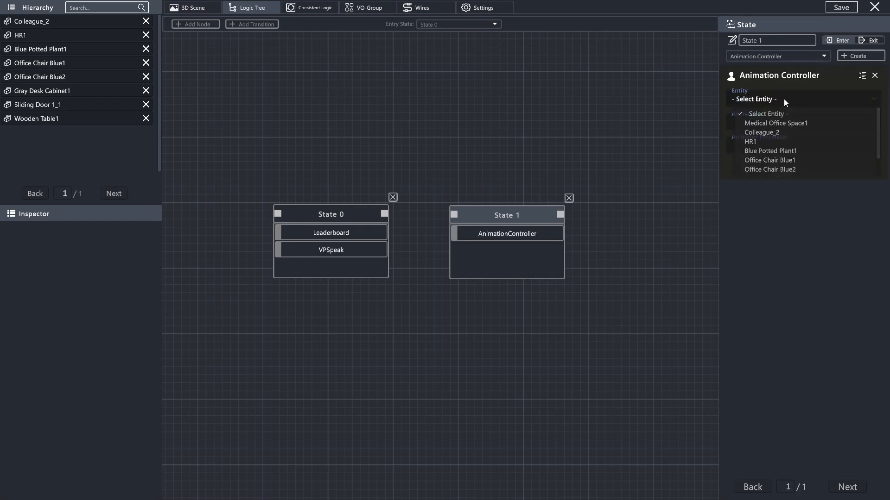
{"action": "left_click", "coordinate": [768, 133]}
- Examine the animator and animator parameter options available for Colleague_2 in the Animation Controller
{"action": "left_click", "coordinate": [764, 122]}
{"action": "left_click", "coordinate": [763, 122]}
{"action": "left_click", "coordinate": [763, 144]}
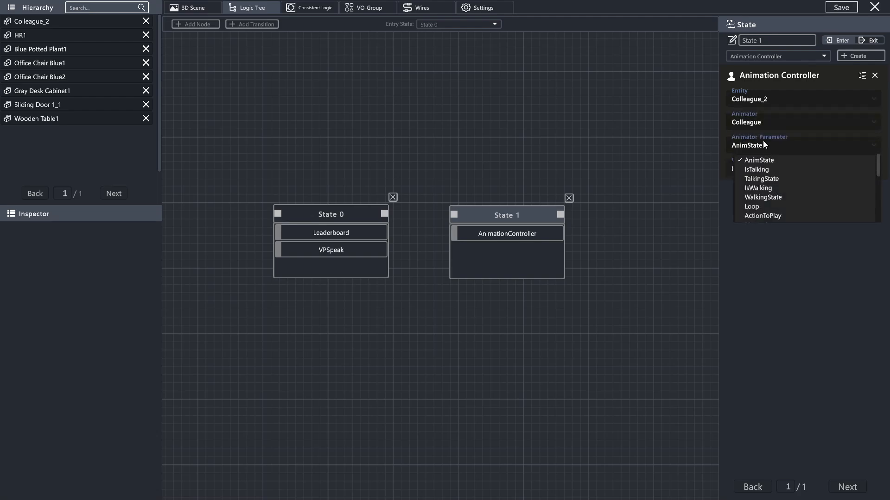
{"action": "left_click_drag", "start_coordinate": [783, 176], "coordinate": [802, 9]}
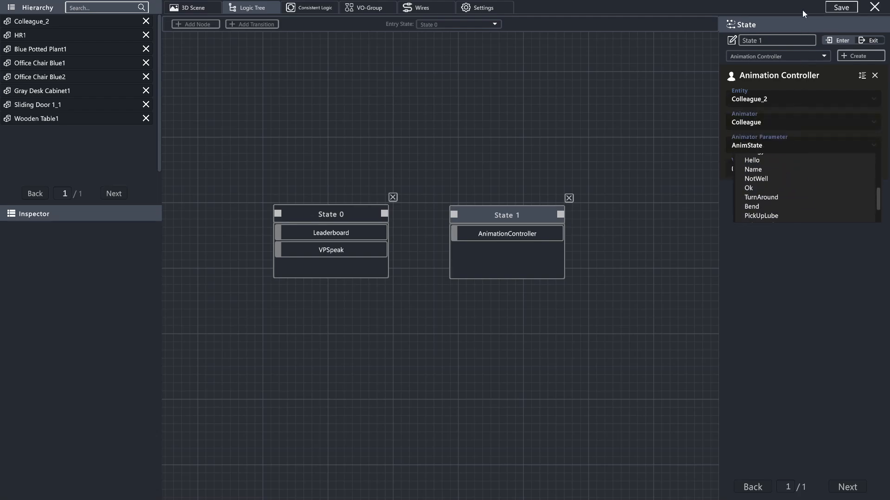
{"action": "left_click", "coordinate": [816, 280]}
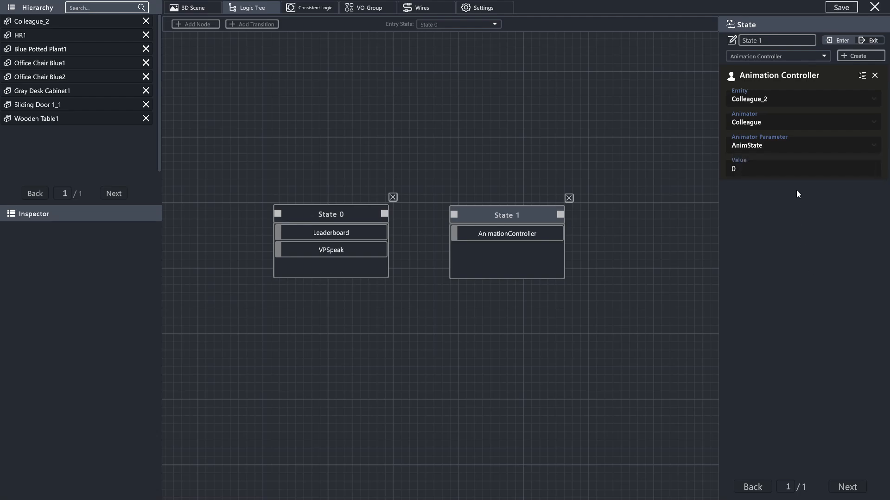
- Try Blue Potted Plant1 as the Animation Controller's entity, check its animator parameters, and set the entity back to Colleague_2
{"action": "left_click", "coordinate": [777, 98]}
{"action": "left_click", "coordinate": [773, 152]}
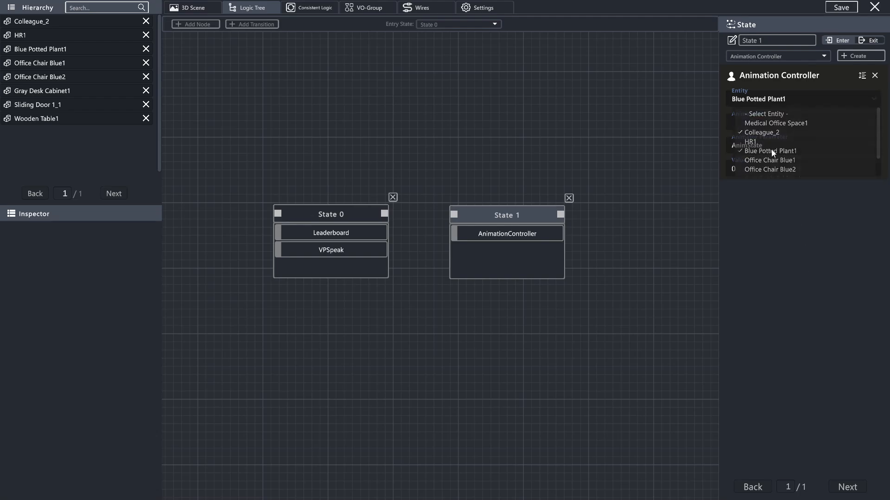
{"action": "left_click", "coordinate": [768, 142]}
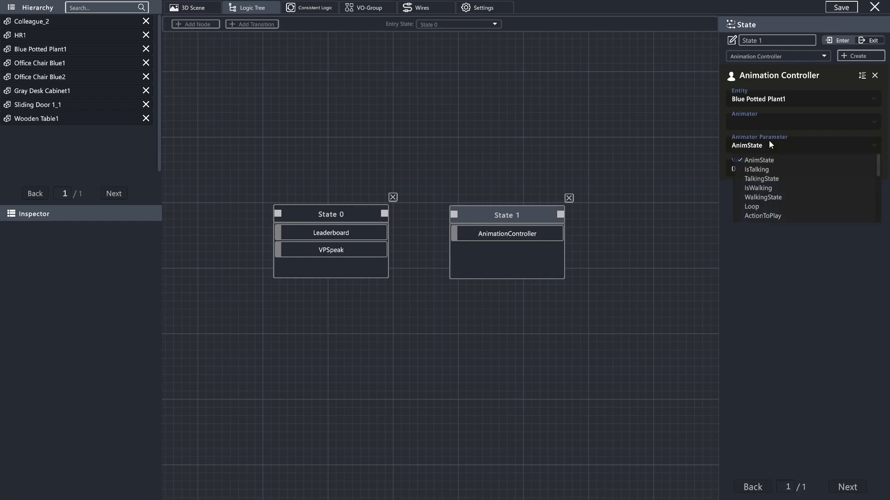
{"action": "left_click", "coordinate": [769, 277]}
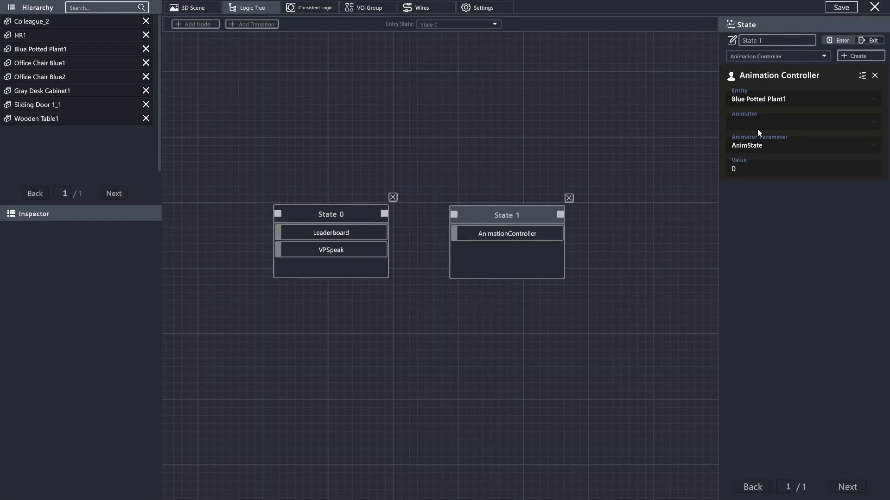
{"action": "left_click", "coordinate": [780, 106]}
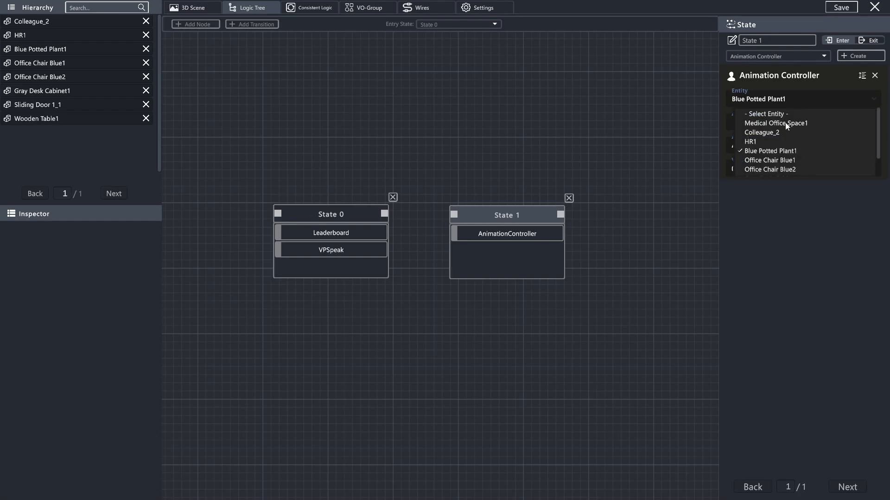
{"action": "left_click", "coordinate": [776, 135]}
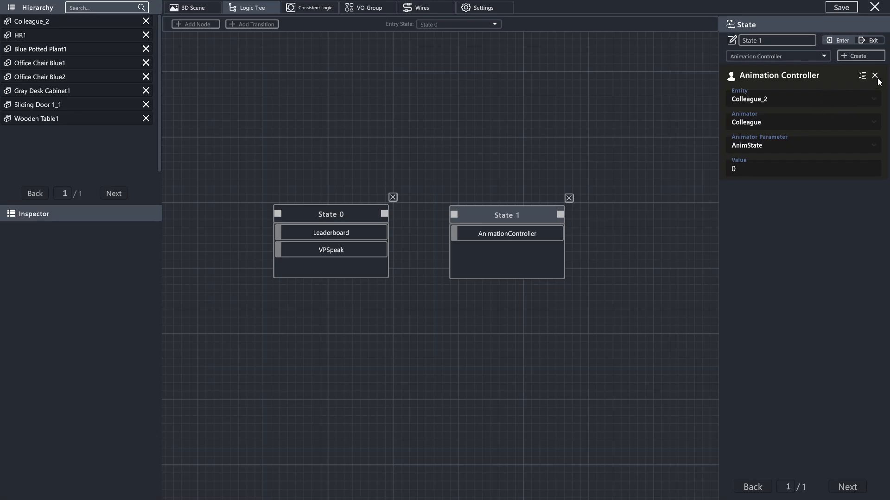
- Add Rotate and Display Message actions to State 1 and reorder them so Display Message sits between Animation Controller and Rotate
{"action": "left_click", "coordinate": [825, 56]}
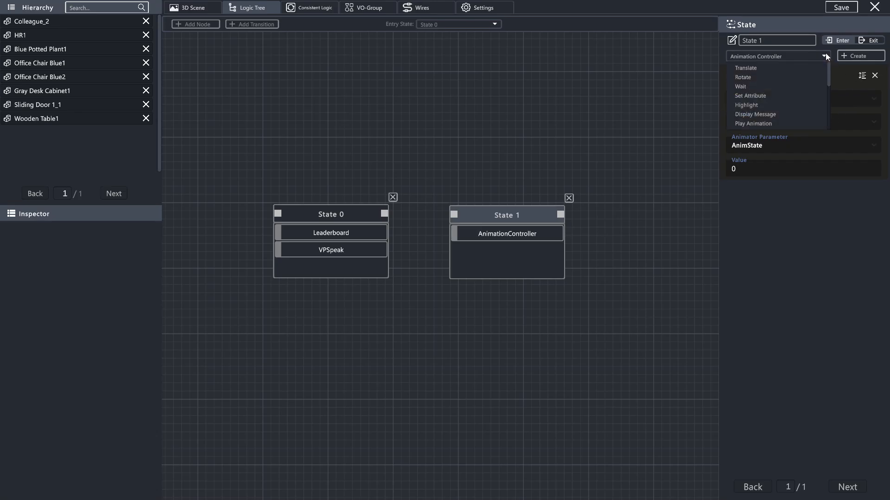
{"action": "left_click", "coordinate": [783, 76]}
{"action": "left_click", "coordinate": [857, 56]}
{"action": "left_click", "coordinate": [796, 56]}
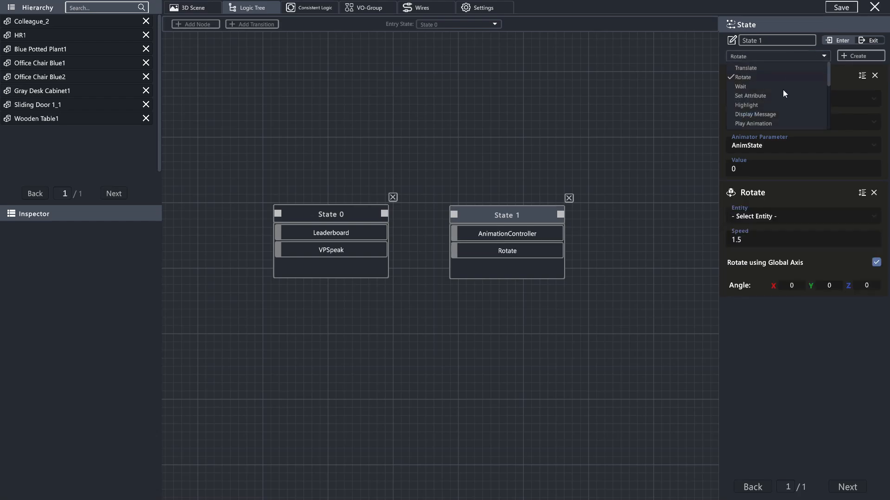
{"action": "left_click", "coordinate": [765, 116]}
{"action": "left_click", "coordinate": [857, 56]}
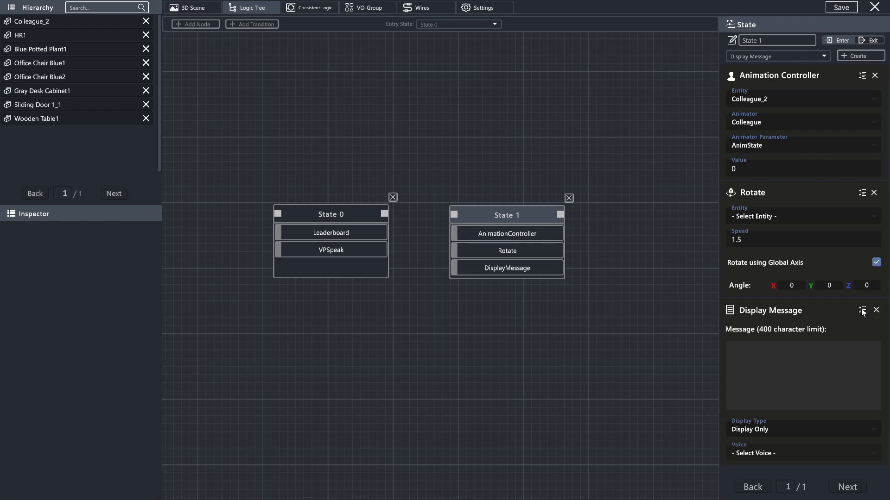
{"action": "left_click_drag", "start_coordinate": [862, 312], "coordinate": [869, 87]}
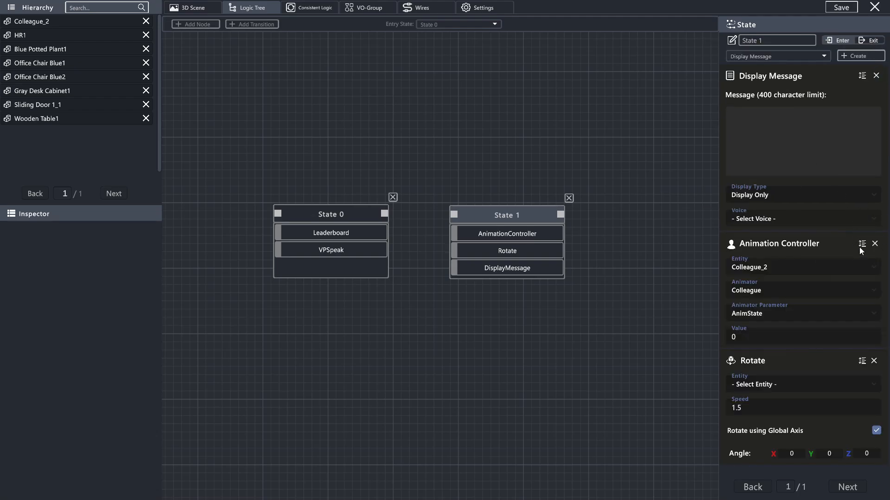
{"action": "left_click_drag", "start_coordinate": [861, 244], "coordinate": [870, 54]}
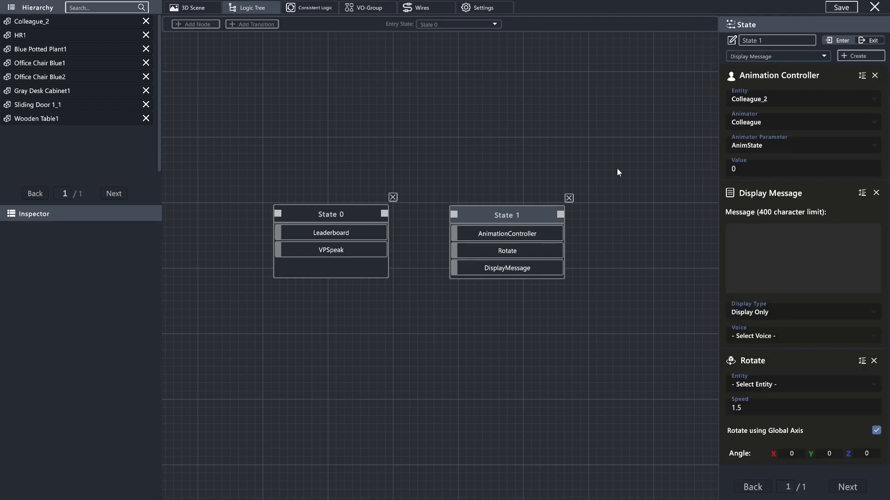
- Remove the Animation Controller, Display Message and Rotate actions from State 1
{"action": "left_click", "coordinate": [874, 76]}
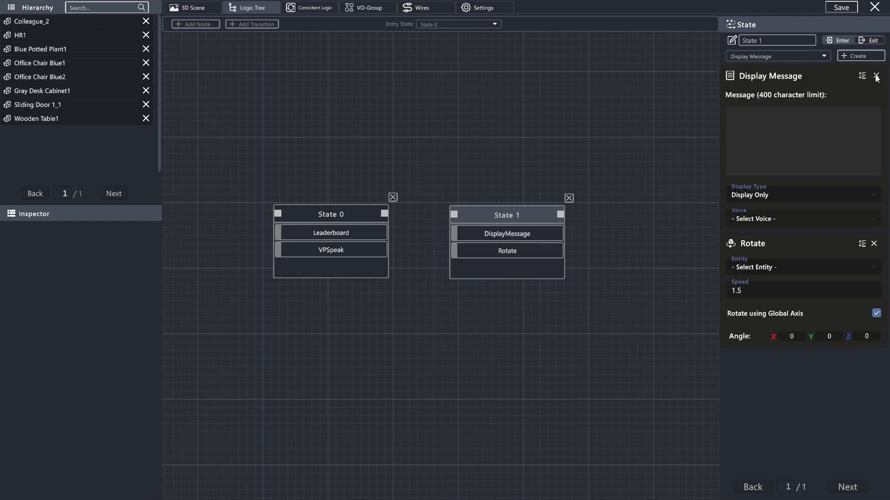
{"action": "left_click", "coordinate": [875, 76]}
{"action": "left_click", "coordinate": [874, 76]}
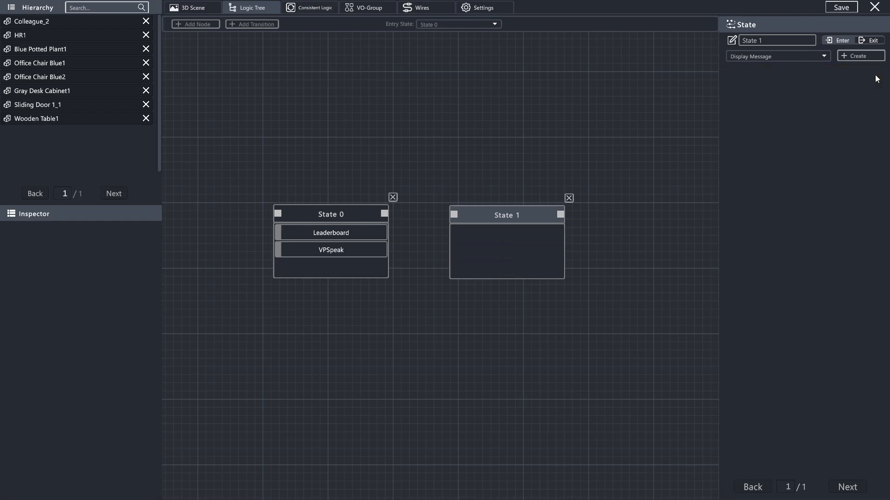